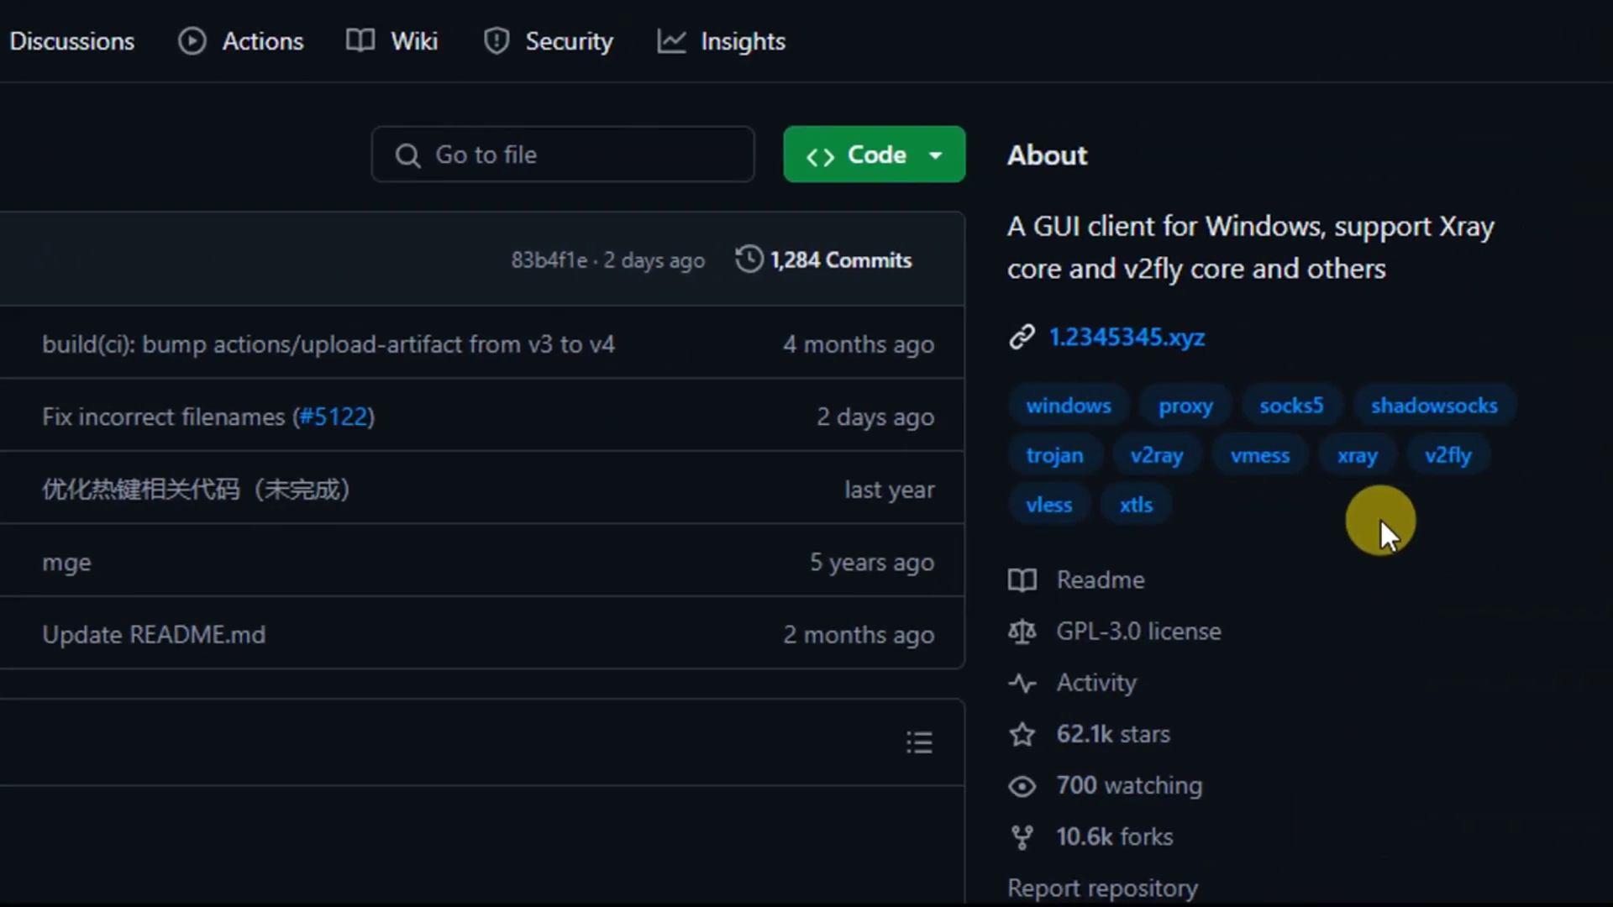
- Open the v2rayN Releases page, scroll to the 6.43 assets, then minimize the browser
{"action": "scroll", "coordinate": [1369, 557], "scroll_direction": "down", "scroll_amount": 4}
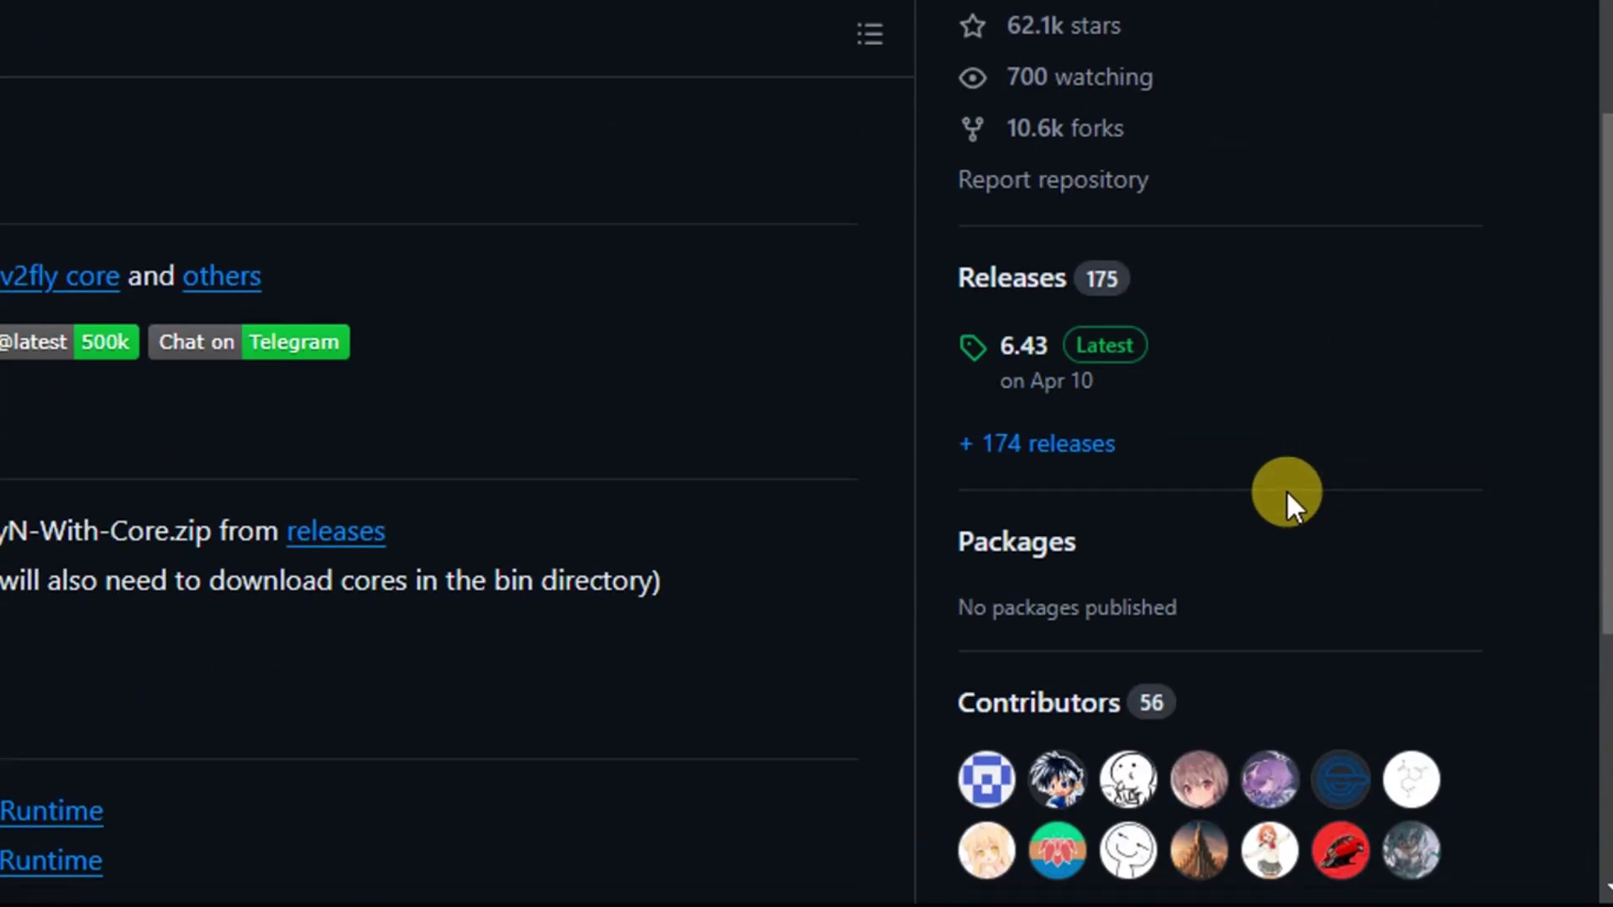
{"action": "left_click", "coordinate": [1013, 275]}
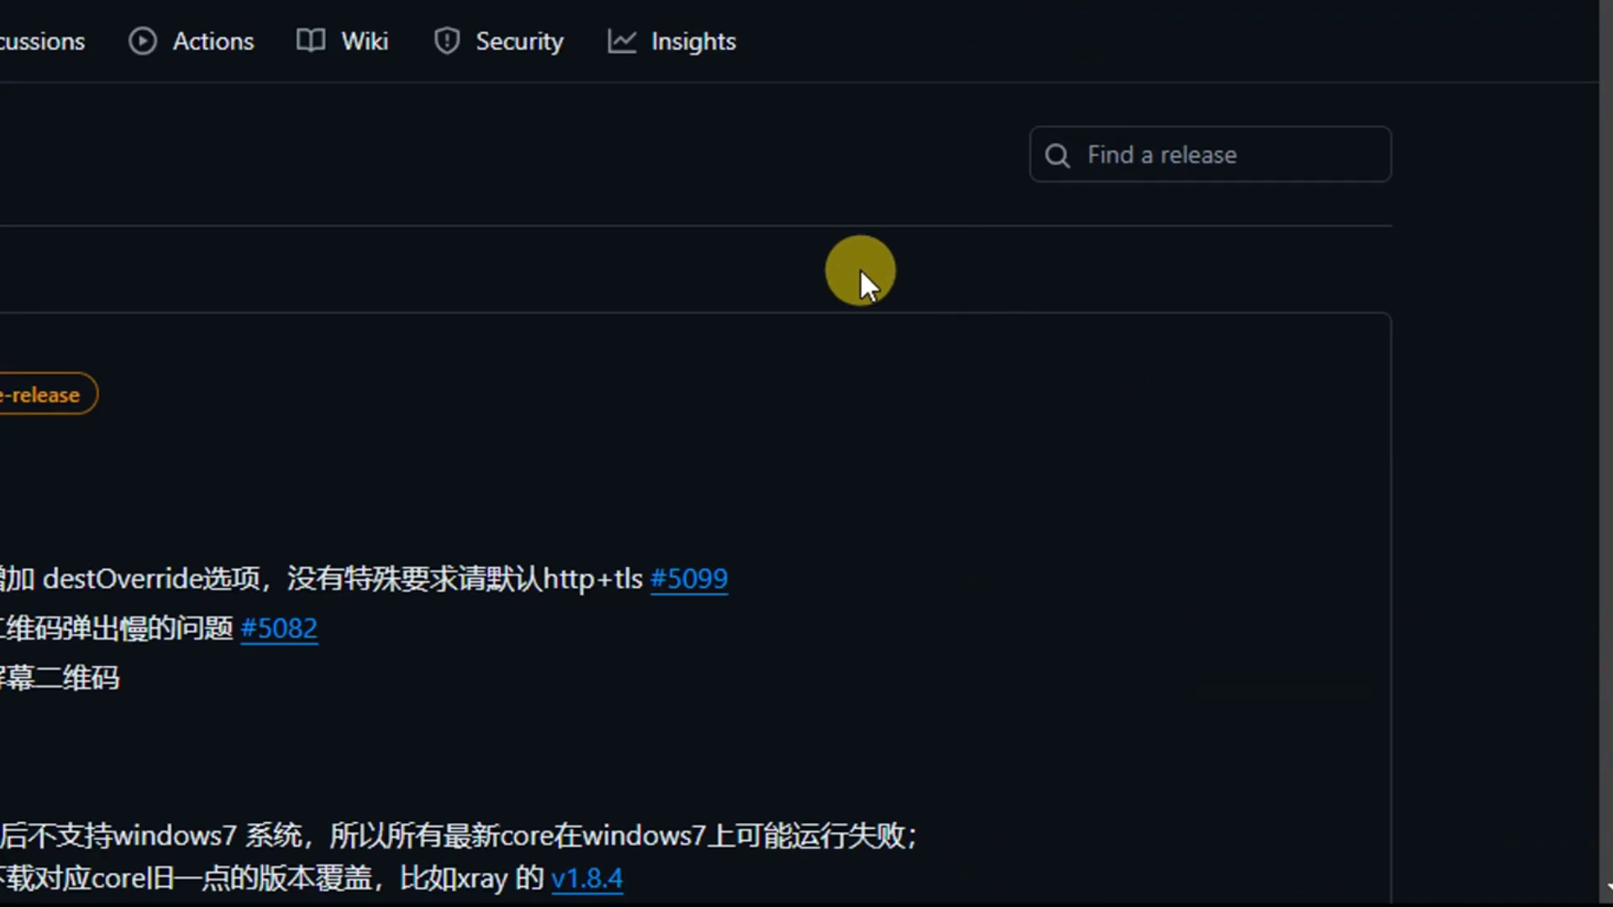
{"action": "scroll", "coordinate": [240, 179], "scroll_direction": "down", "scroll_amount": 10}
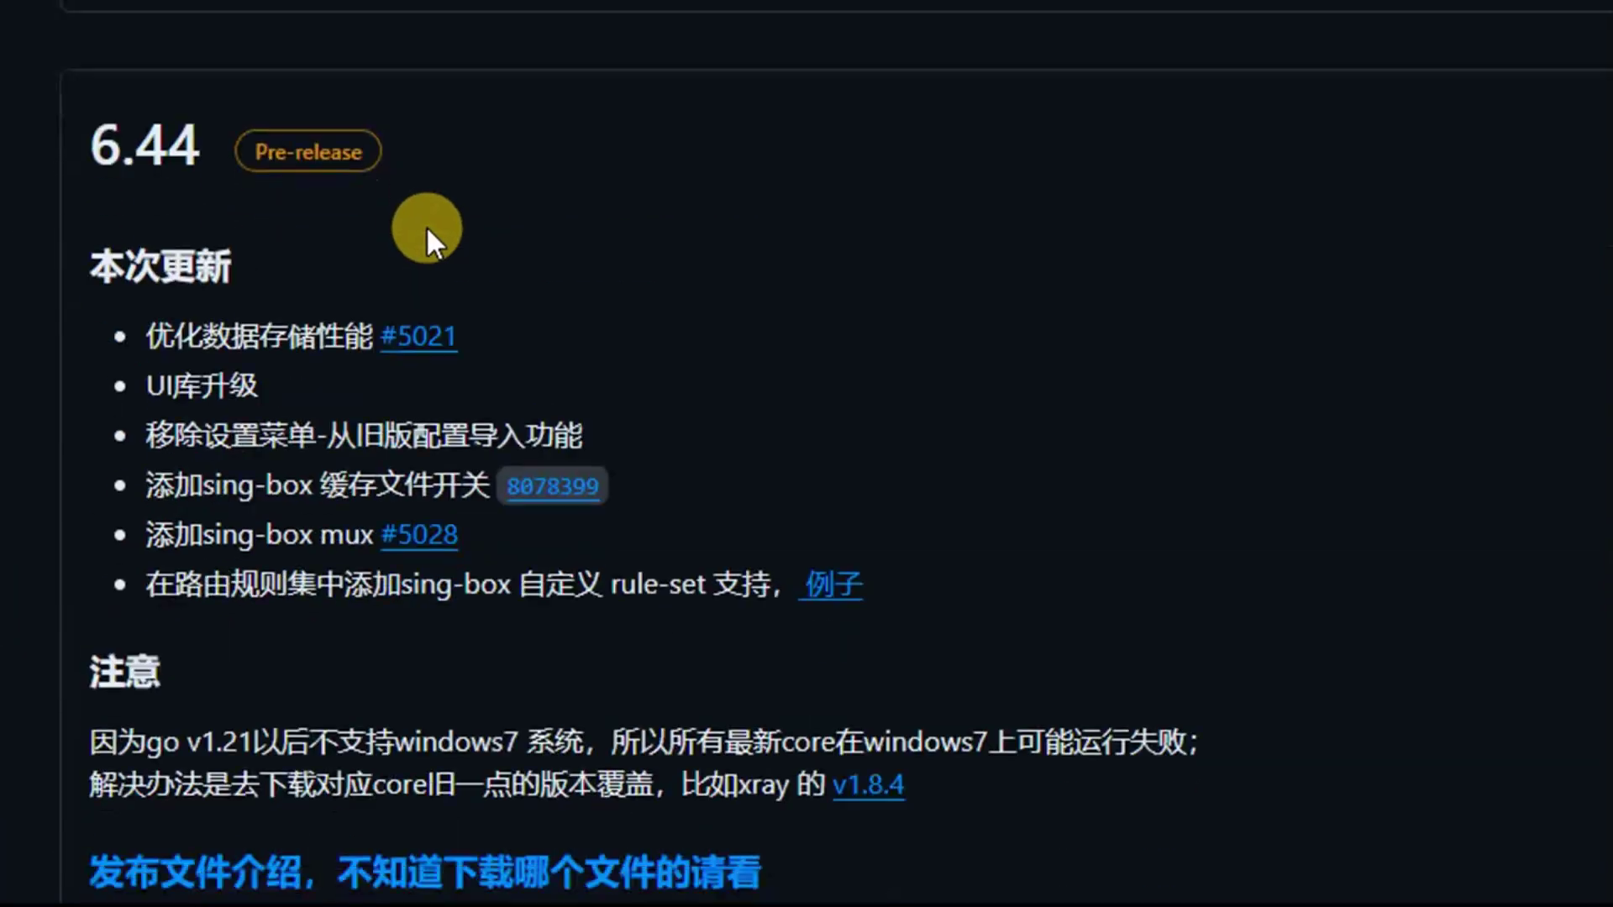
{"action": "scroll", "coordinate": [426, 225], "scroll_direction": "down", "scroll_amount": 15}
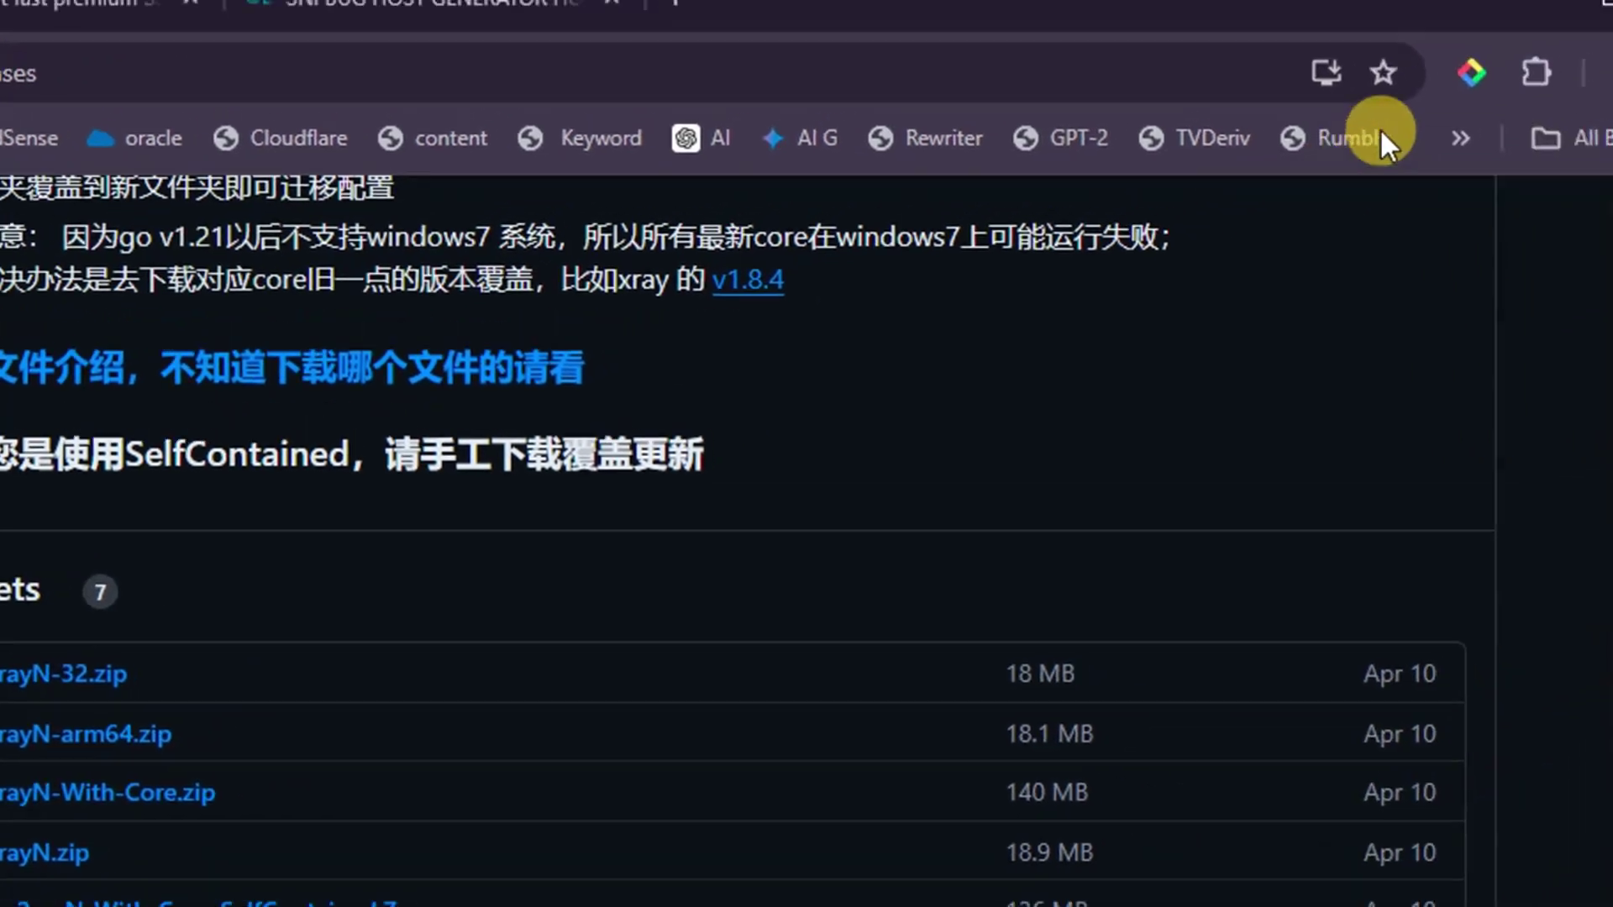
{"action": "left_click", "coordinate": [1394, 47]}
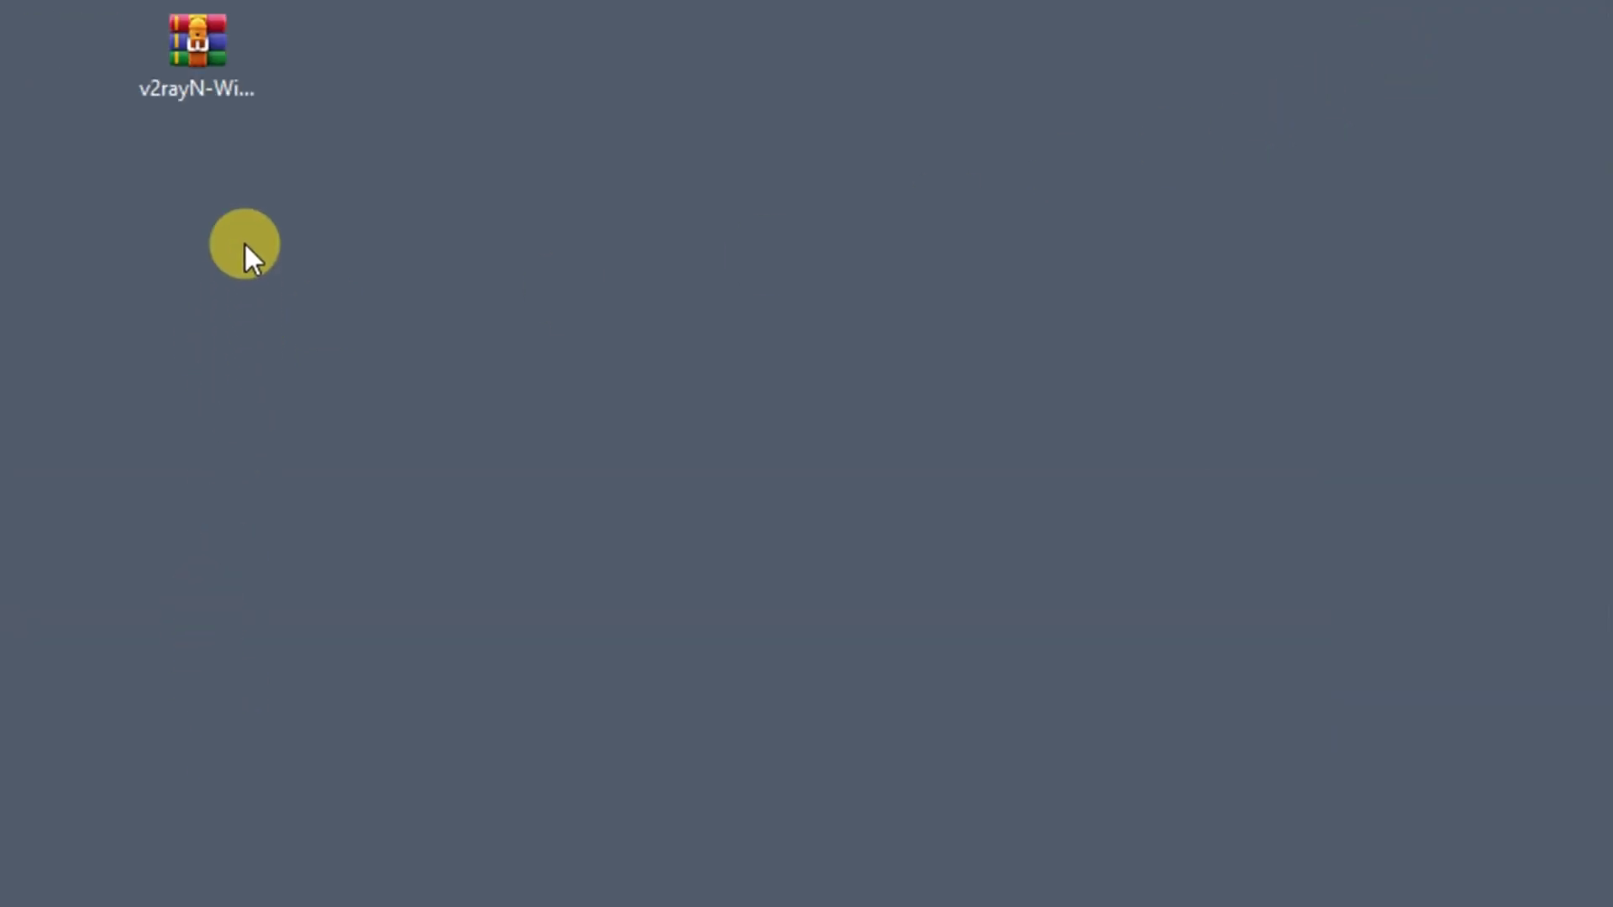
- Extract the v2rayN zip with Extract Here and open the resulting v2rayN-With-Core folder
{"action": "right_click", "coordinate": [202, 80]}
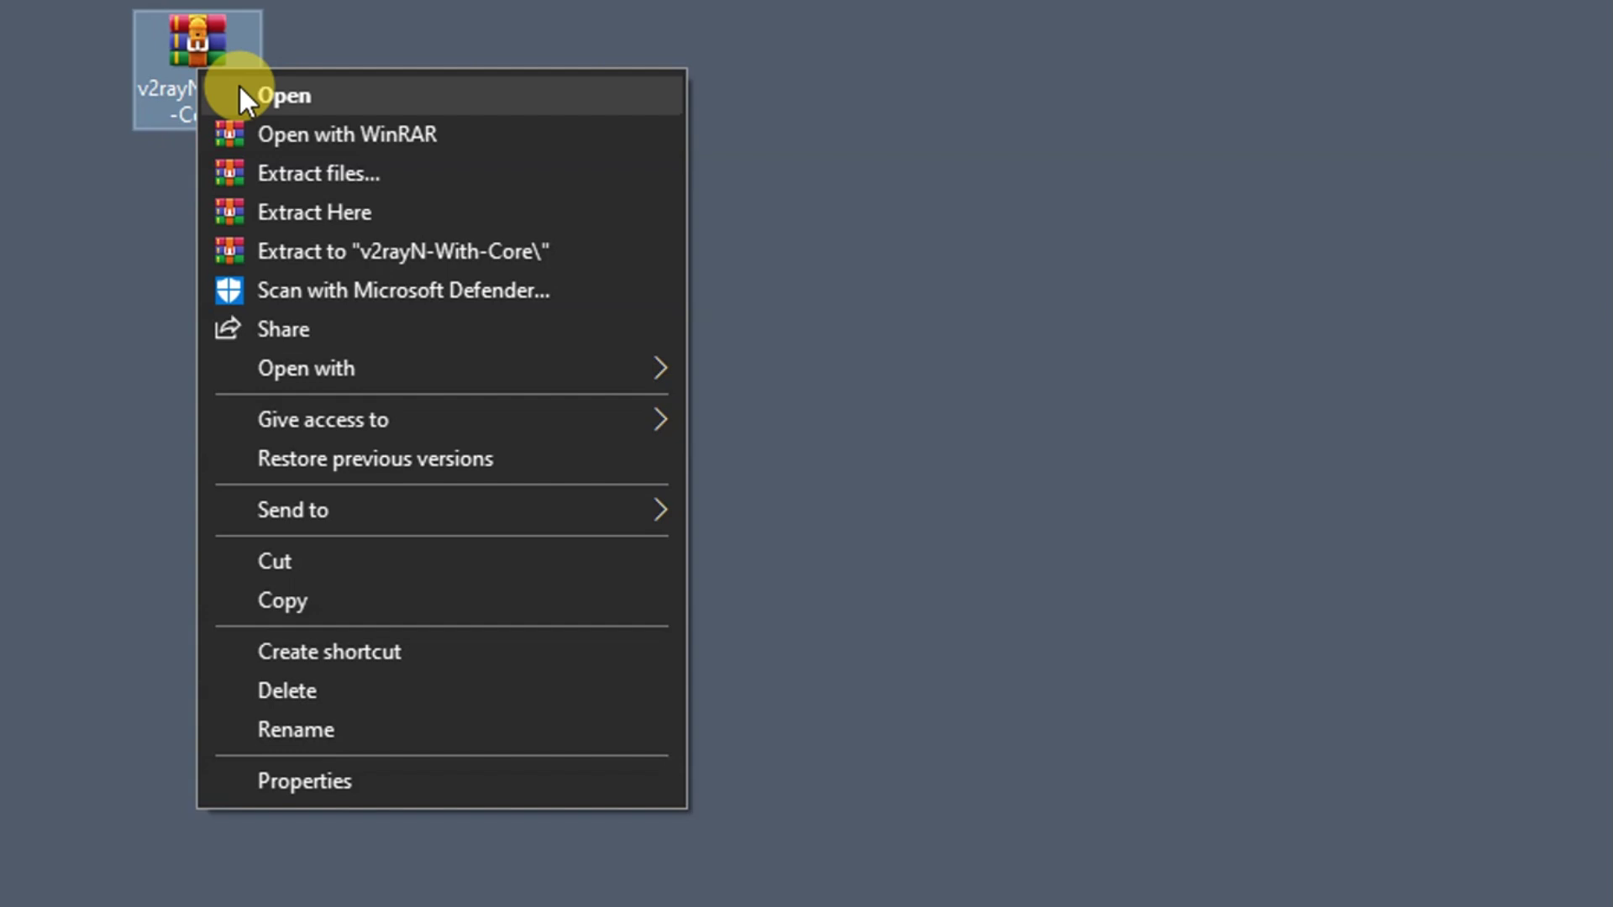
{"action": "left_click", "coordinate": [376, 212]}
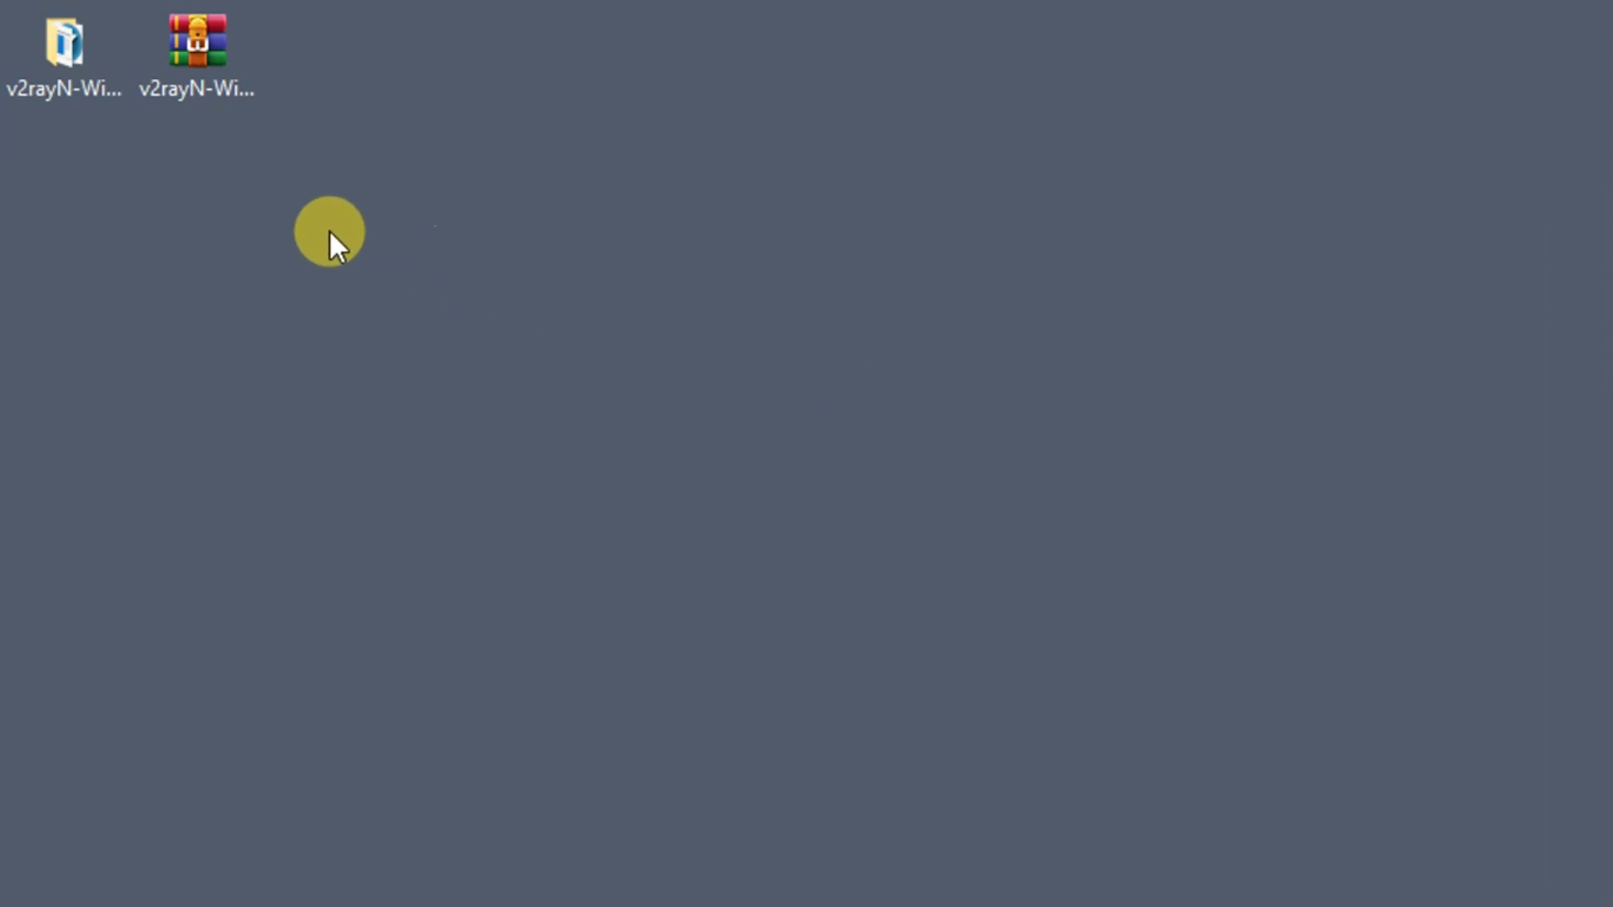
{"action": "left_click", "coordinate": [73, 80]}
{"action": "left_click", "coordinate": [720, 297]}
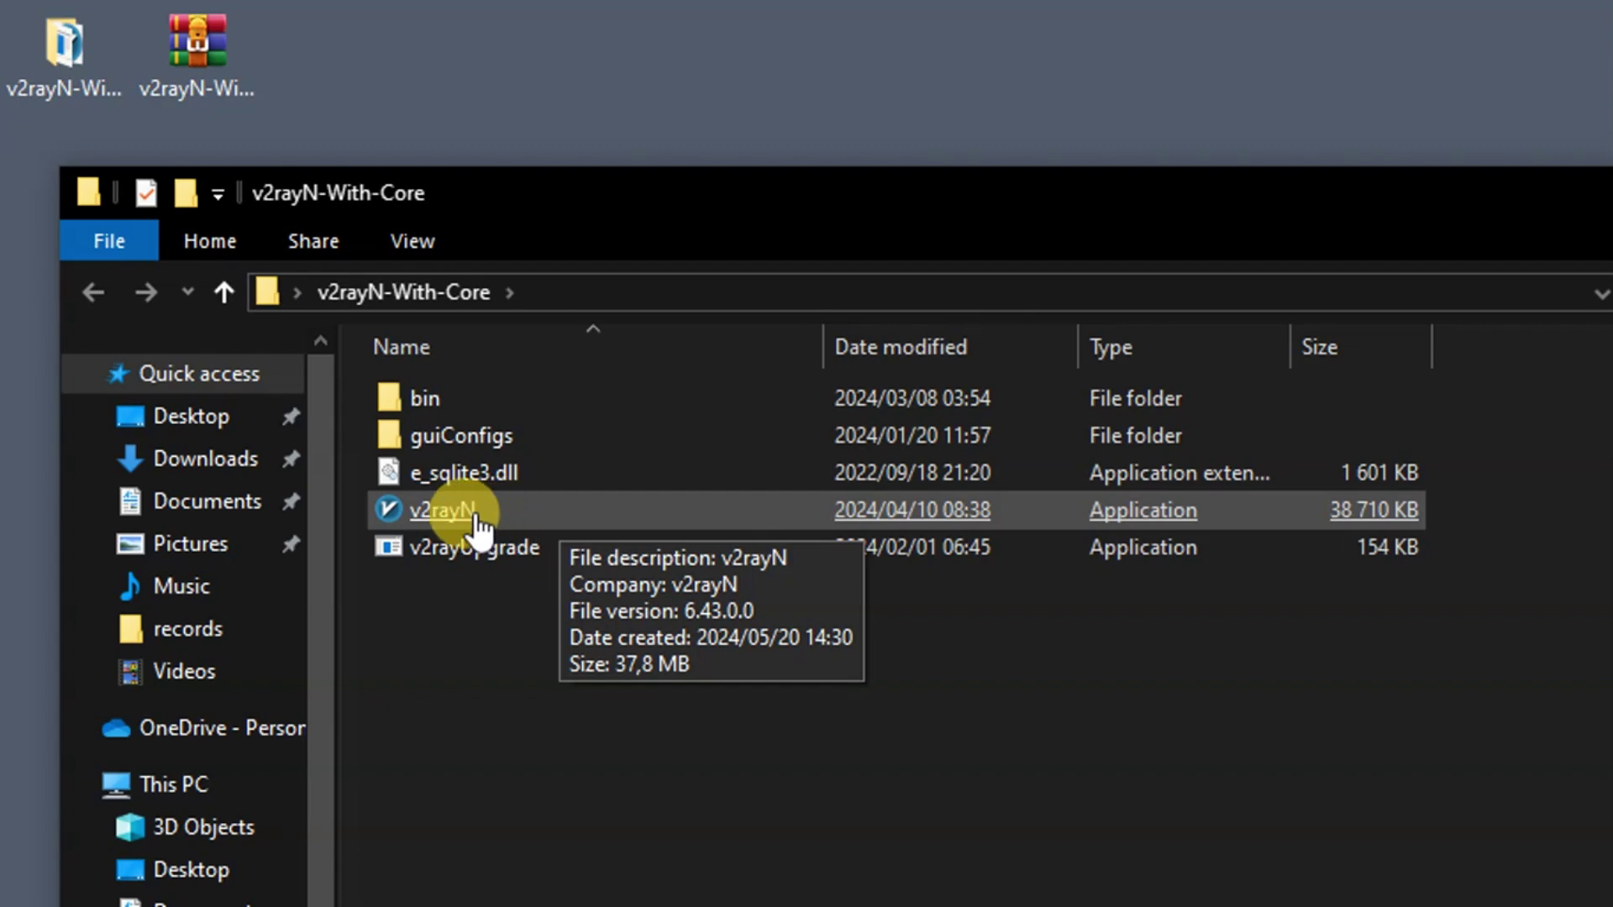
- Start the v2rayN 6.43 application from the v2rayN-With-Core folder using its Open option
{"action": "left_click", "coordinate": [428, 517]}
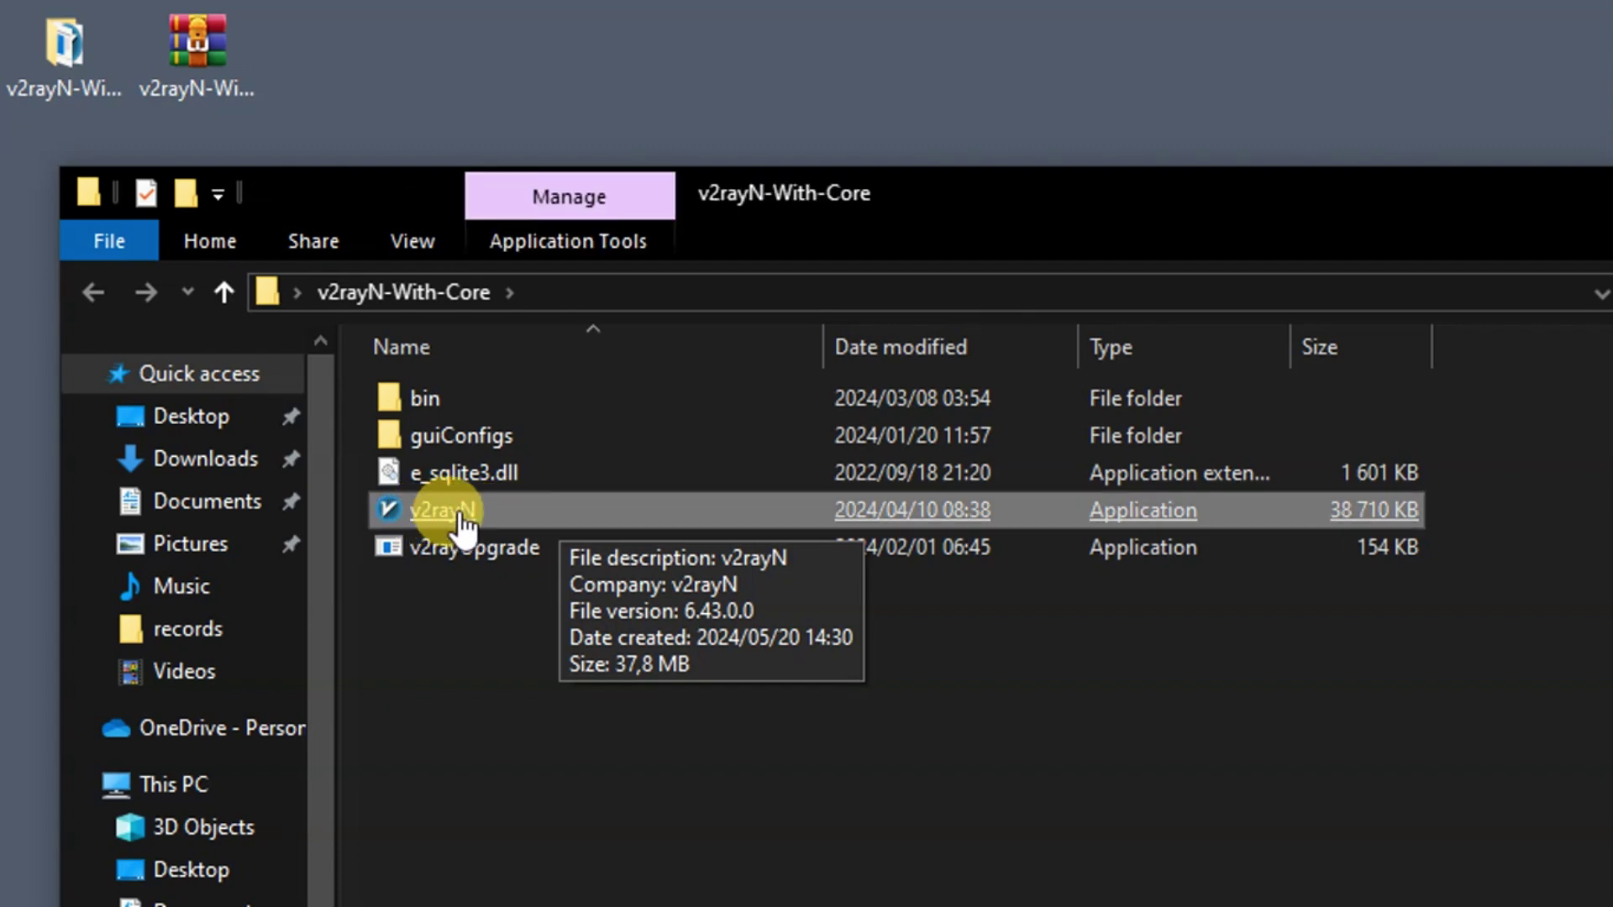
{"action": "double_click", "coordinate": [469, 523]}
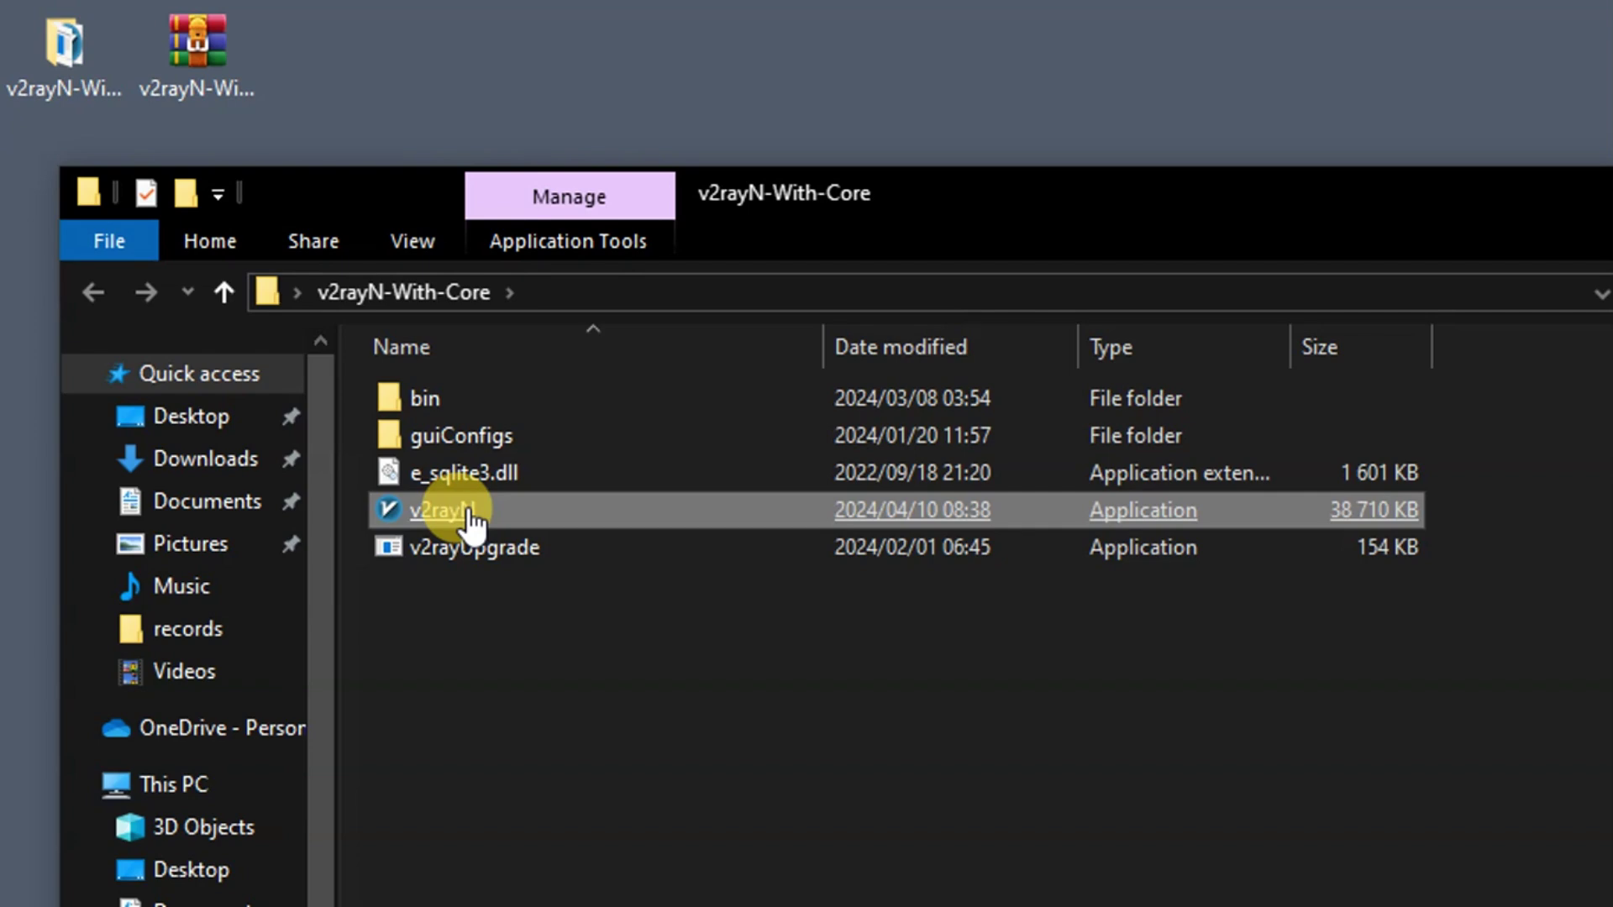
{"action": "right_click", "coordinate": [467, 507]}
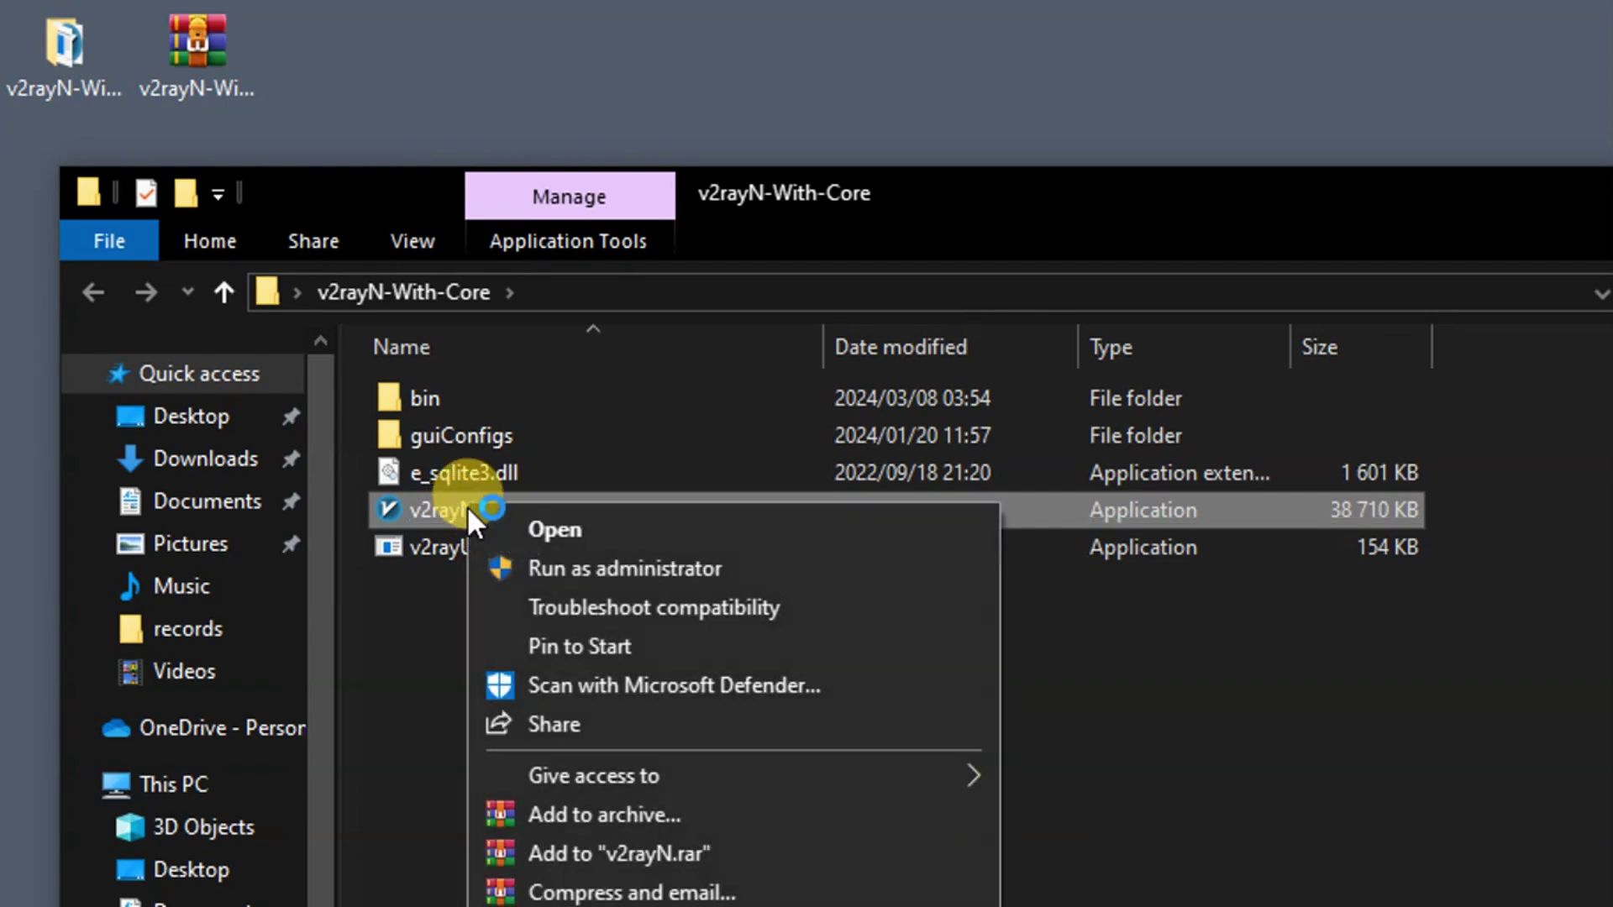
{"action": "left_click", "coordinate": [546, 528]}
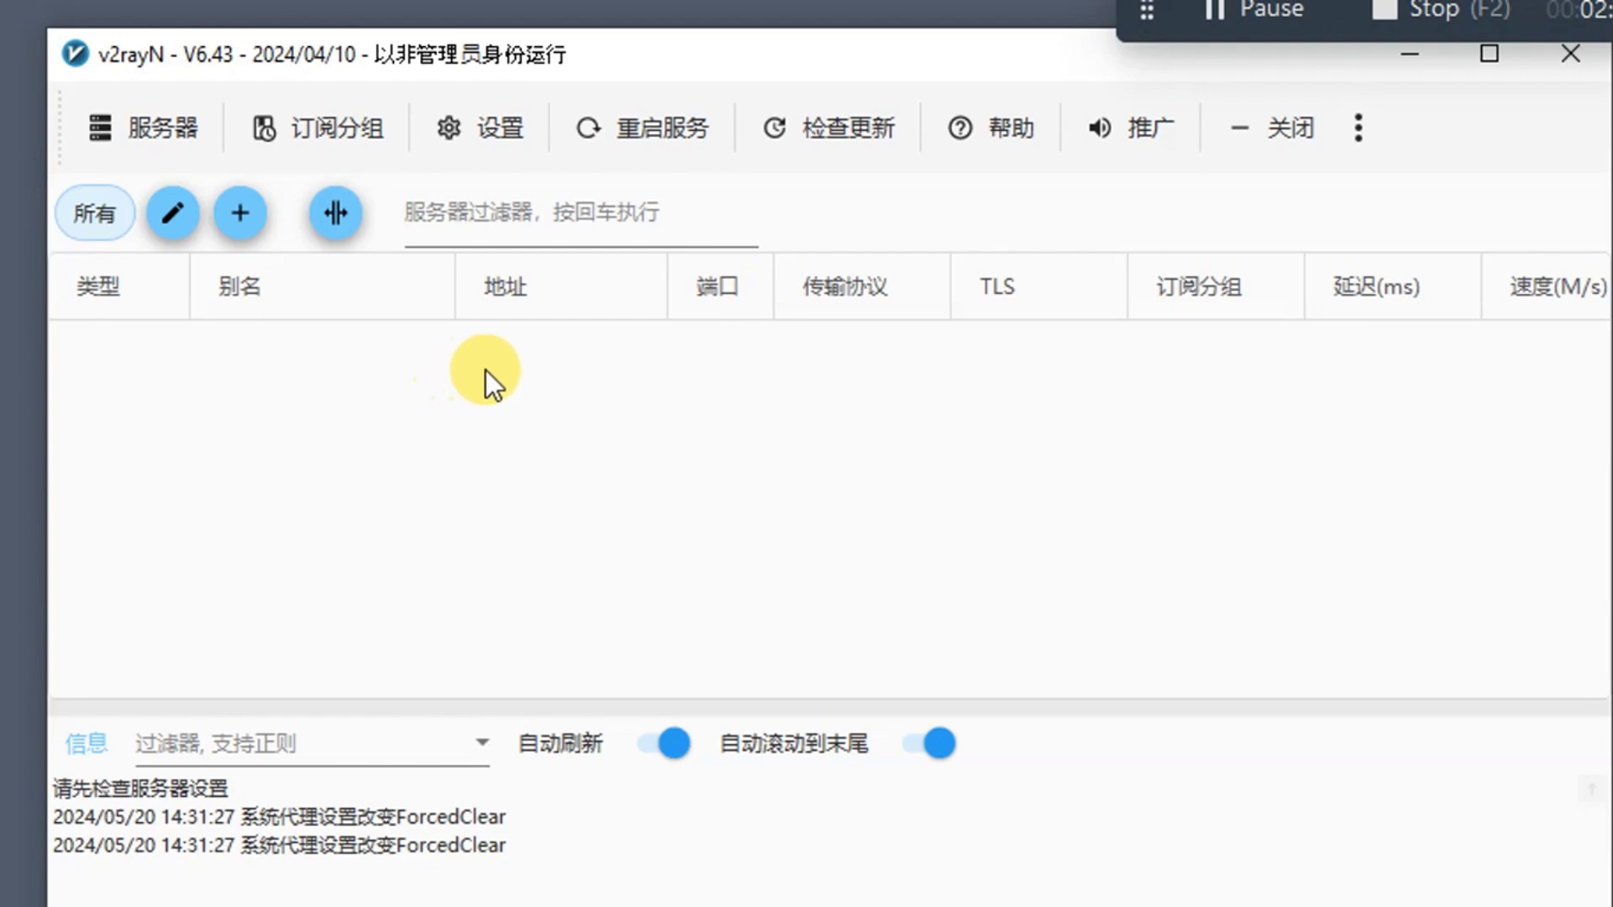
- Change the v2rayN interface language to en in the settings menu
{"action": "left_click", "coordinate": [1358, 128]}
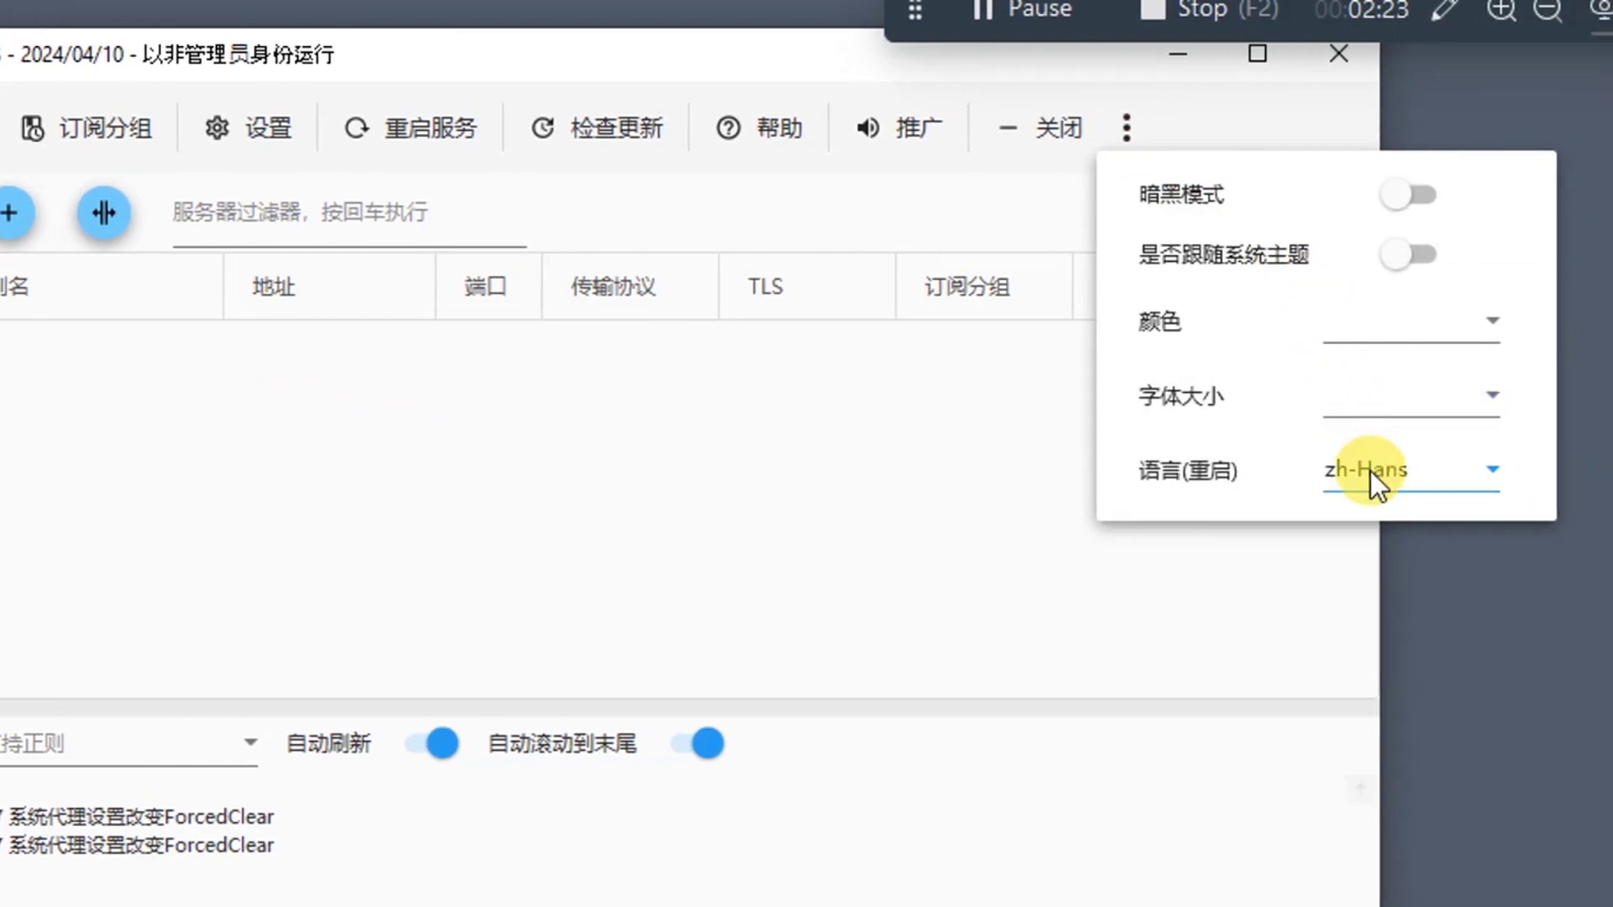
{"action": "left_click", "coordinate": [1411, 470]}
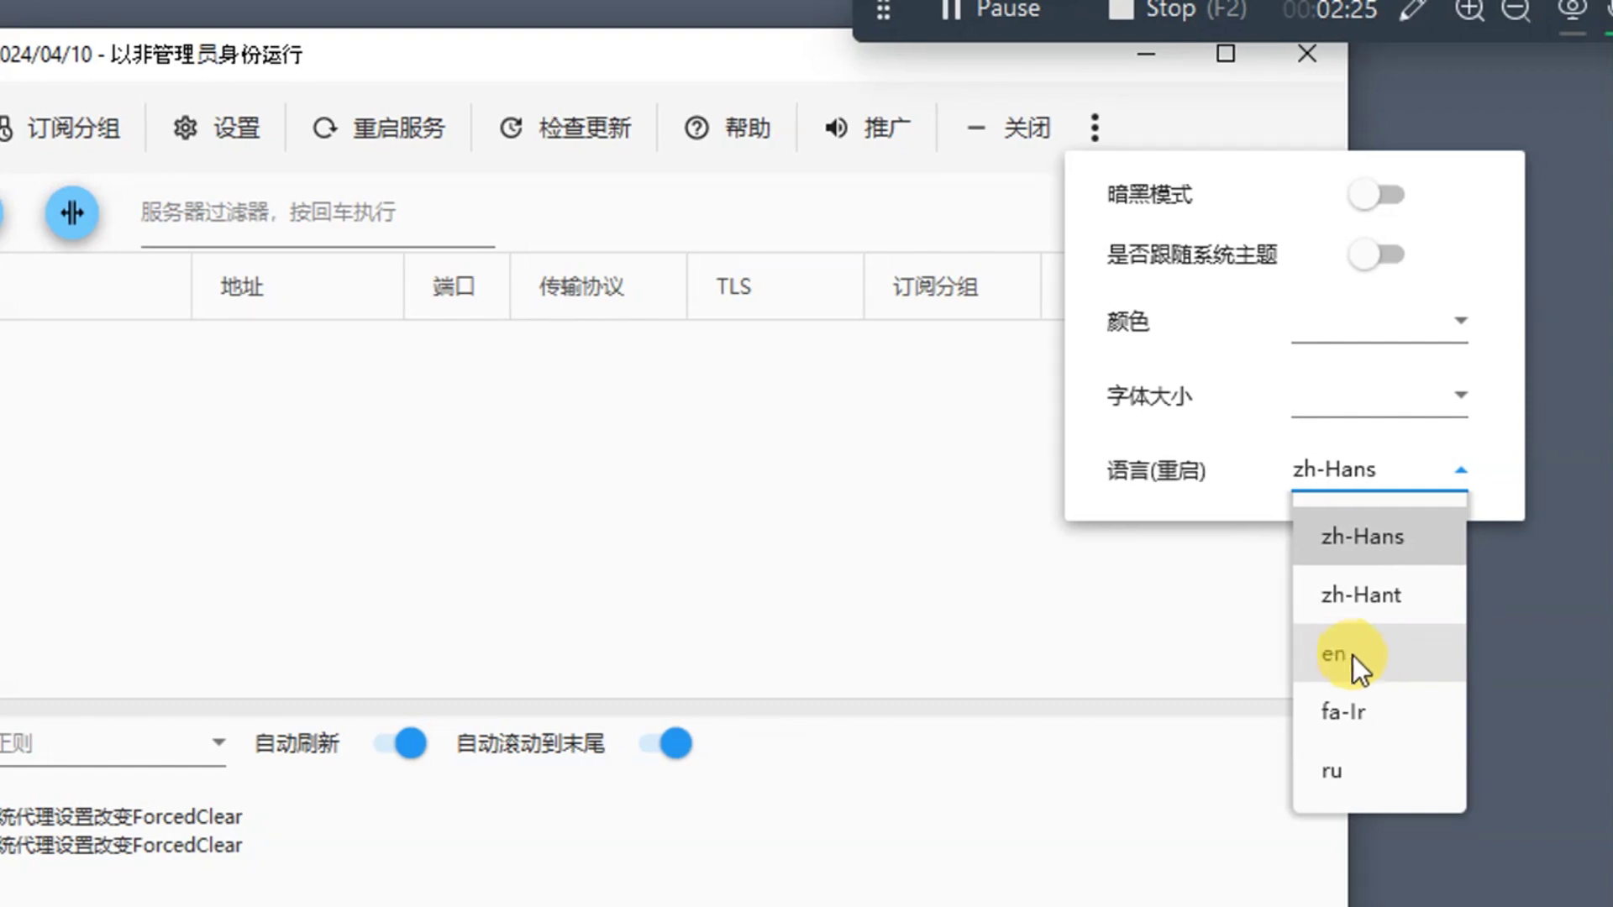
{"action": "left_click", "coordinate": [1357, 659]}
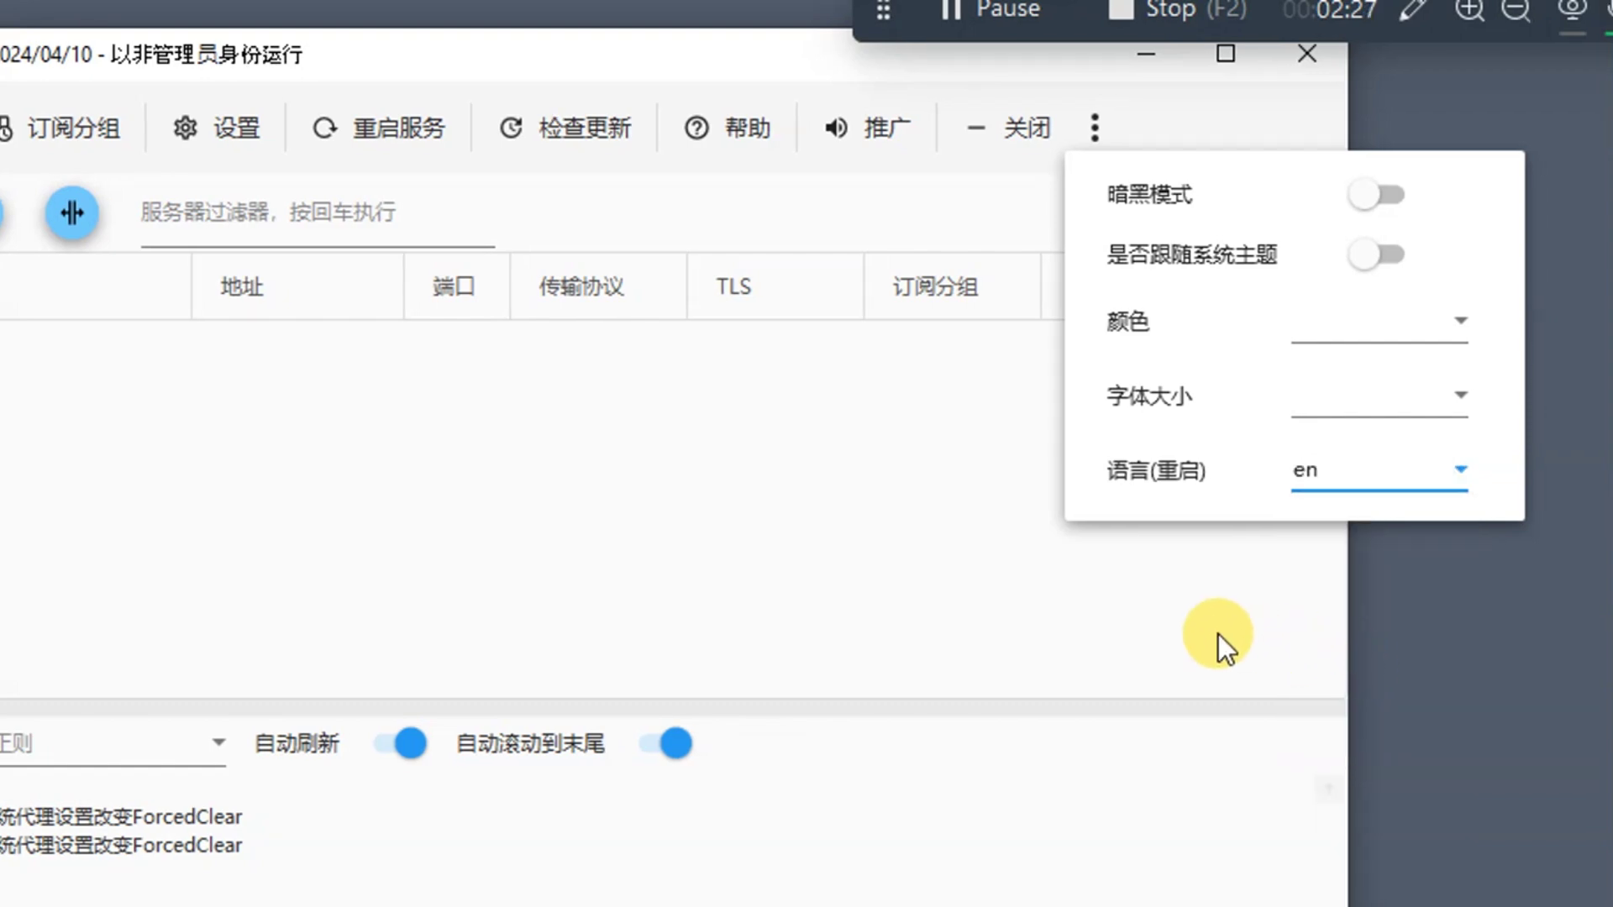
{"action": "left_click", "coordinate": [1313, 63]}
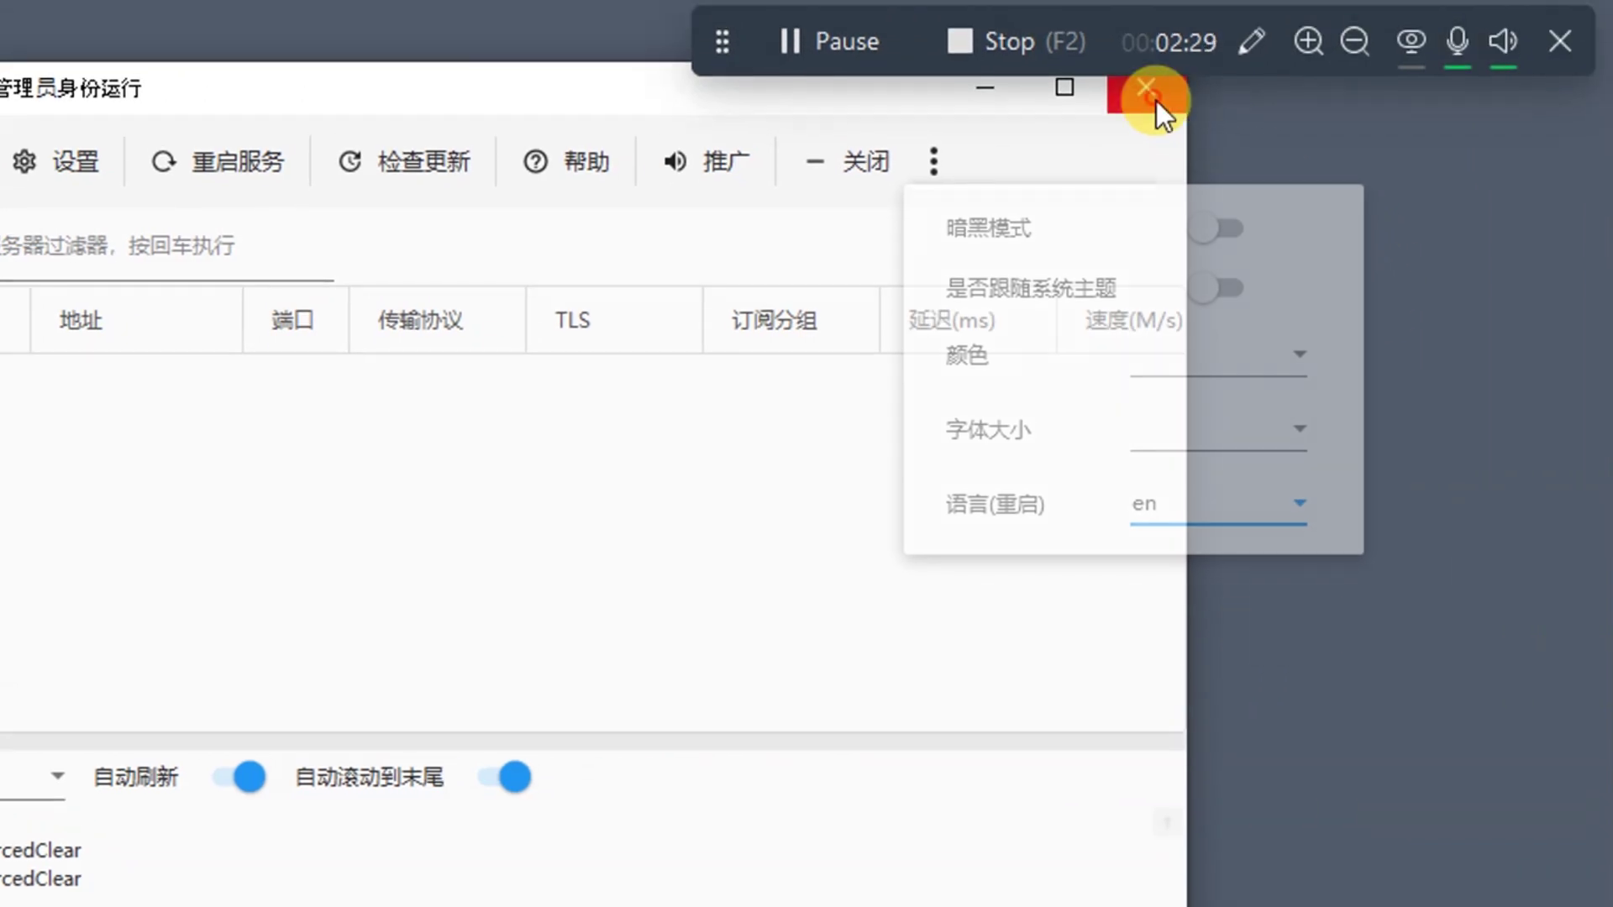
- Close the window and quit v2rayN from its system tray menu with 退出
{"action": "left_click", "coordinate": [1156, 99]}
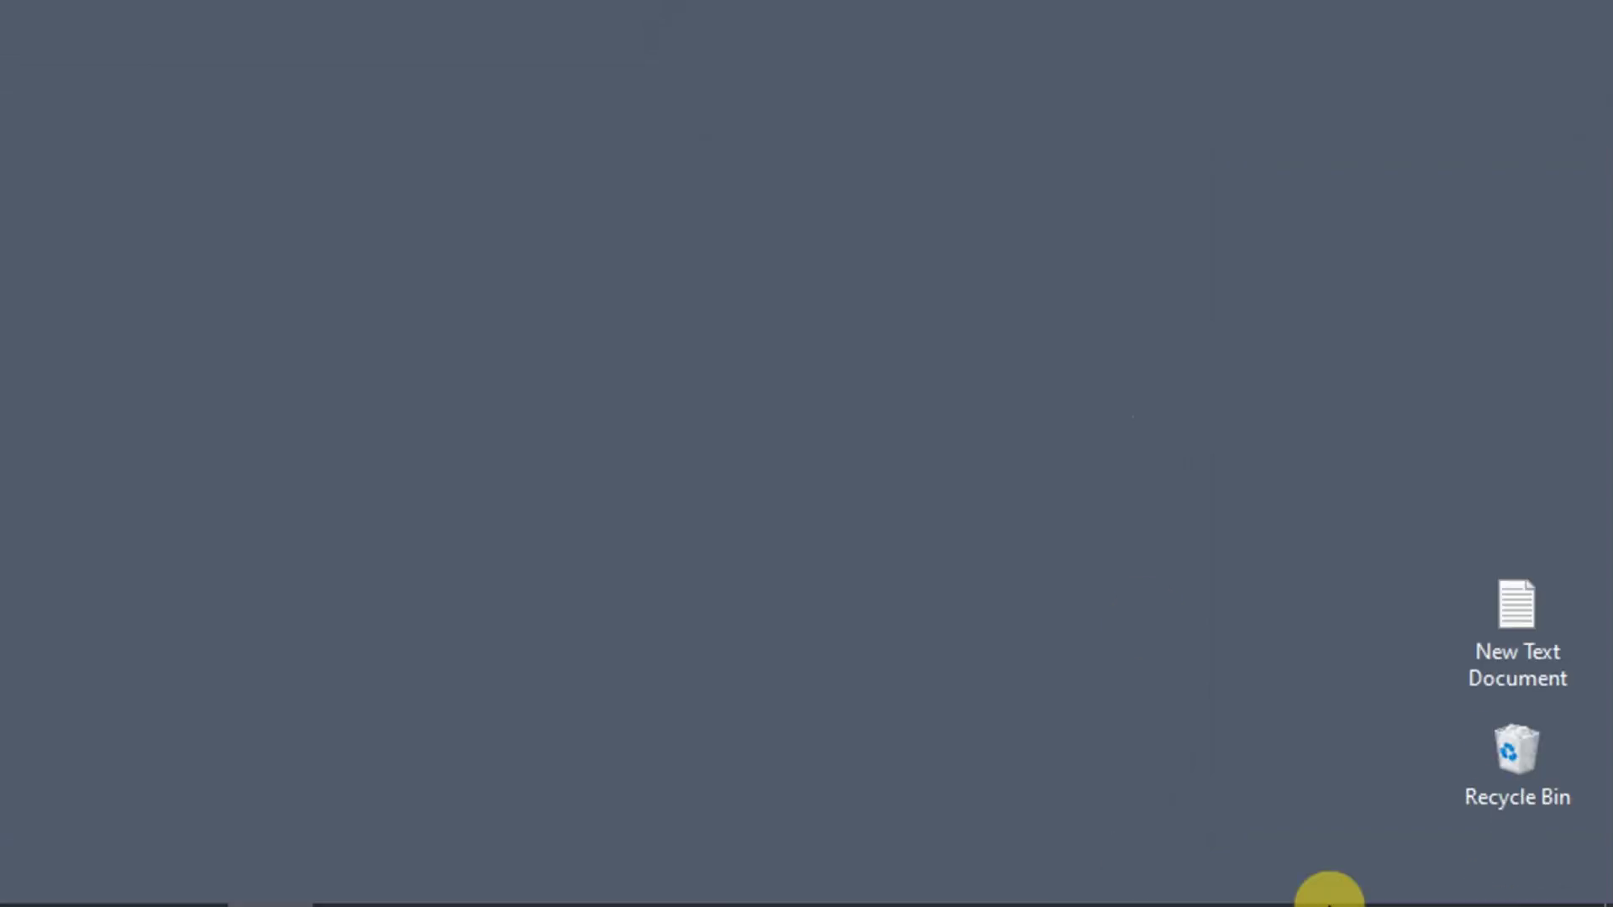
{"action": "left_click", "coordinate": [1140, 871]}
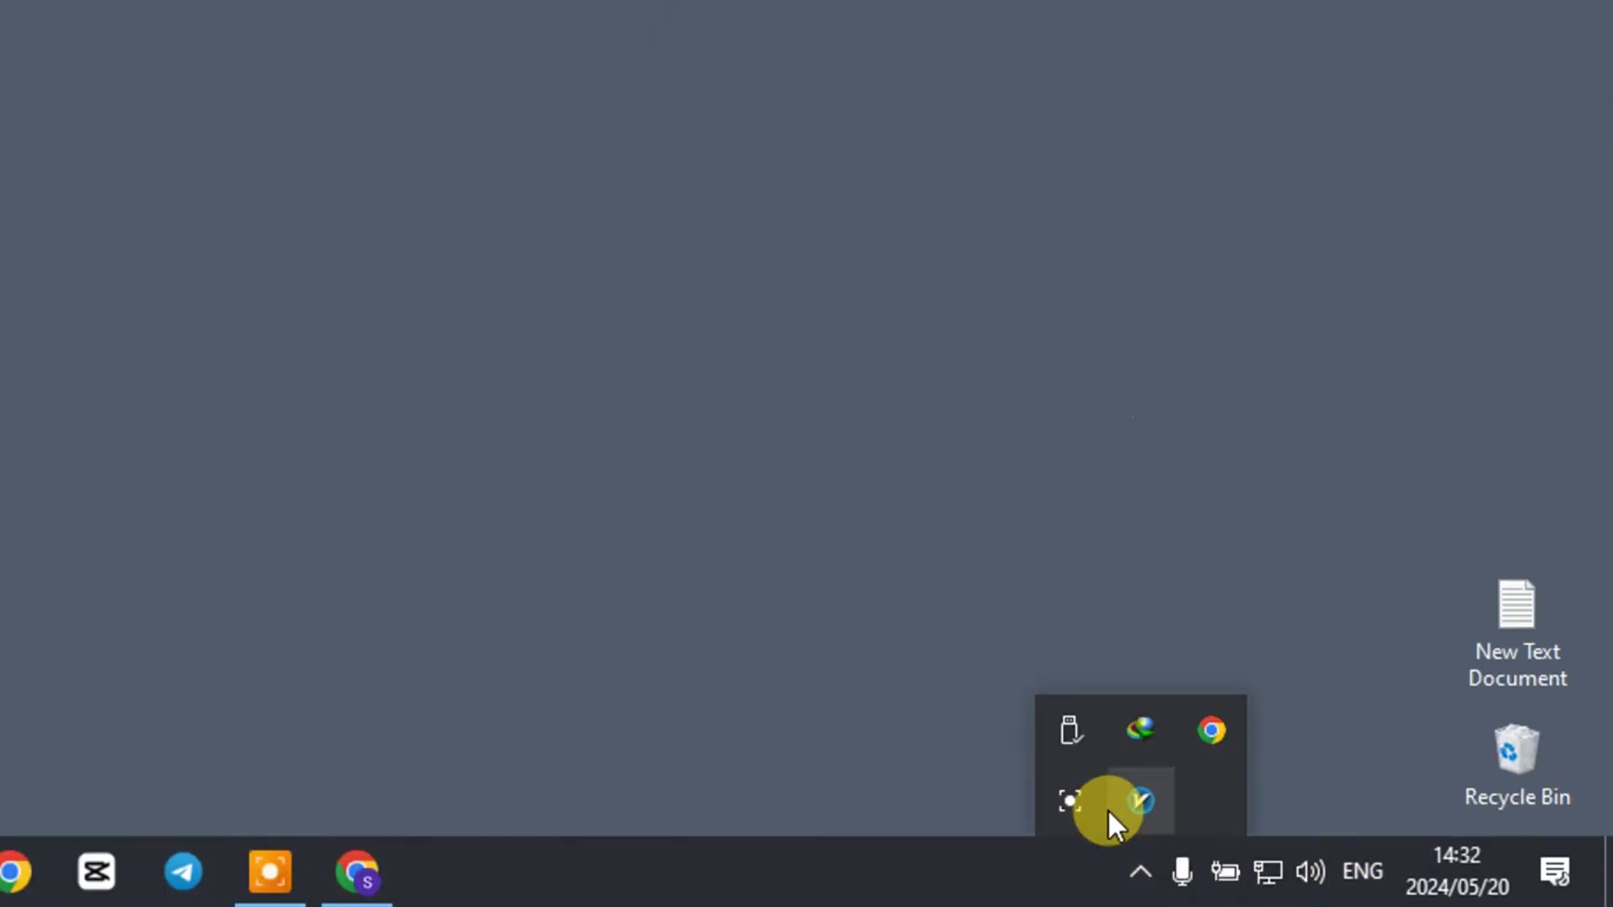
{"action": "right_click", "coordinate": [1130, 802]}
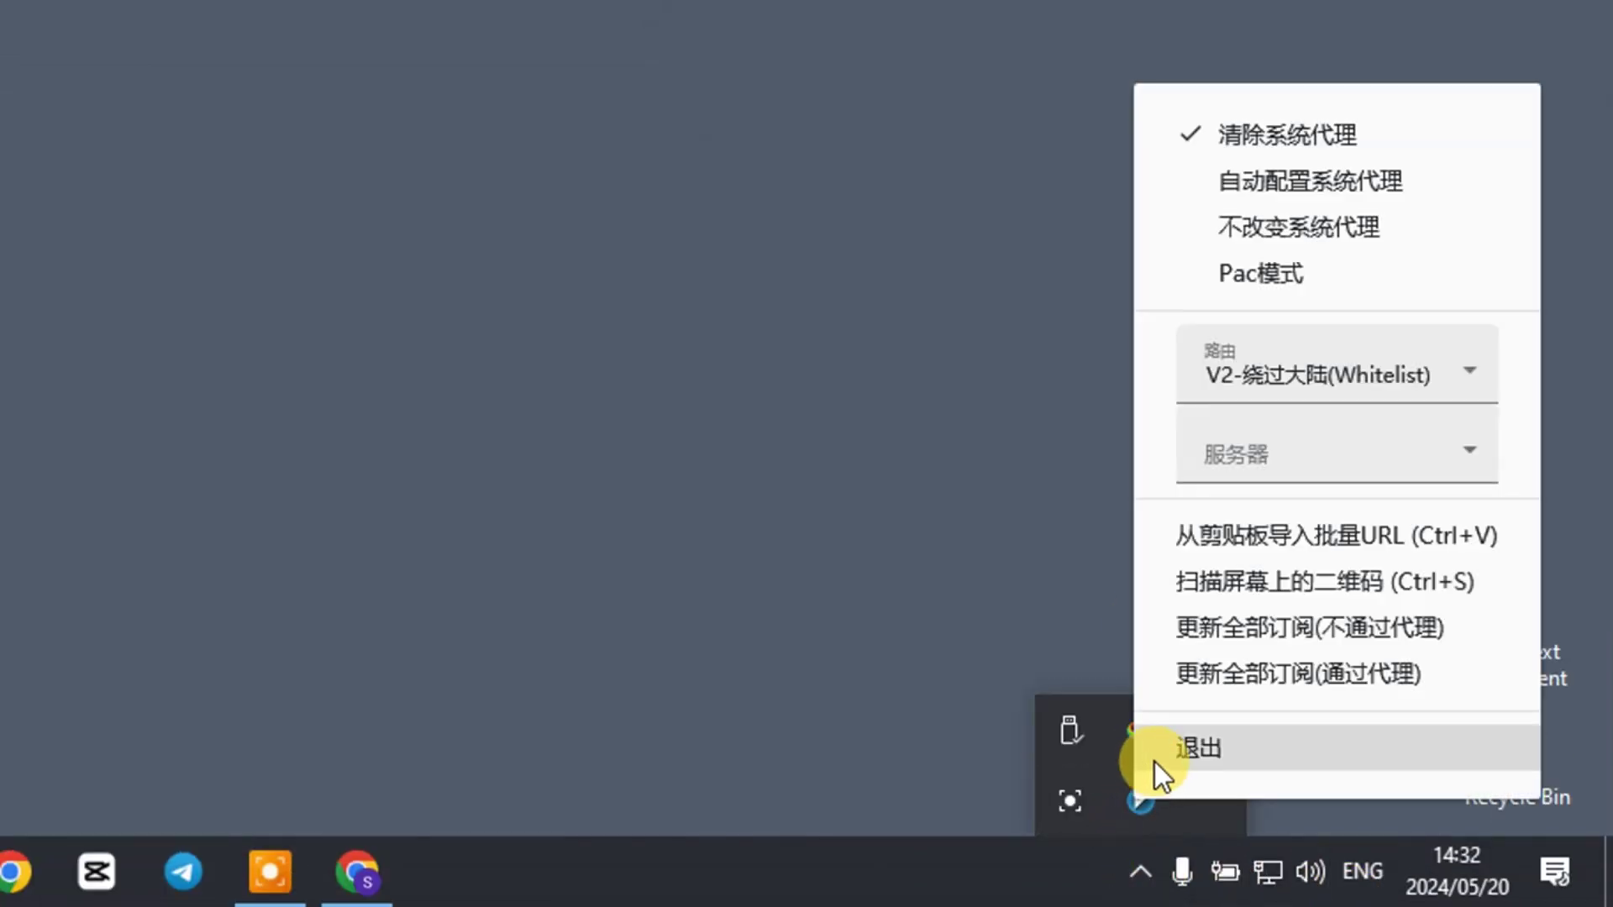
{"action": "left_click", "coordinate": [1154, 761]}
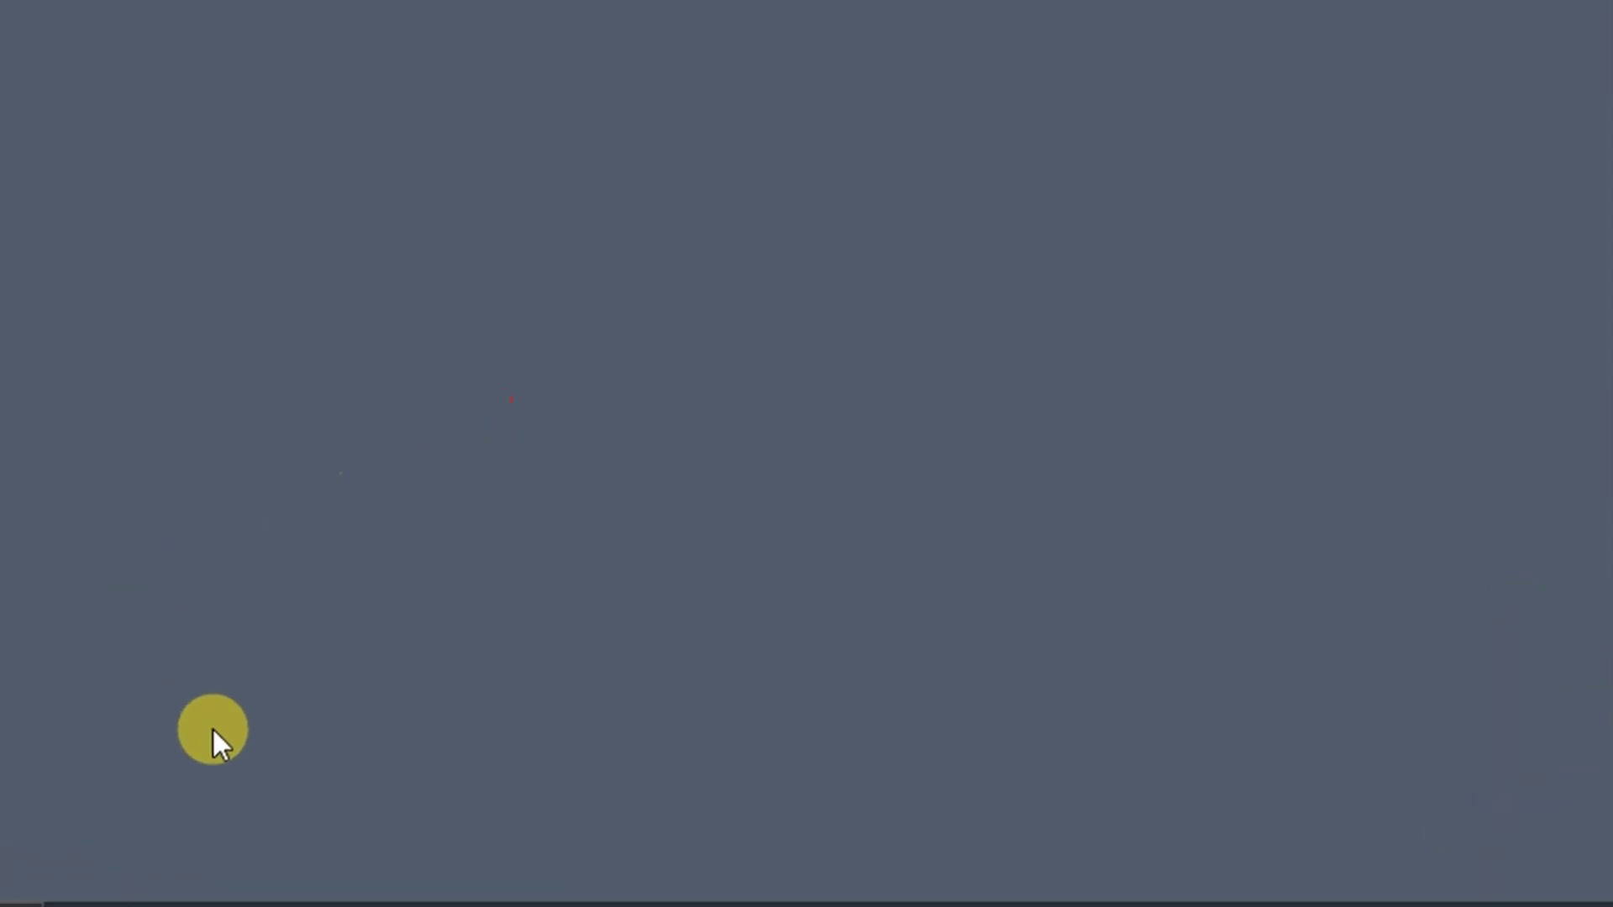
- Relaunch v2rayN from the v2rayN-With-Core folder in English, then return to Chrome
{"action": "mouse_move", "coordinate": [262, 885]}
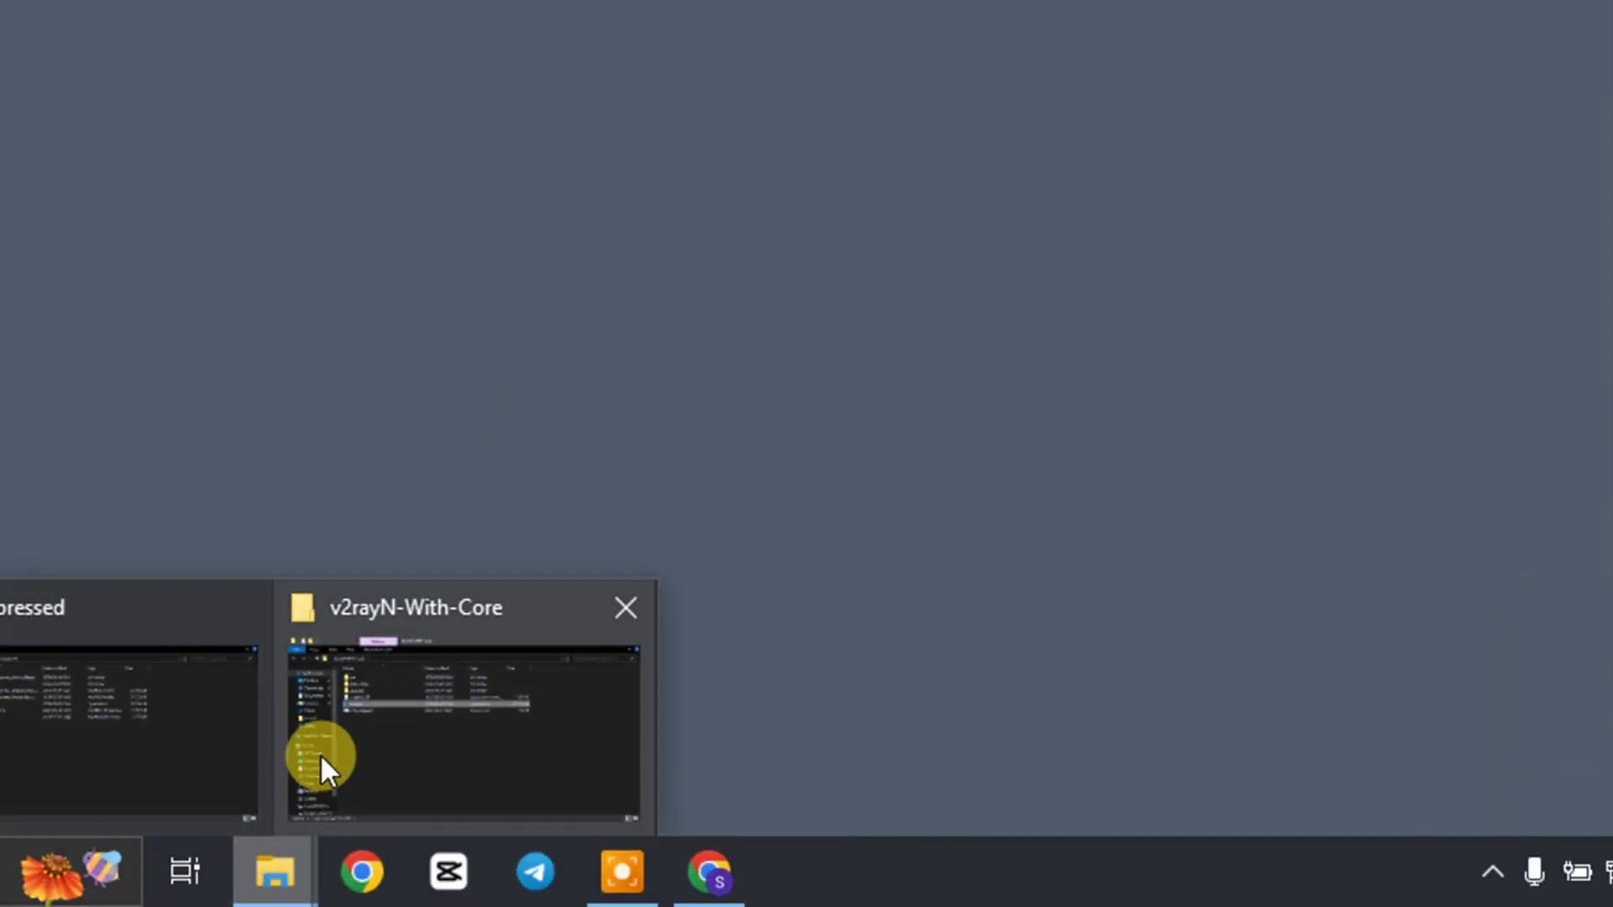
{"action": "left_click", "coordinate": [381, 756]}
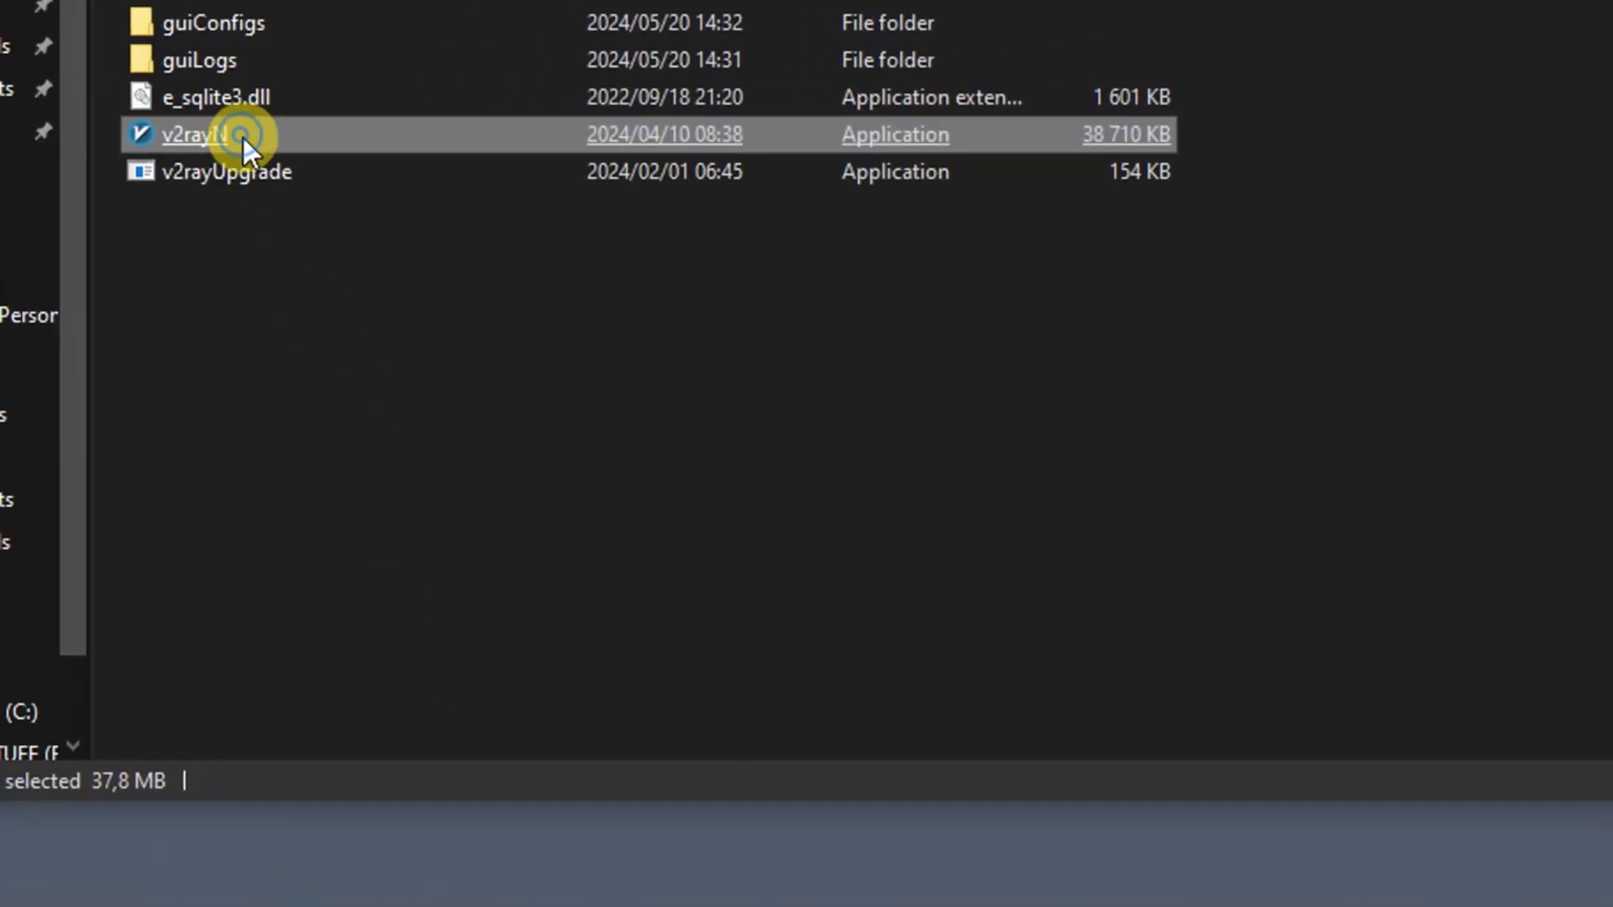
{"action": "right_click", "coordinate": [39, 91]}
{"action": "left_click", "coordinate": [309, 134]}
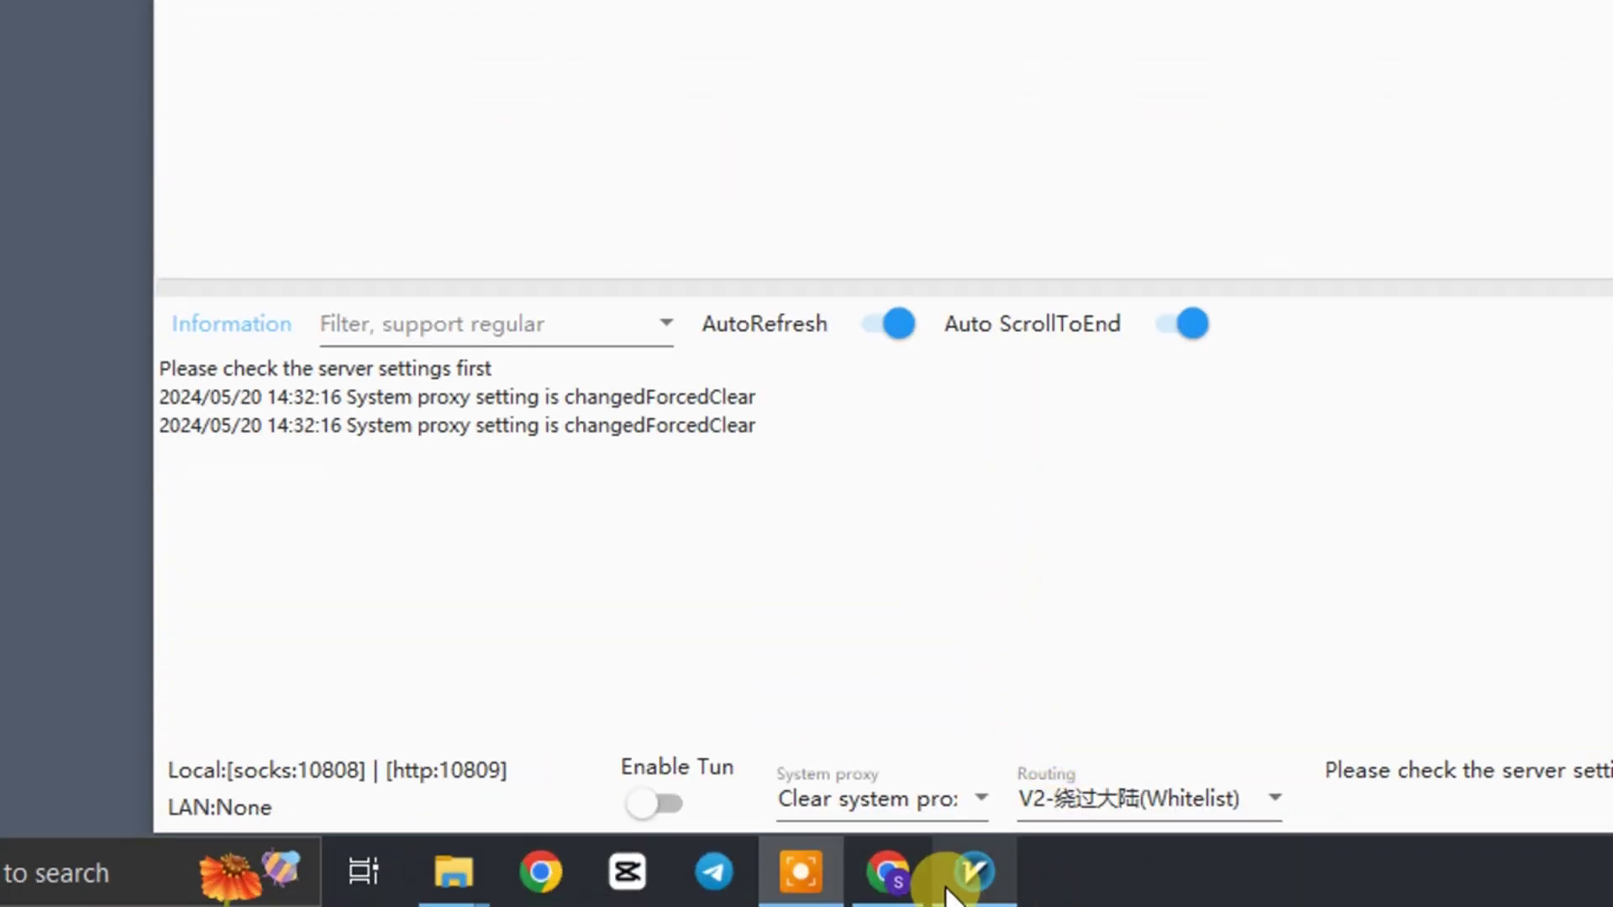
{"action": "left_click", "coordinate": [887, 896]}
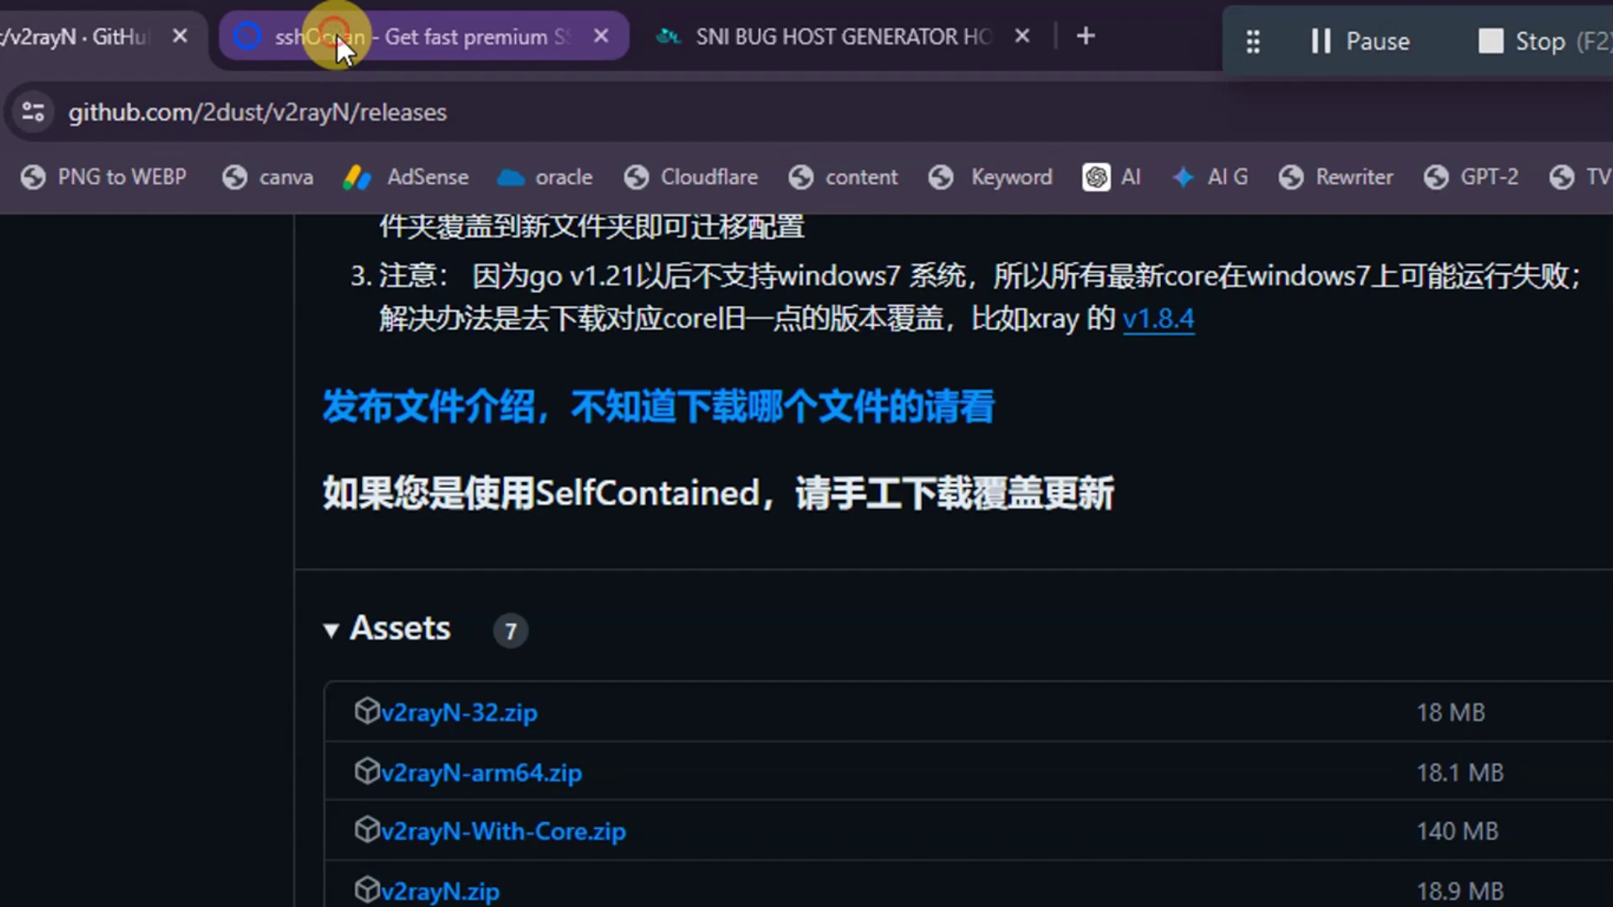
- On sshOcean, close the full-page ad and go to Services > V2Ray VMESS
{"action": "left_click", "coordinate": [337, 41]}
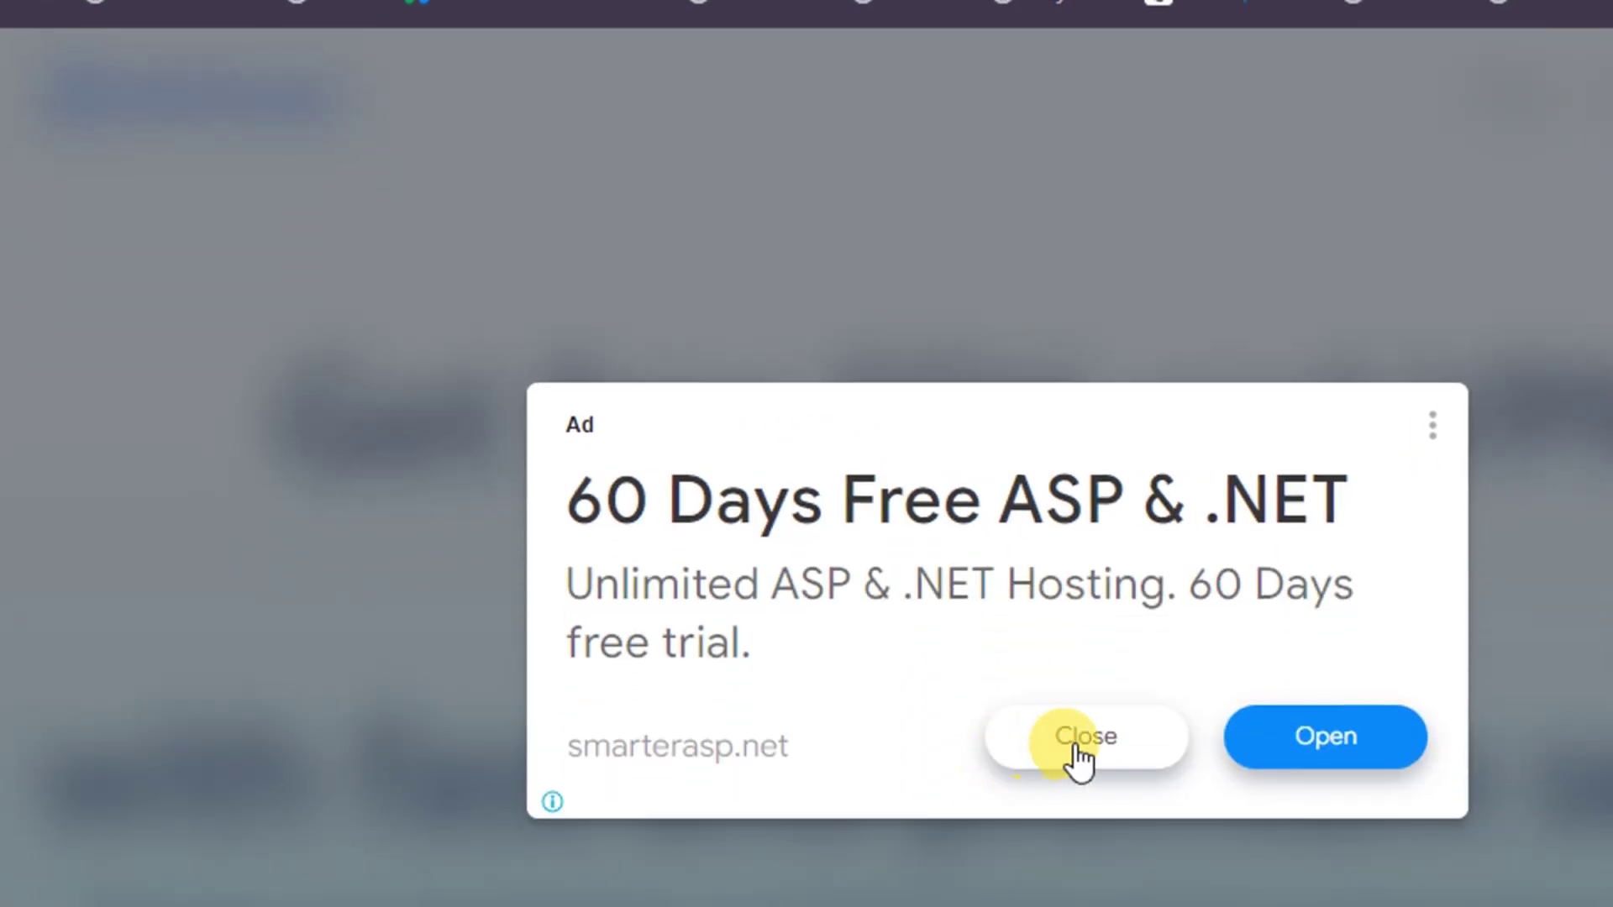
{"action": "left_click", "coordinate": [1079, 747]}
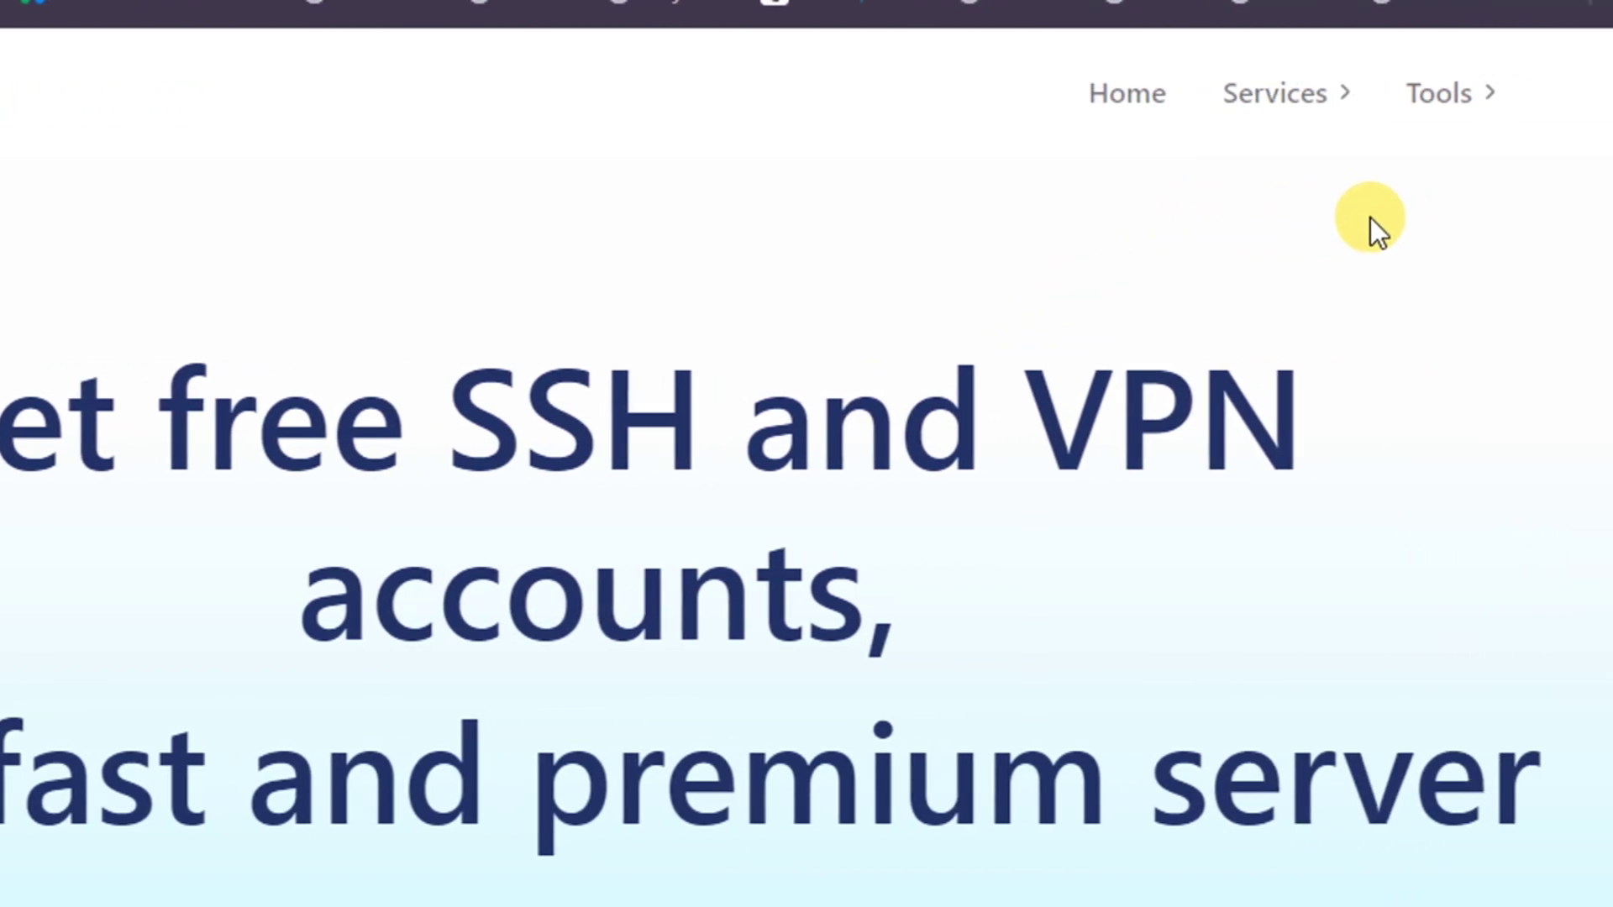
{"action": "left_click", "coordinate": [1447, 94]}
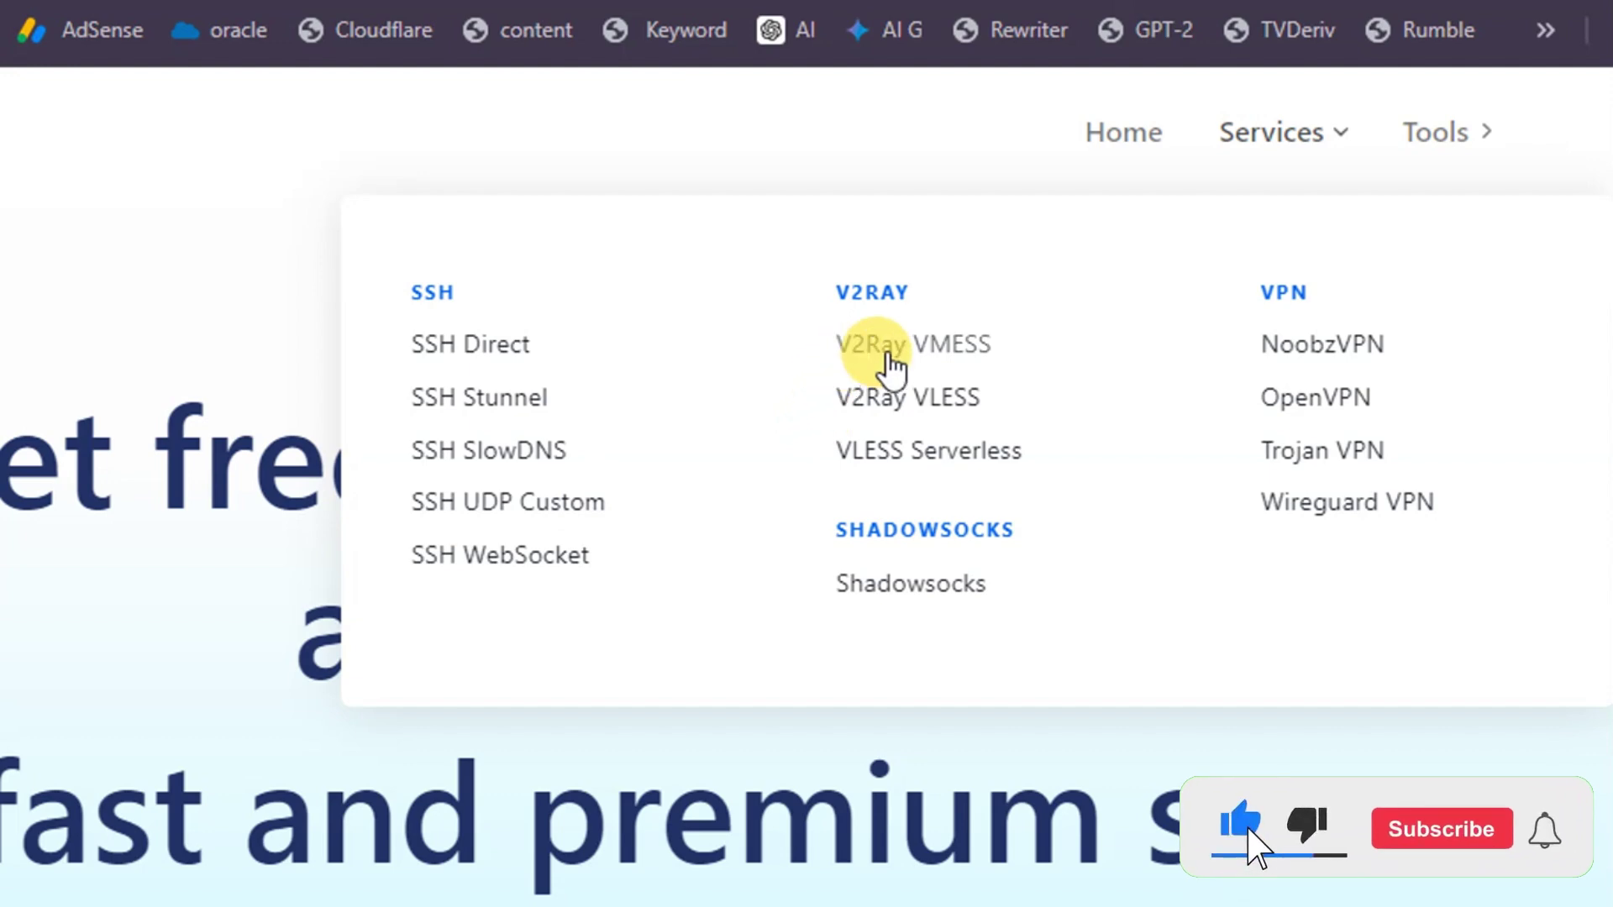
{"action": "left_click", "coordinate": [926, 357]}
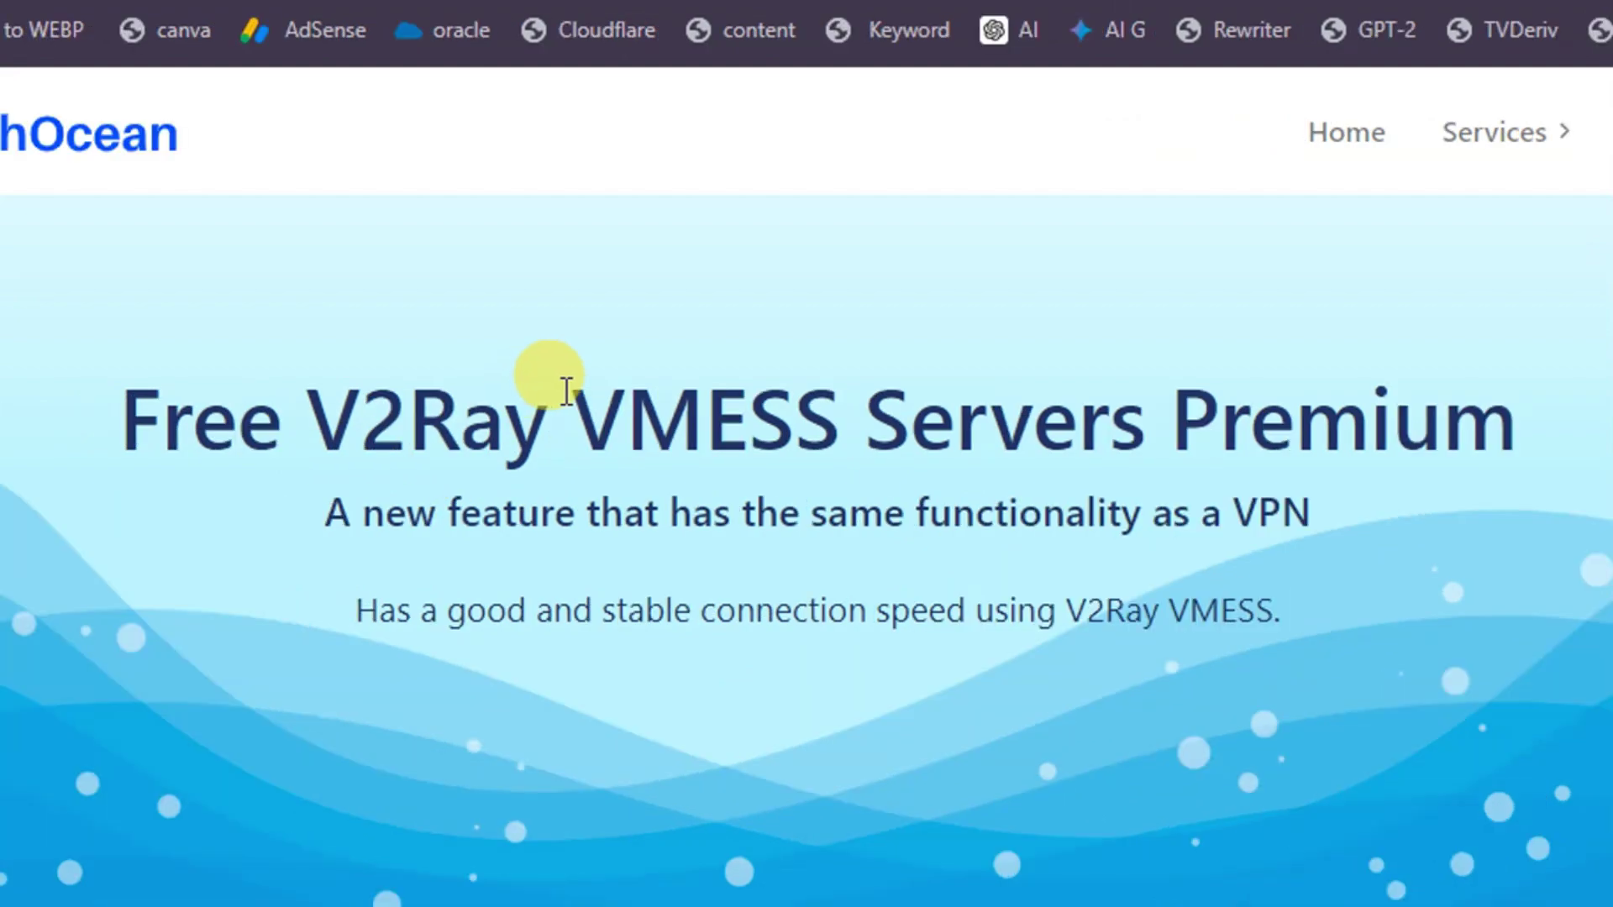
- Select the Austria VMESS servers and dismiss the ad covering the page
{"action": "scroll", "coordinate": [593, 394], "scroll_direction": "down", "scroll_amount": 5}
{"action": "scroll", "coordinate": [717, 331], "scroll_direction": "down", "scroll_amount": 5}
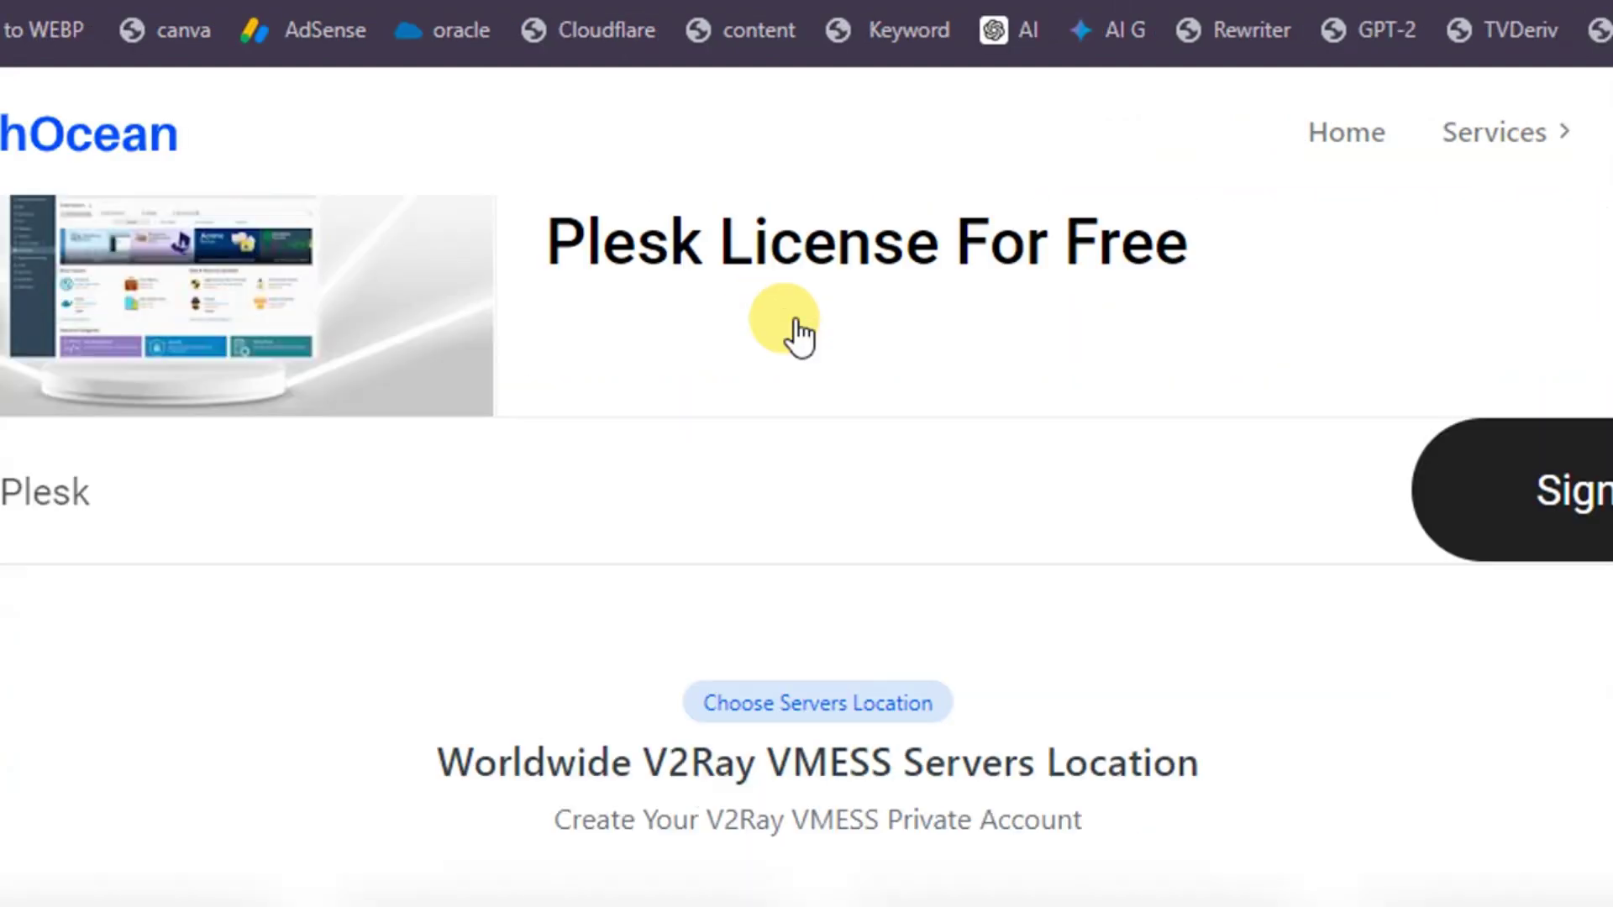
{"action": "scroll", "coordinate": [828, 407], "scroll_direction": "up", "scroll_amount": 5}
{"action": "scroll", "coordinate": [612, 432], "scroll_direction": "down", "scroll_amount": 8}
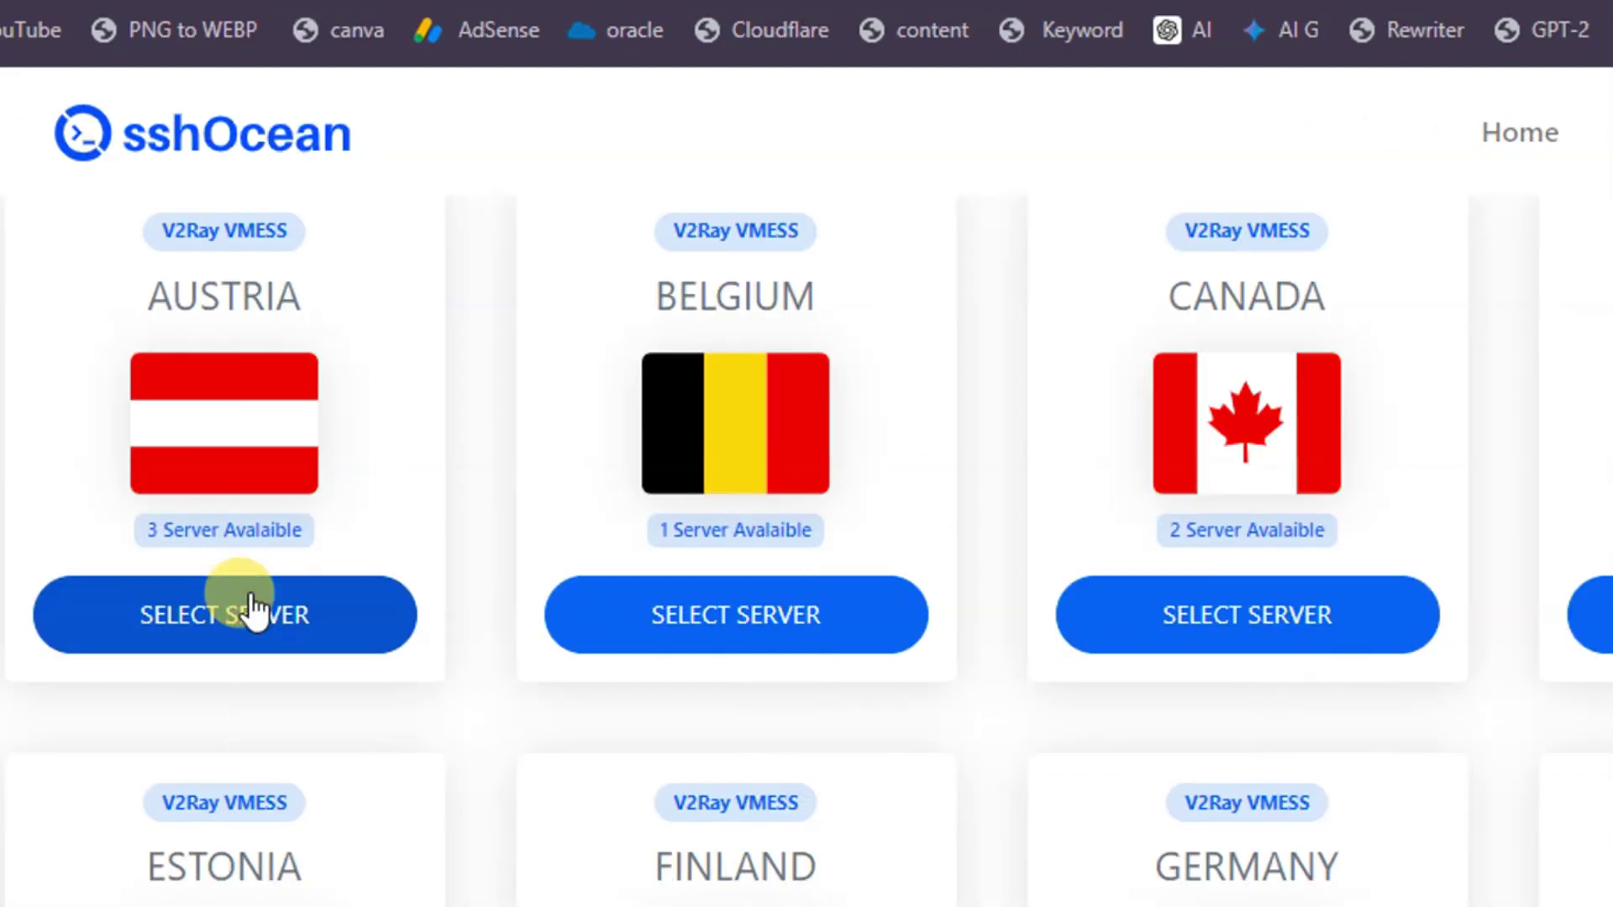
{"action": "left_click", "coordinate": [247, 593]}
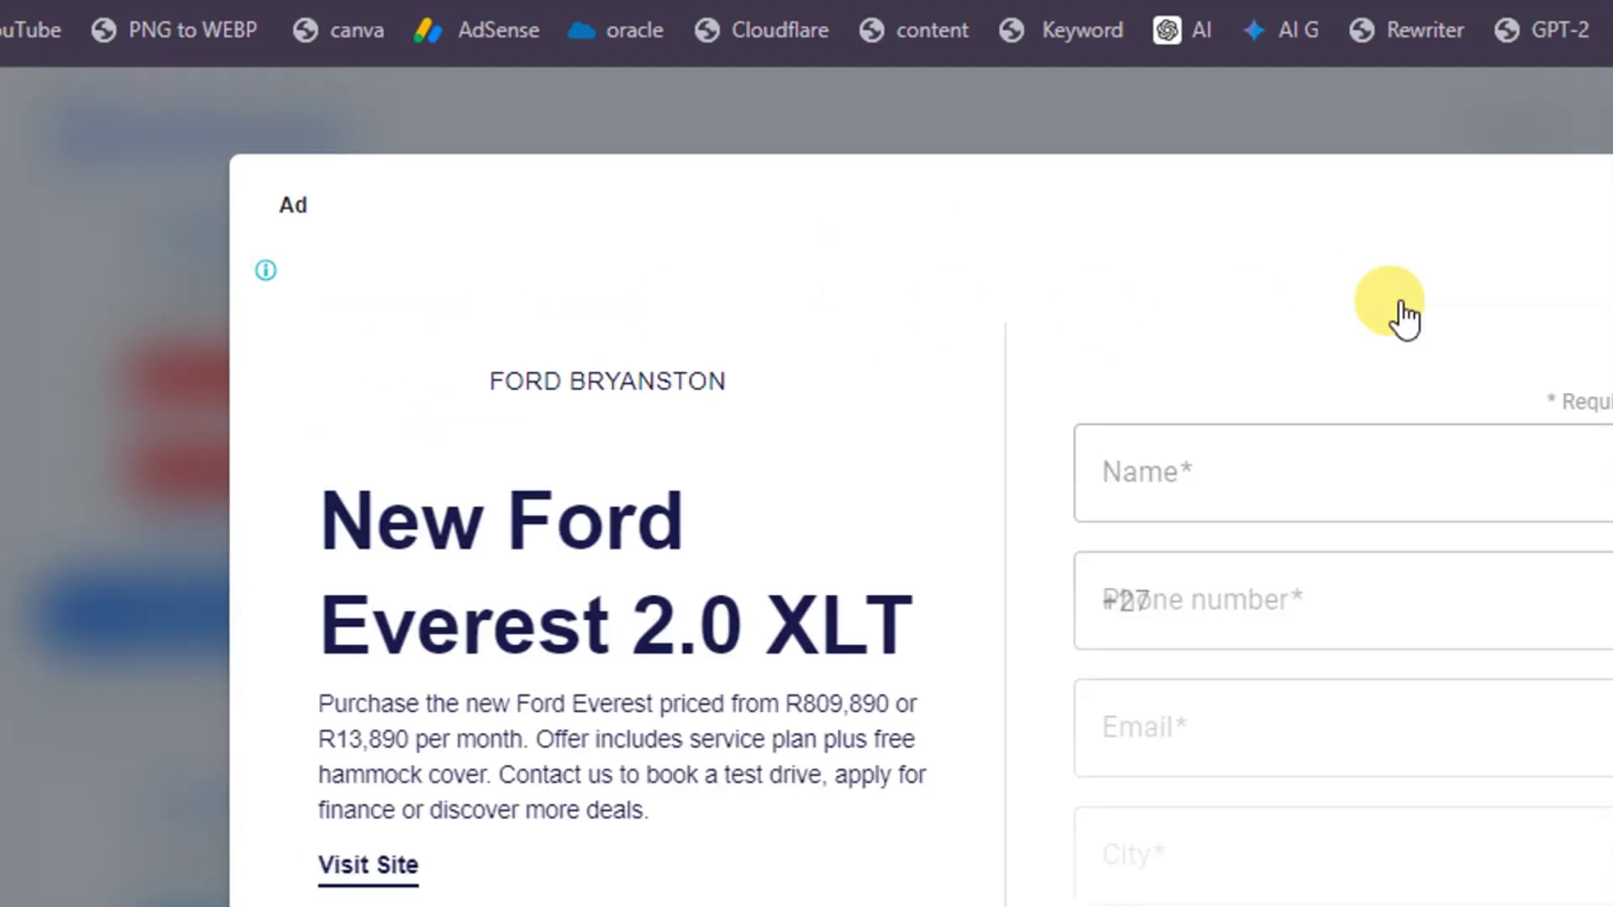
{"action": "left_click", "coordinate": [1385, 205]}
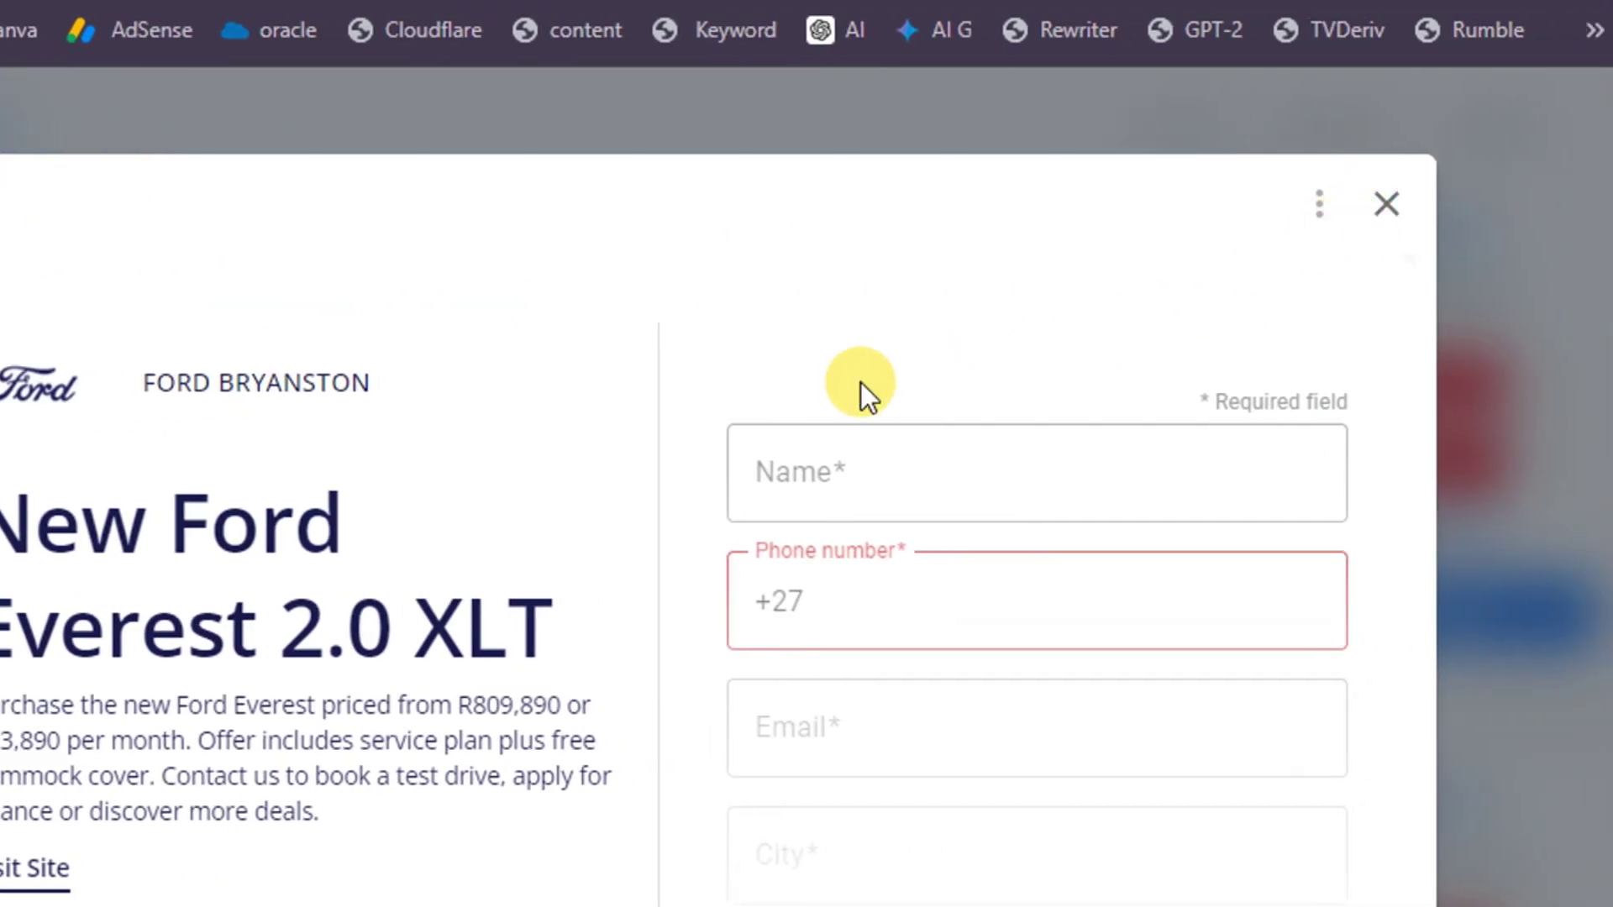
- Note AT 1 is full and 15 accounts remain, then click CREATE on VMESS AT 2
{"action": "scroll", "coordinate": [537, 521], "scroll_direction": "down", "scroll_amount": 10}
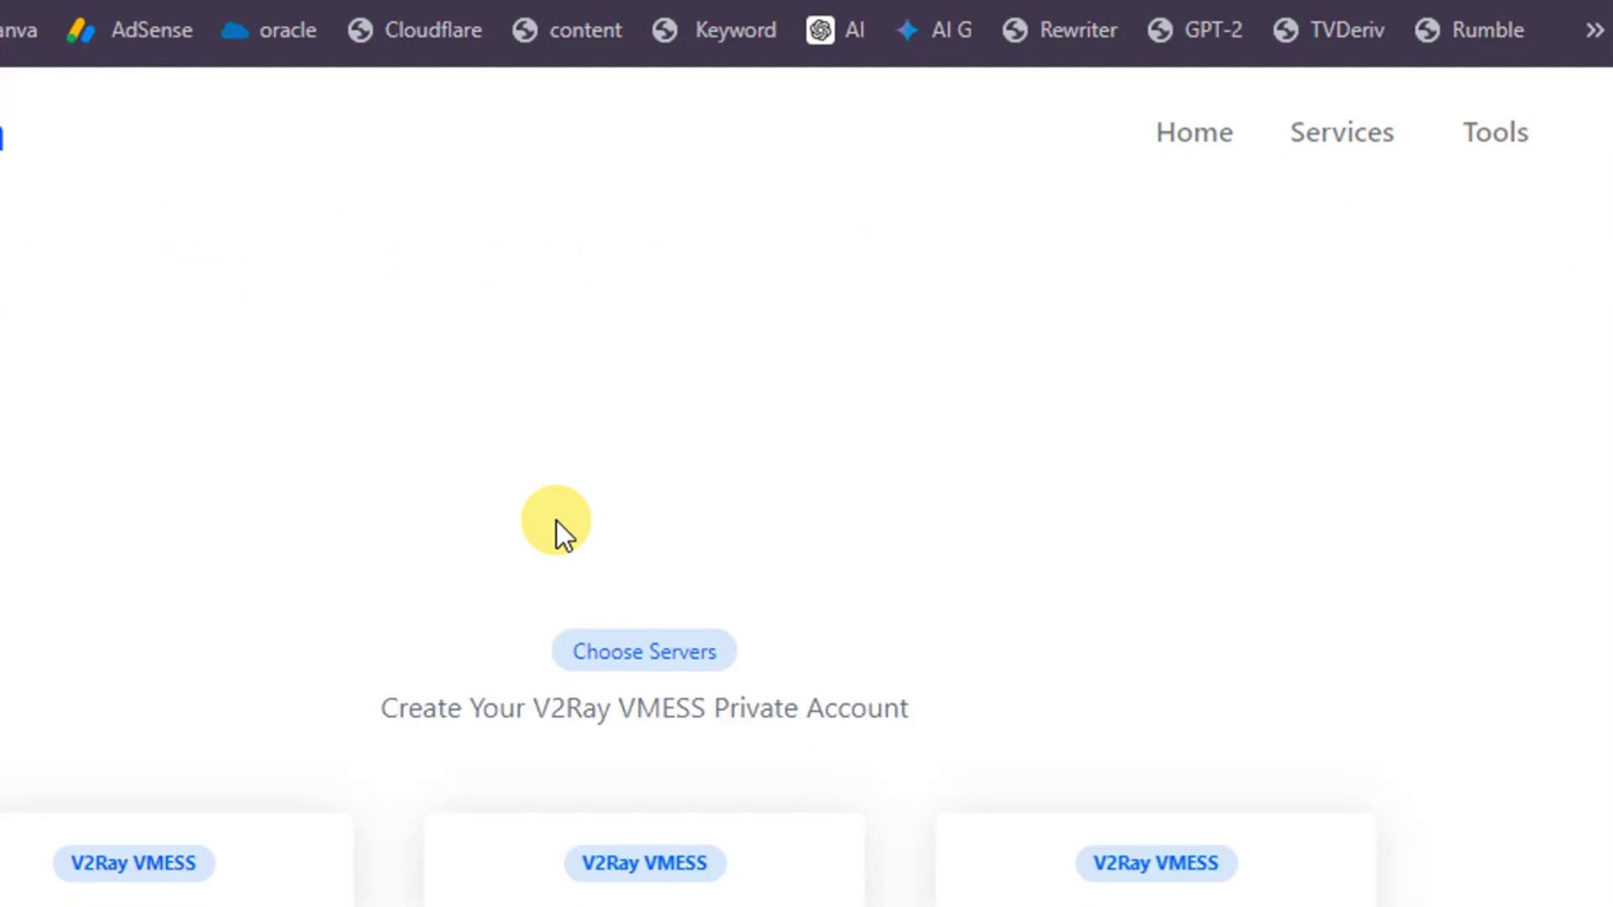
{"action": "scroll", "coordinate": [557, 515], "scroll_direction": "down", "scroll_amount": 2}
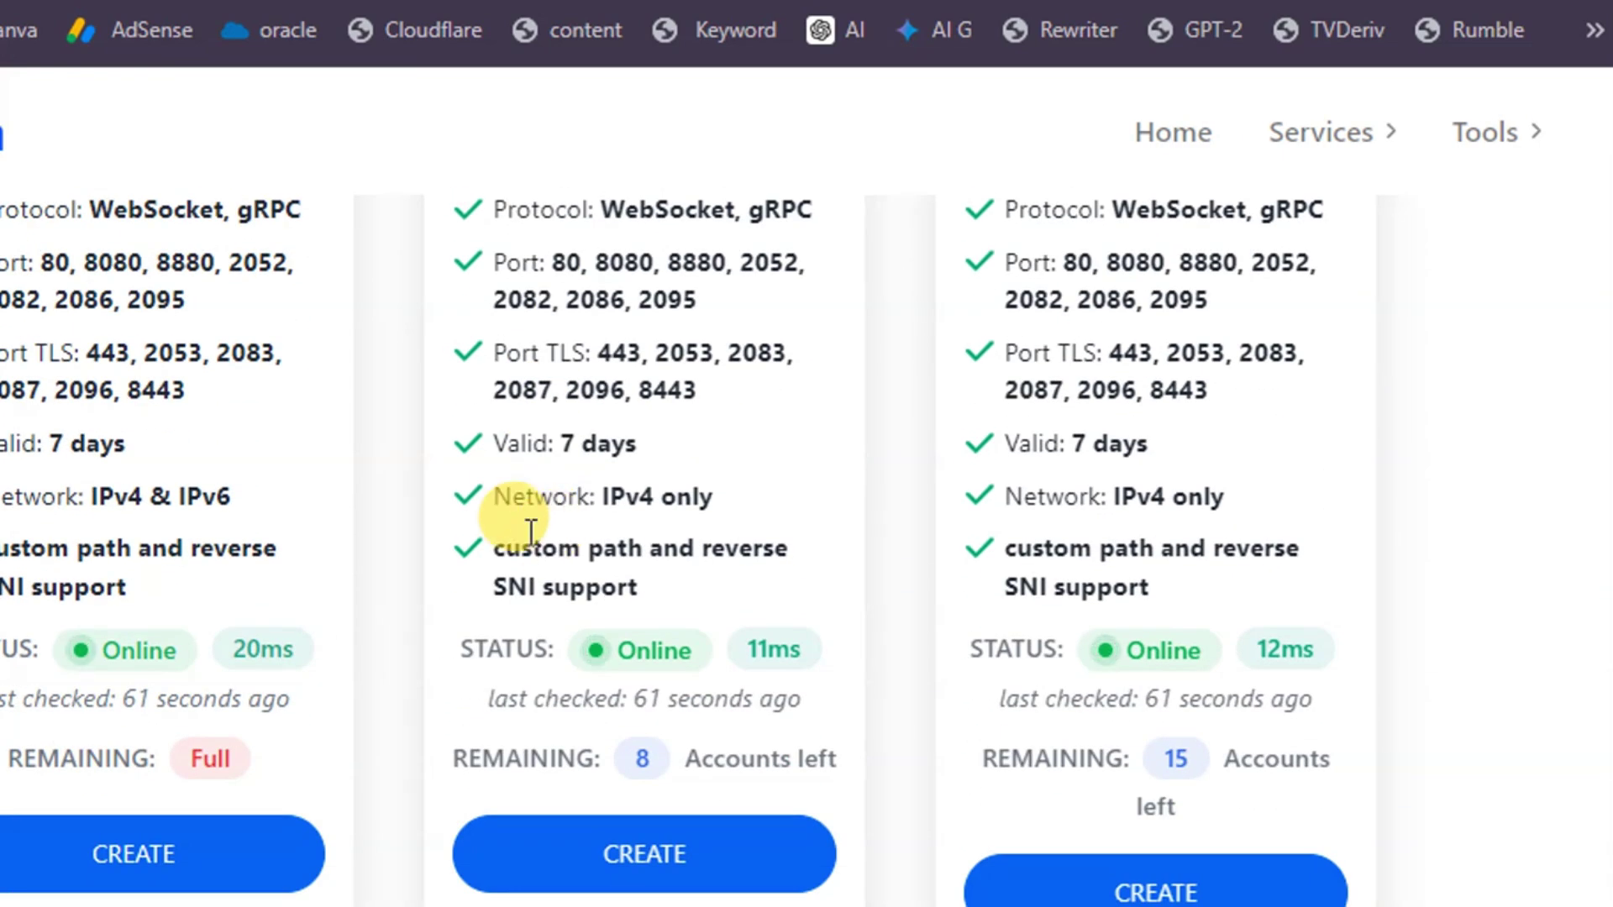
{"action": "scroll", "coordinate": [522, 534], "scroll_direction": "up", "scroll_amount": 8}
{"action": "scroll", "coordinate": [244, 623], "scroll_direction": "down", "scroll_amount": 8}
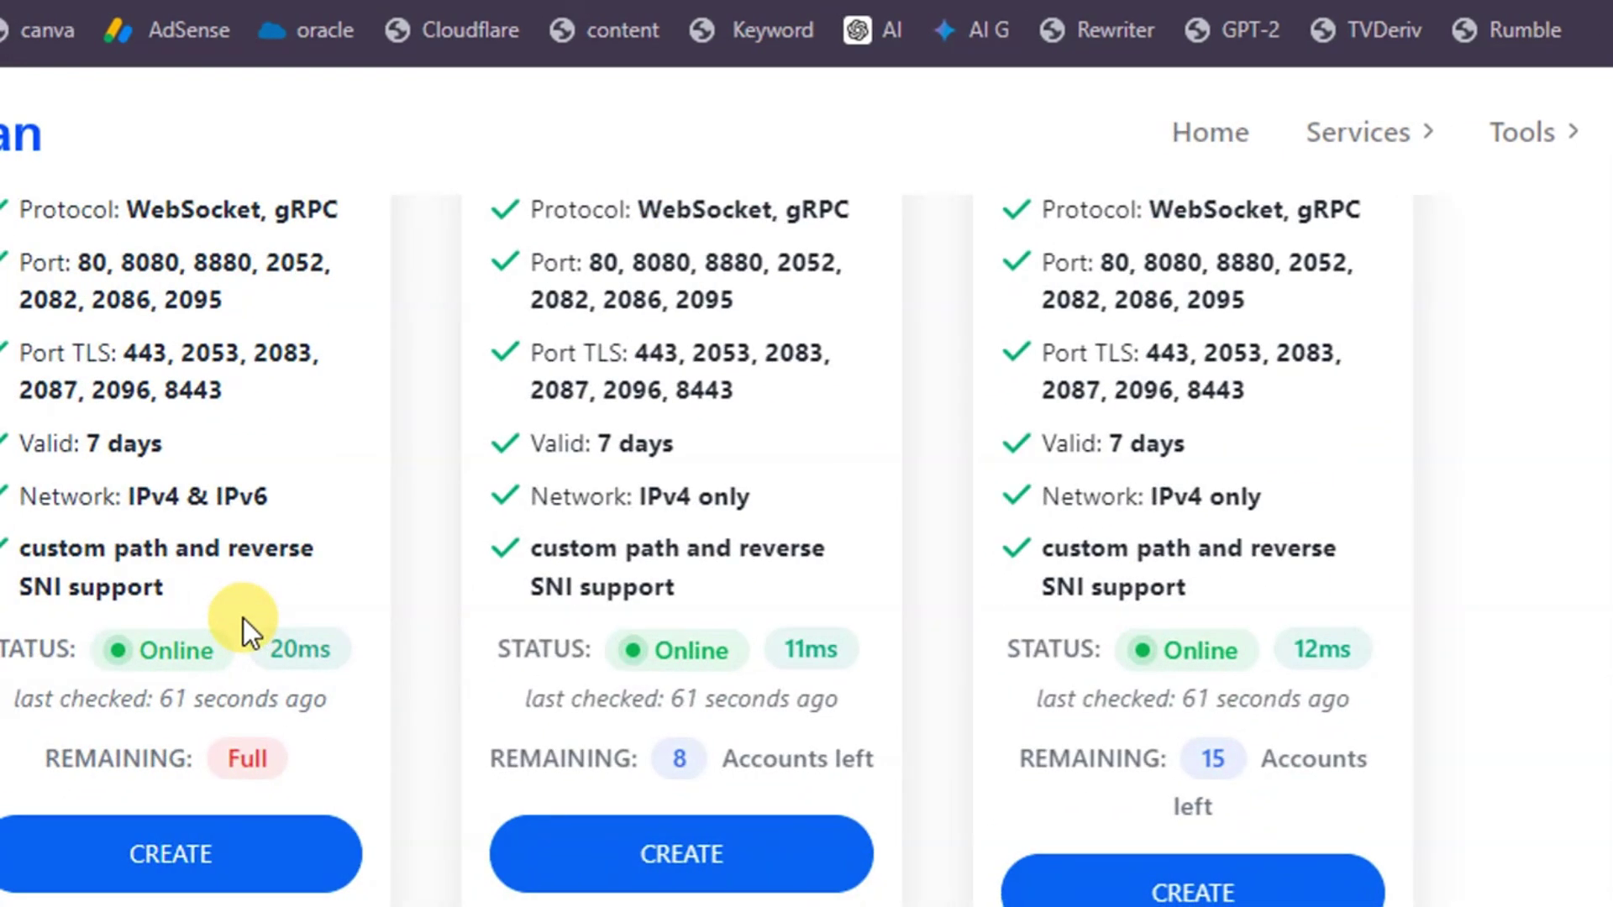
{"action": "scroll", "coordinate": [242, 620], "scroll_direction": "up", "scroll_amount": 3}
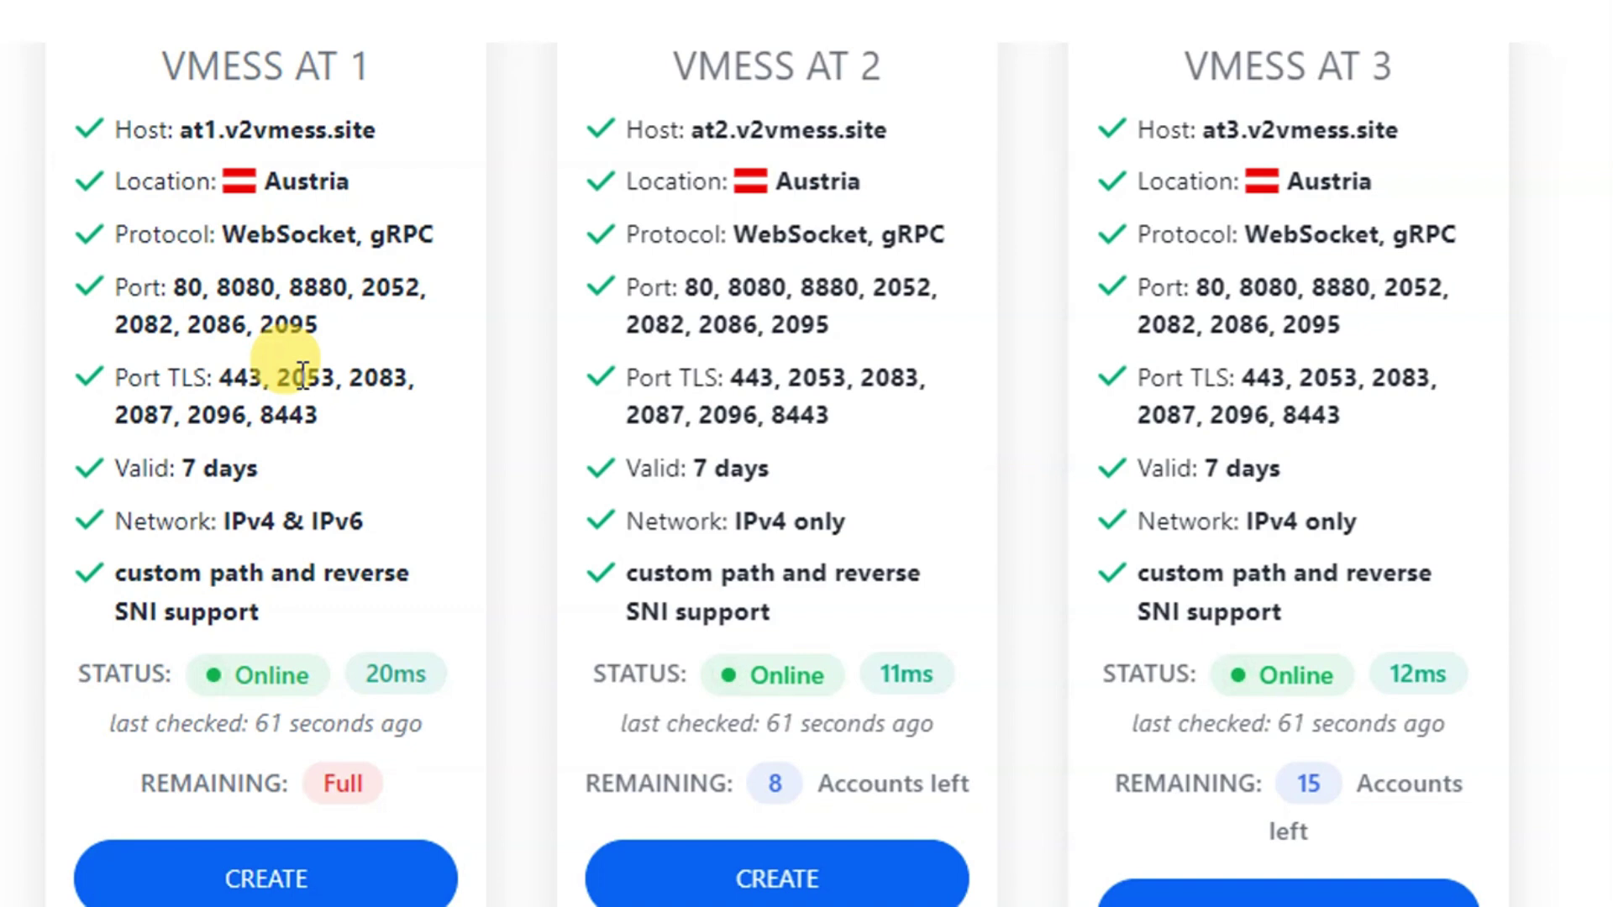
{"action": "left_click_drag", "start_coordinate": [342, 764], "coordinate": [355, 734]}
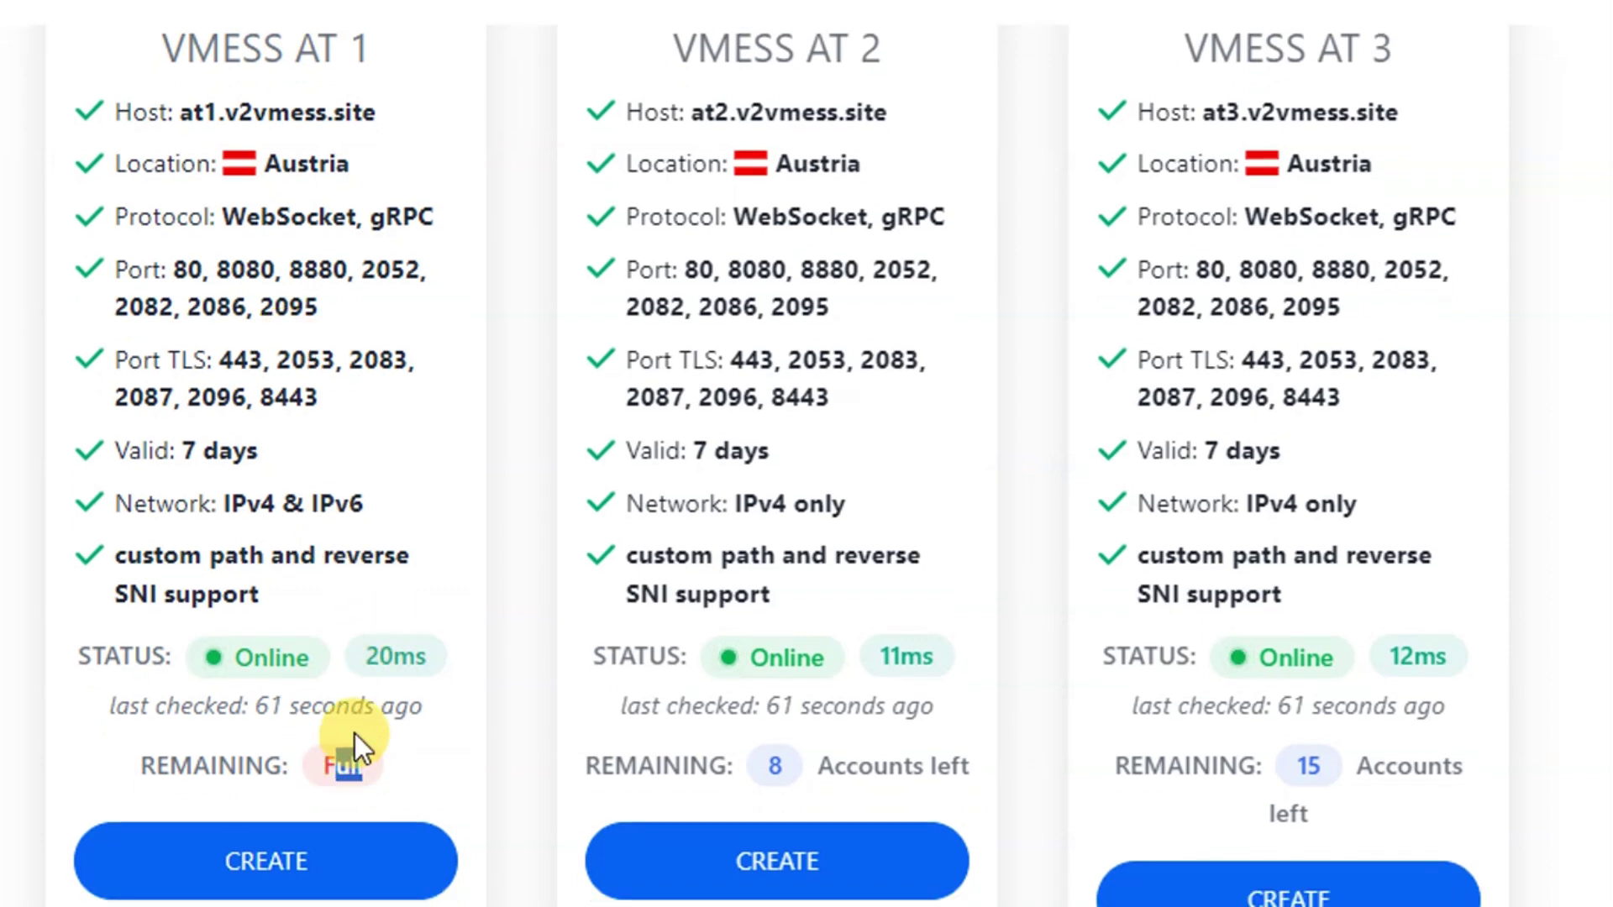
{"action": "left_click", "coordinate": [354, 733]}
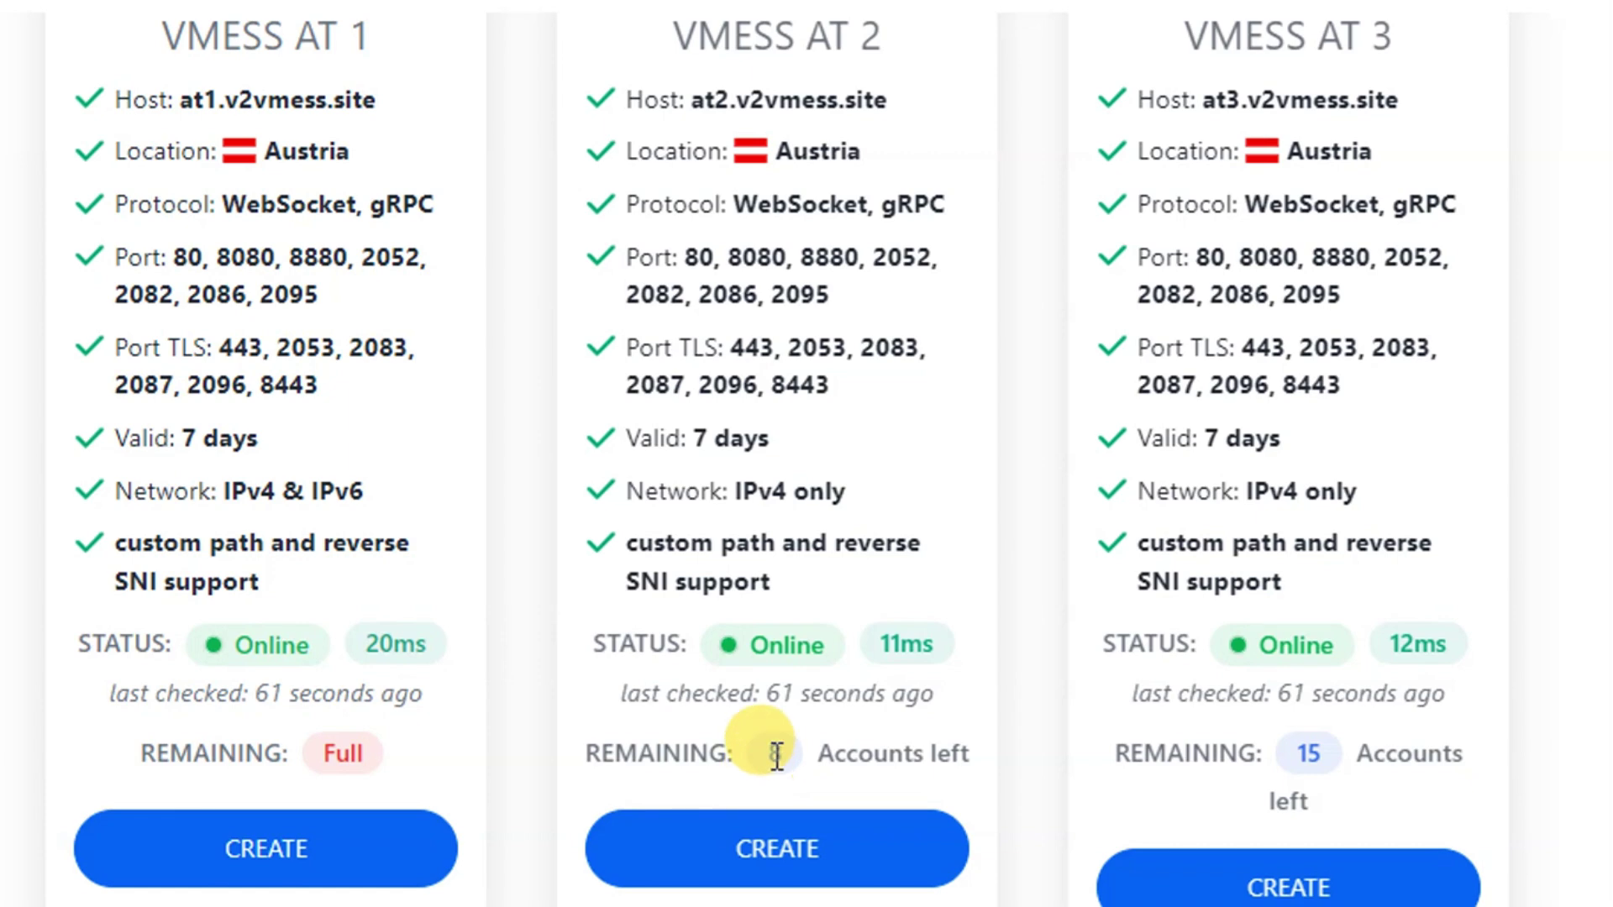
{"action": "left_click_drag", "start_coordinate": [1300, 753], "coordinate": [1328, 757]}
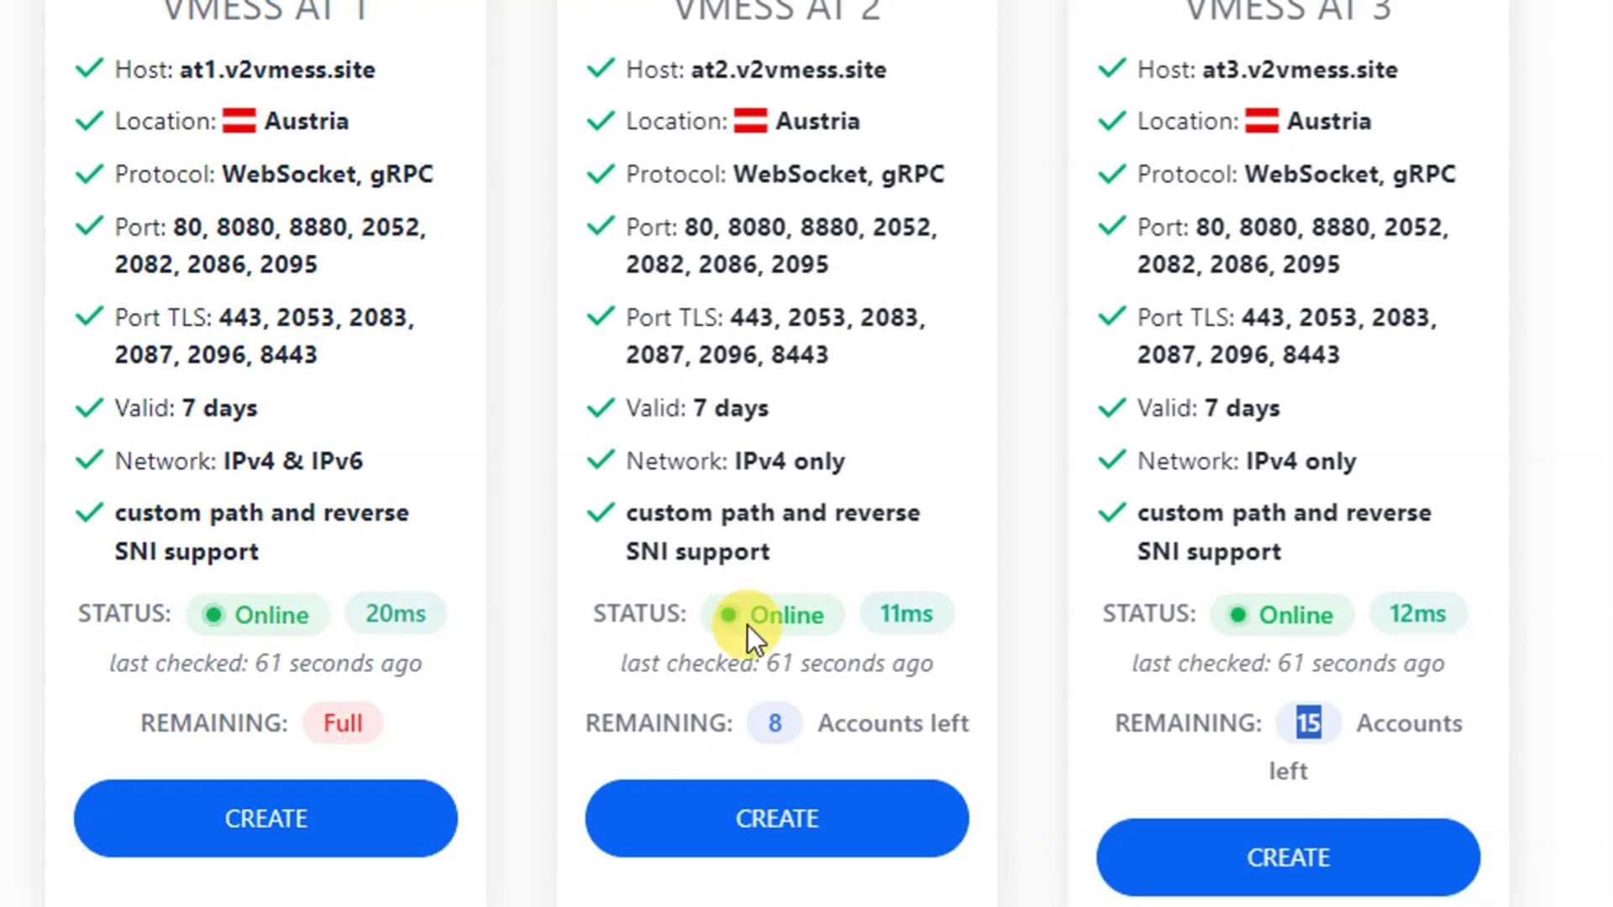
{"action": "scroll", "coordinate": [699, 593], "scroll_direction": "down", "scroll_amount": 1}
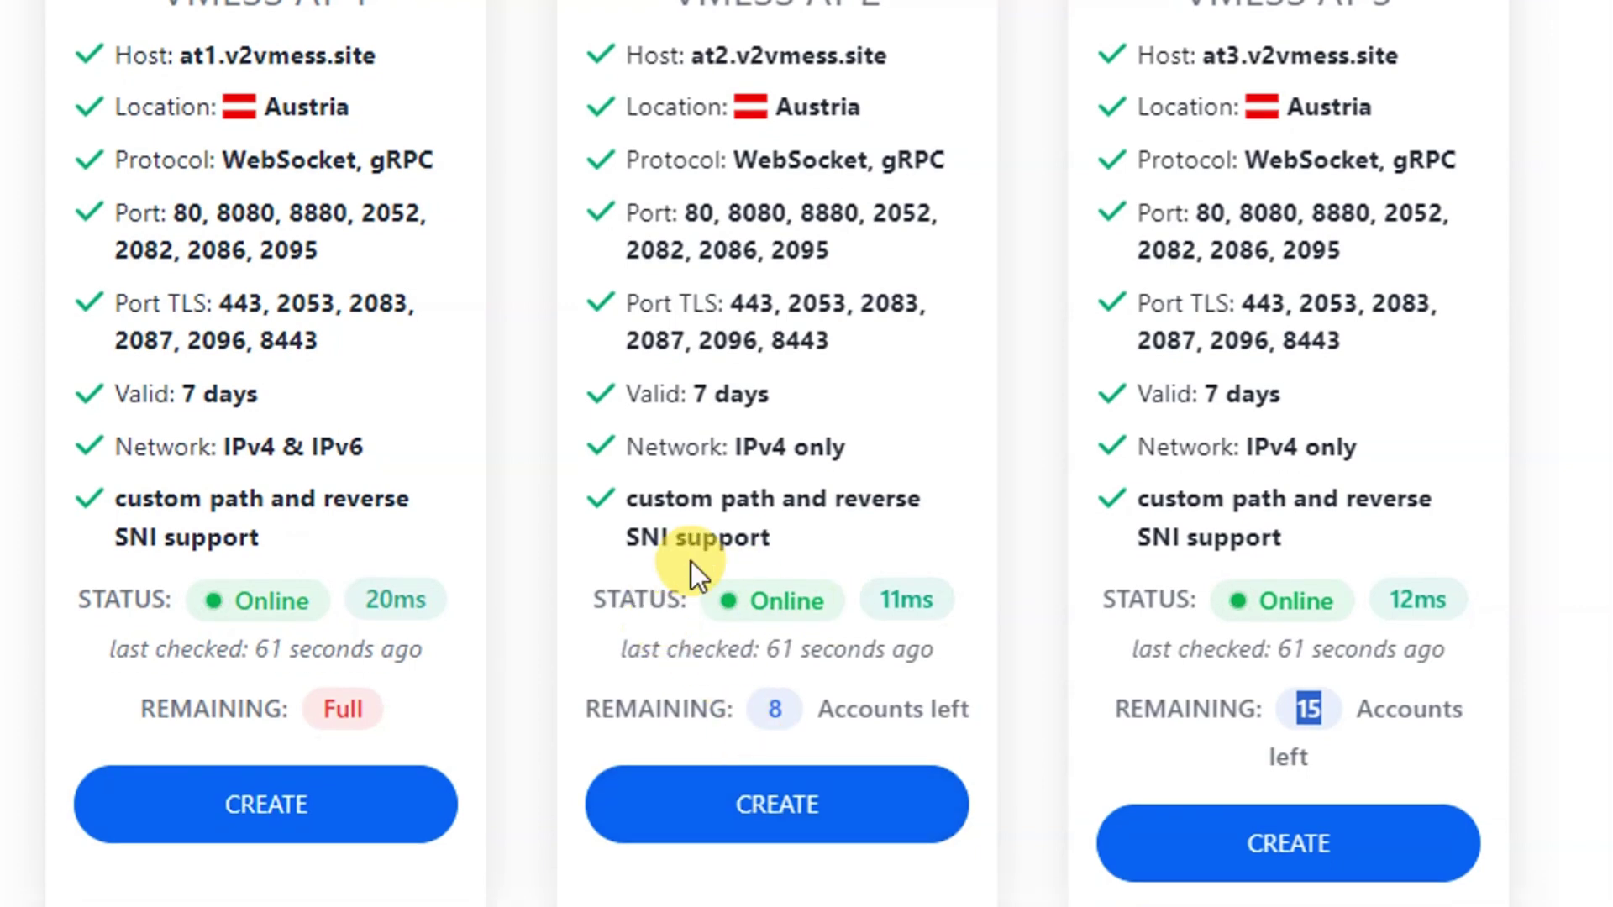
{"action": "scroll", "coordinate": [810, 756], "scroll_direction": "down", "scroll_amount": 1}
{"action": "left_click", "coordinate": [815, 779]}
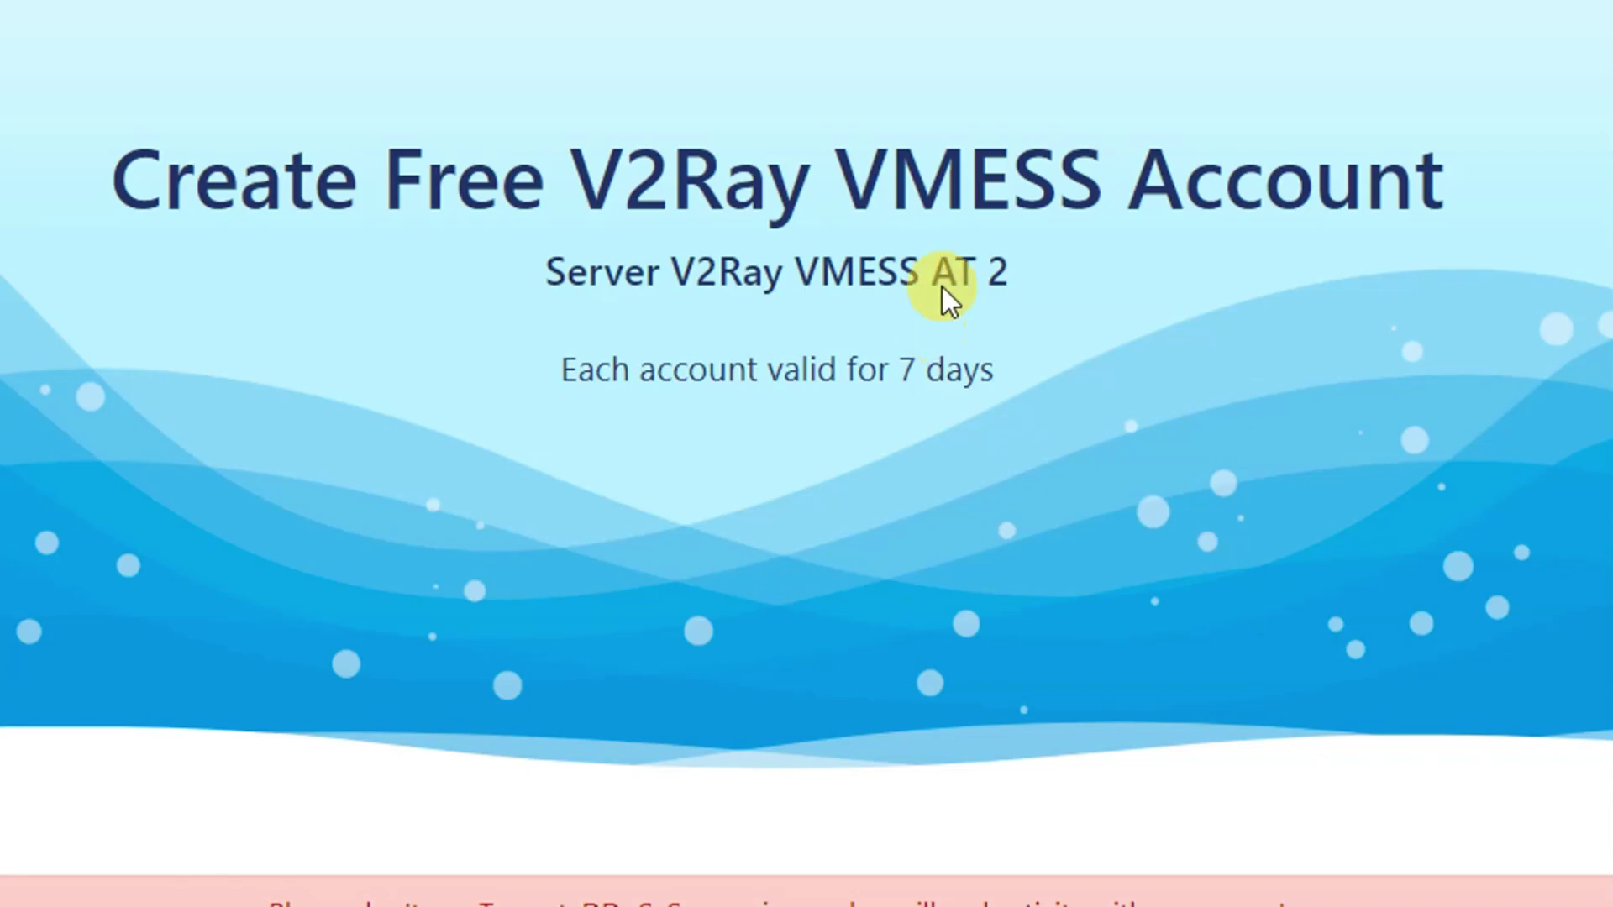
- Fill the AT 2 form's username field from the saved autofill suggestion
{"action": "scroll", "coordinate": [821, 227], "scroll_direction": "down", "scroll_amount": 10}
{"action": "scroll", "coordinate": [812, 231], "scroll_direction": "down", "scroll_amount": 8}
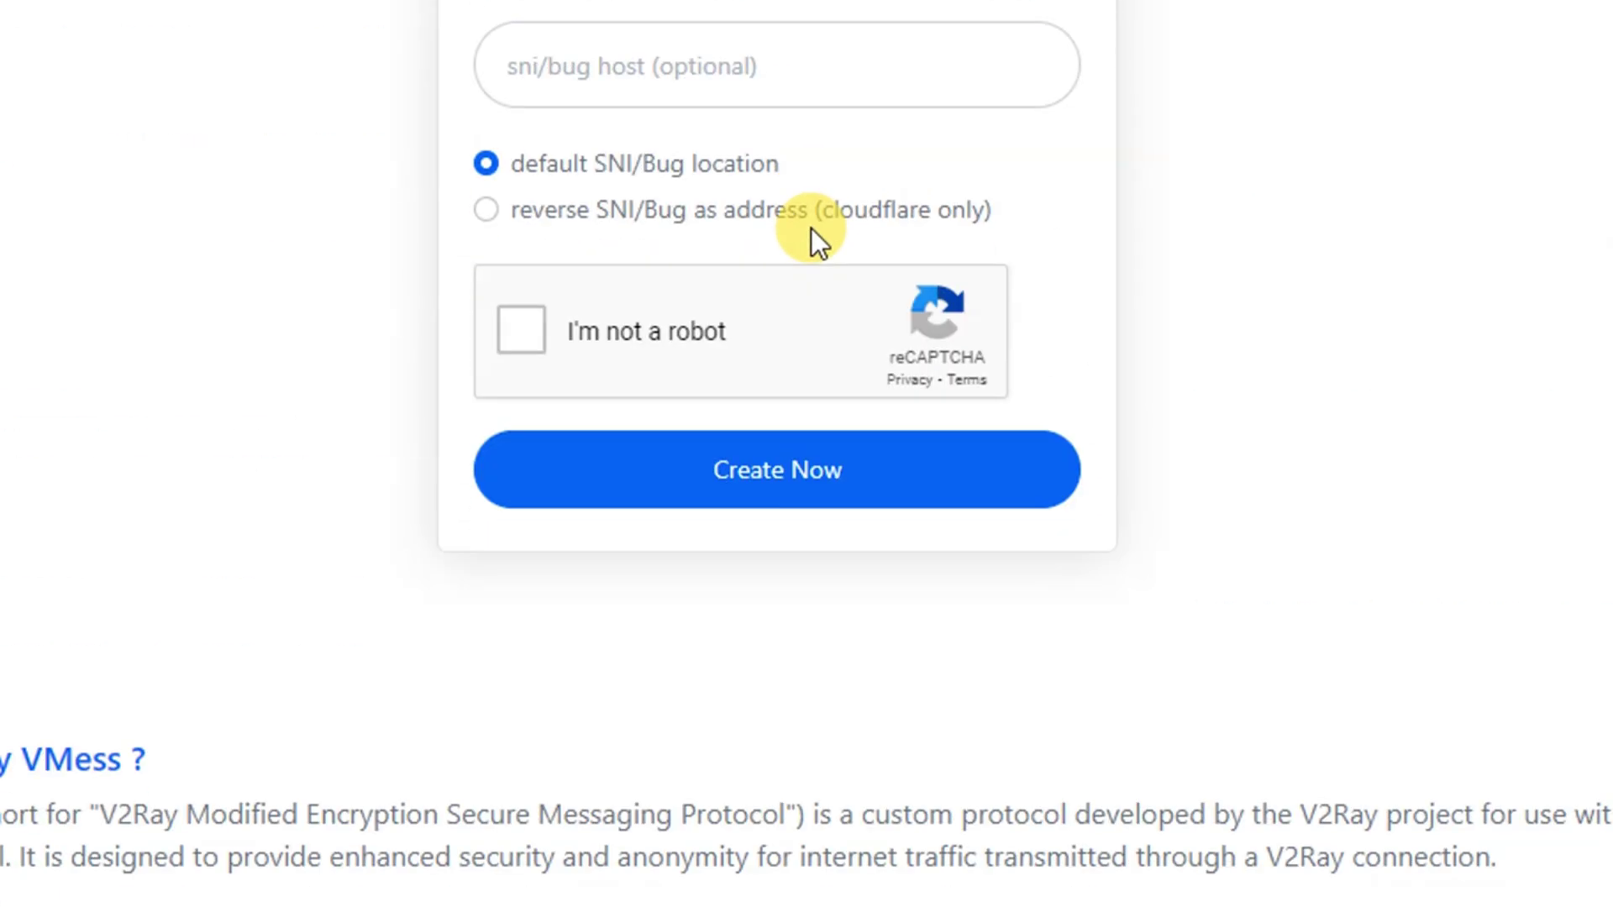
{"action": "scroll", "coordinate": [802, 239], "scroll_direction": "up", "scroll_amount": 4}
{"action": "left_click", "coordinate": [679, 273]}
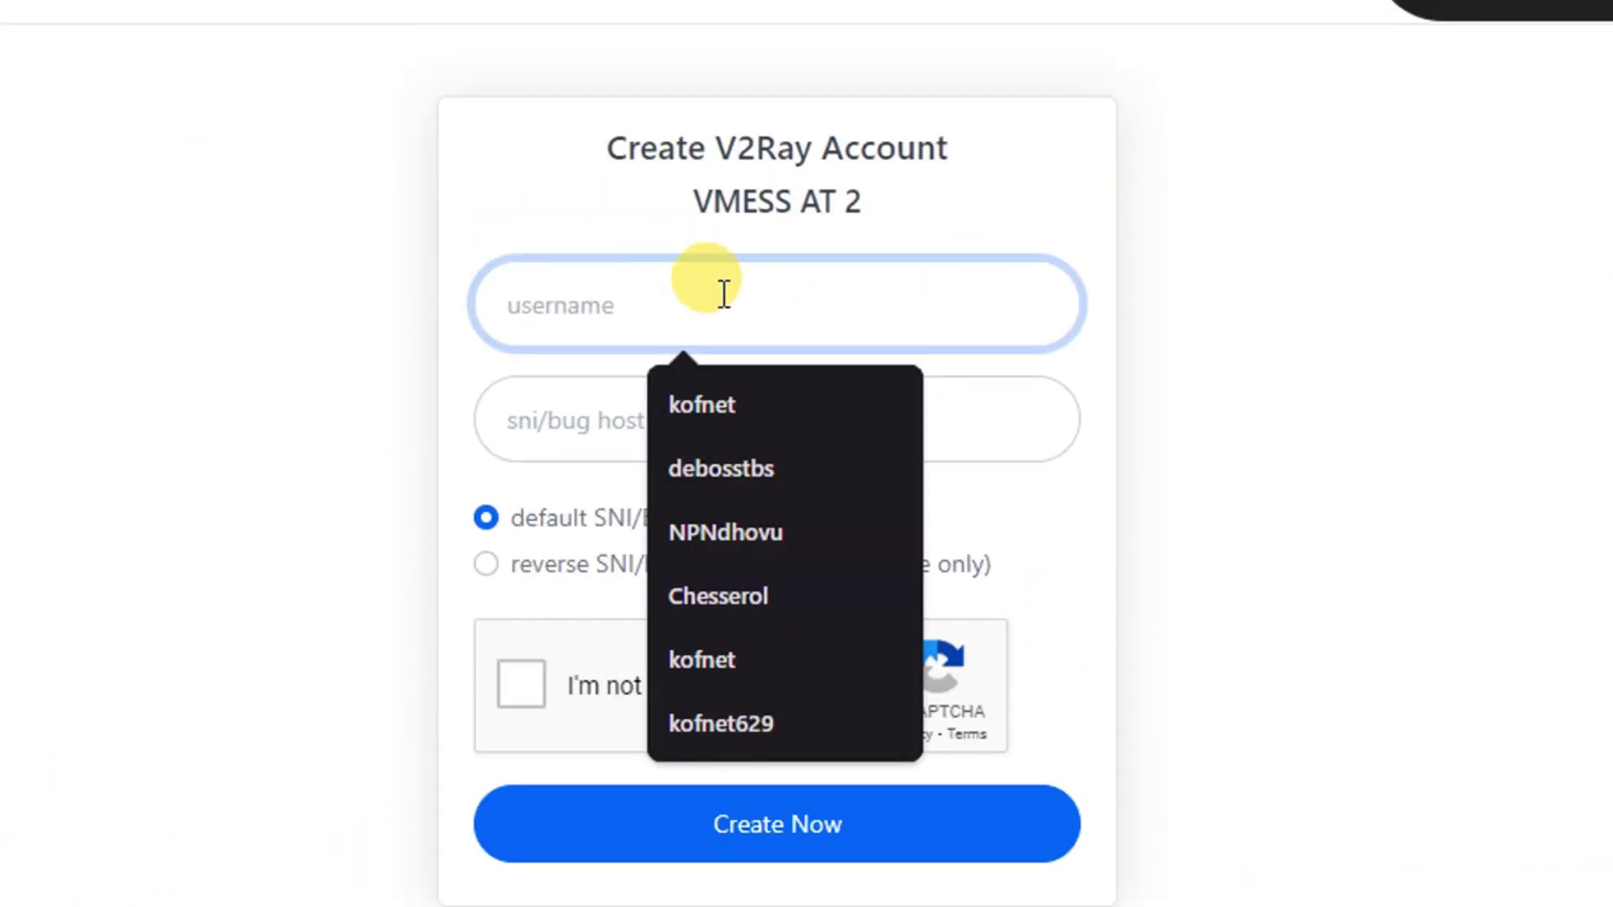
{"action": "left_click", "coordinate": [785, 406]}
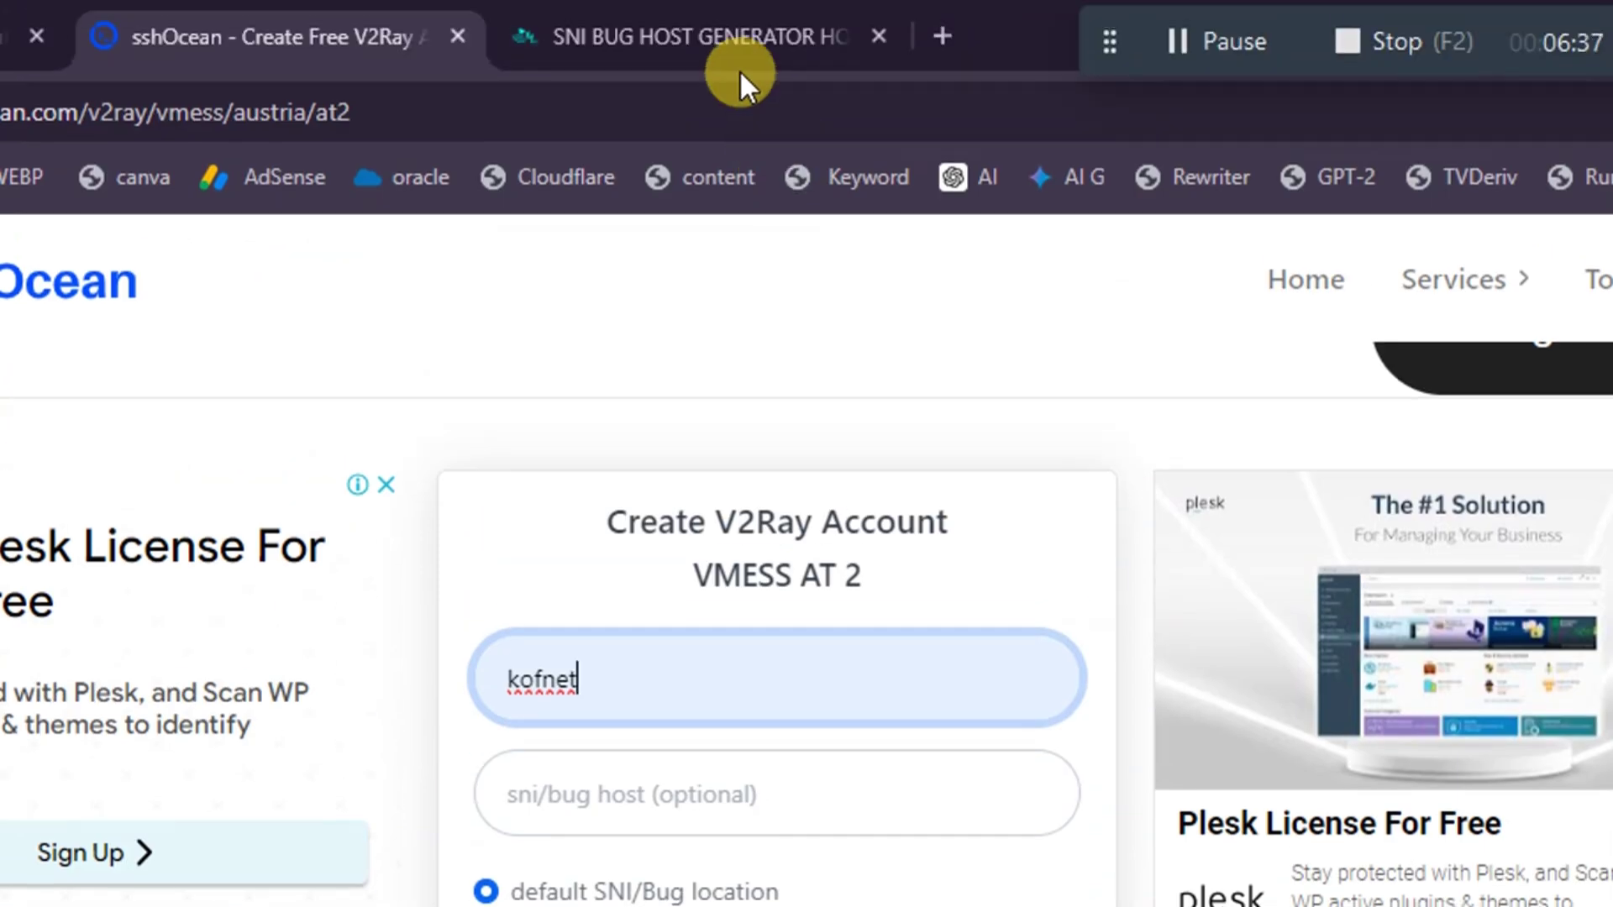
- In the SNI Bug Host Generator, choose South Africa and generate the bug hosts
{"action": "left_click", "coordinate": [744, 43]}
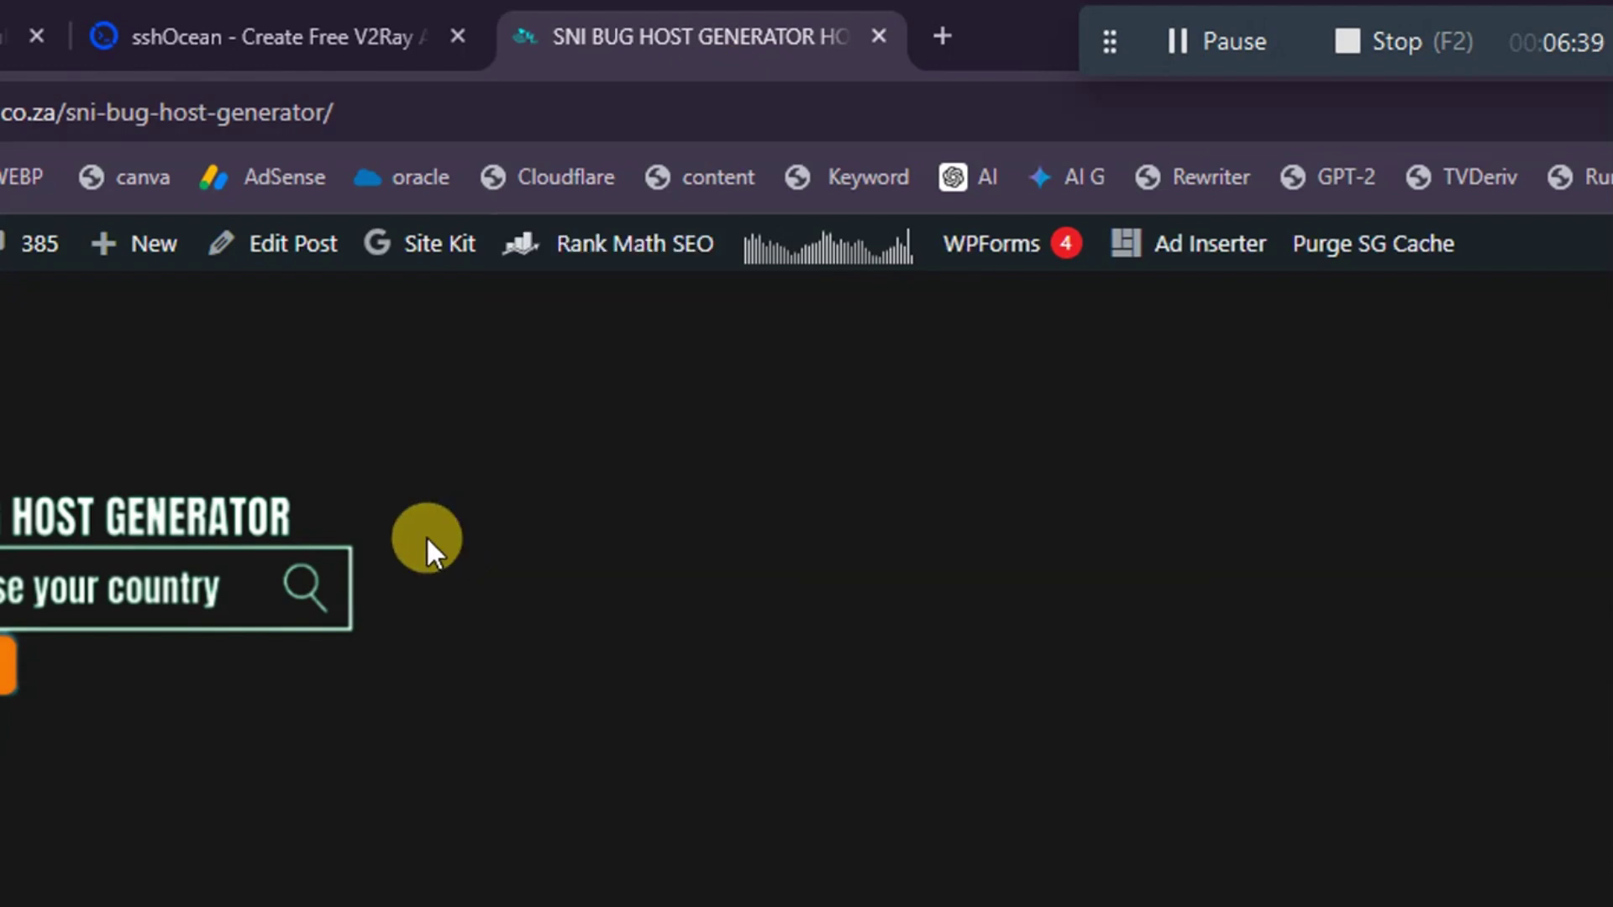
{"action": "scroll", "coordinate": [219, 592], "scroll_direction": "down", "scroll_amount": 2}
{"action": "scroll", "coordinate": [242, 591], "scroll_direction": "down", "scroll_amount": 10}
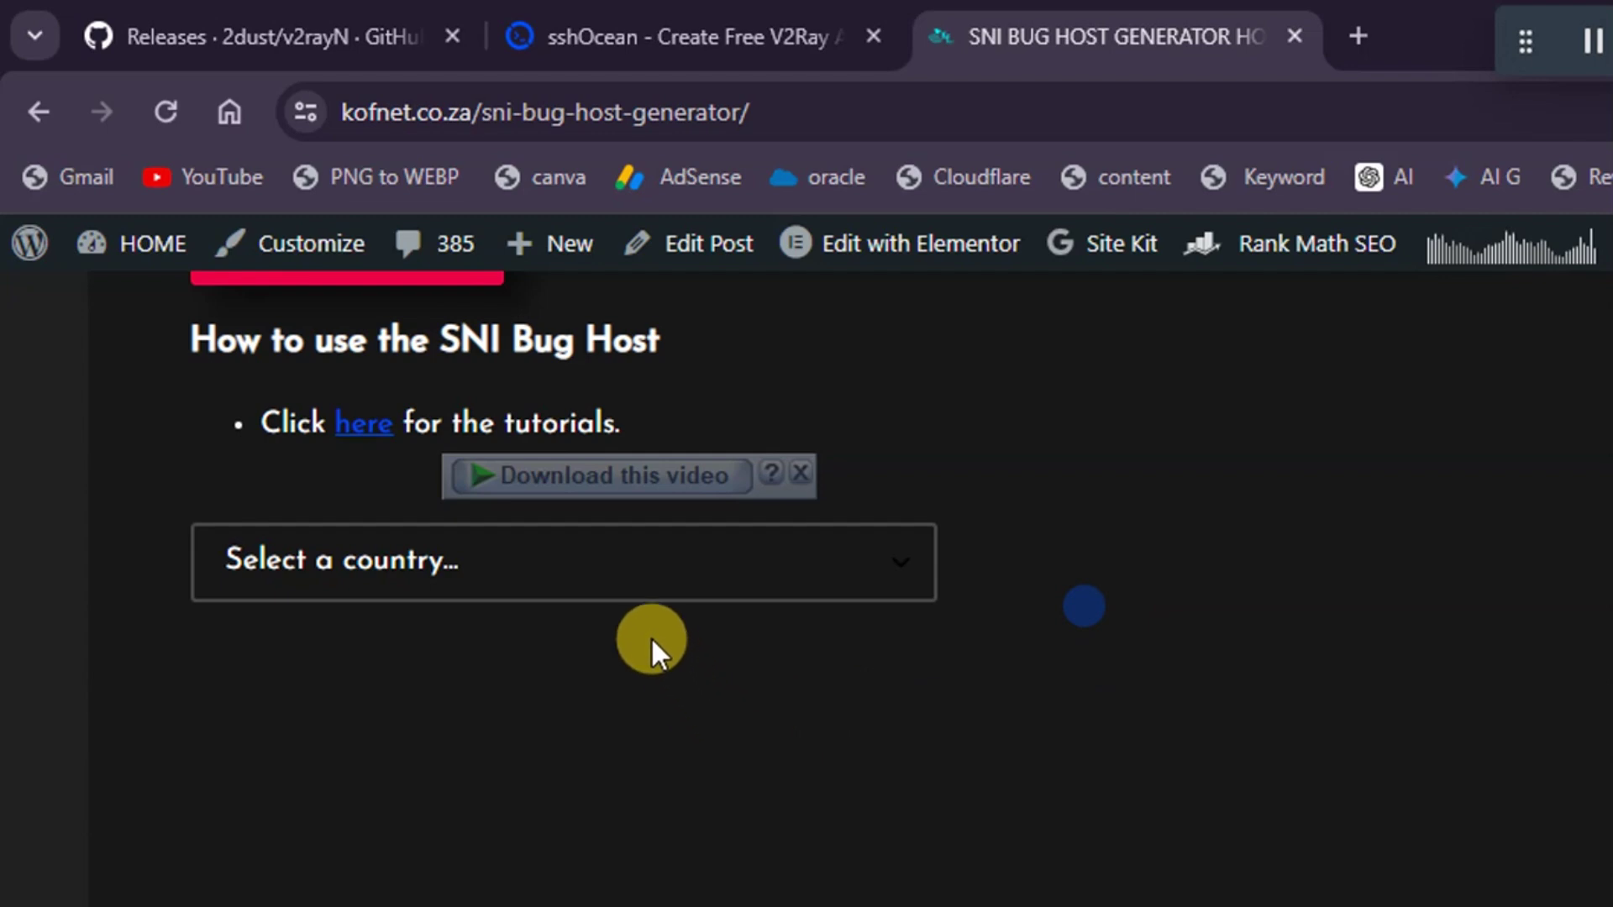
{"action": "left_click", "coordinate": [632, 581]}
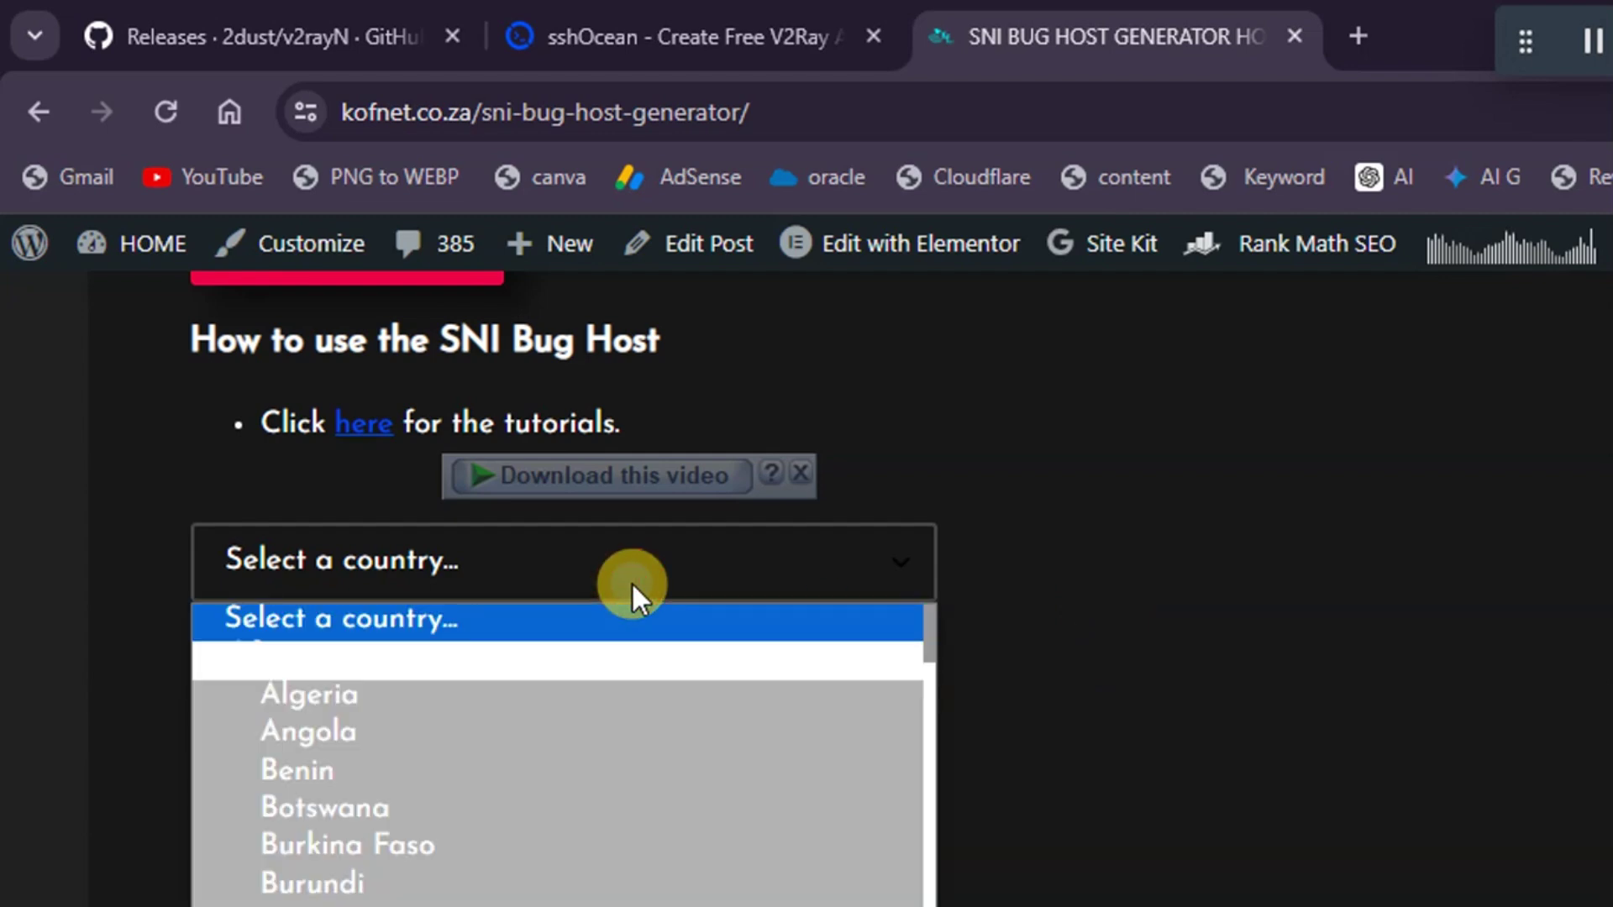
{"action": "type", "text": "sou"}
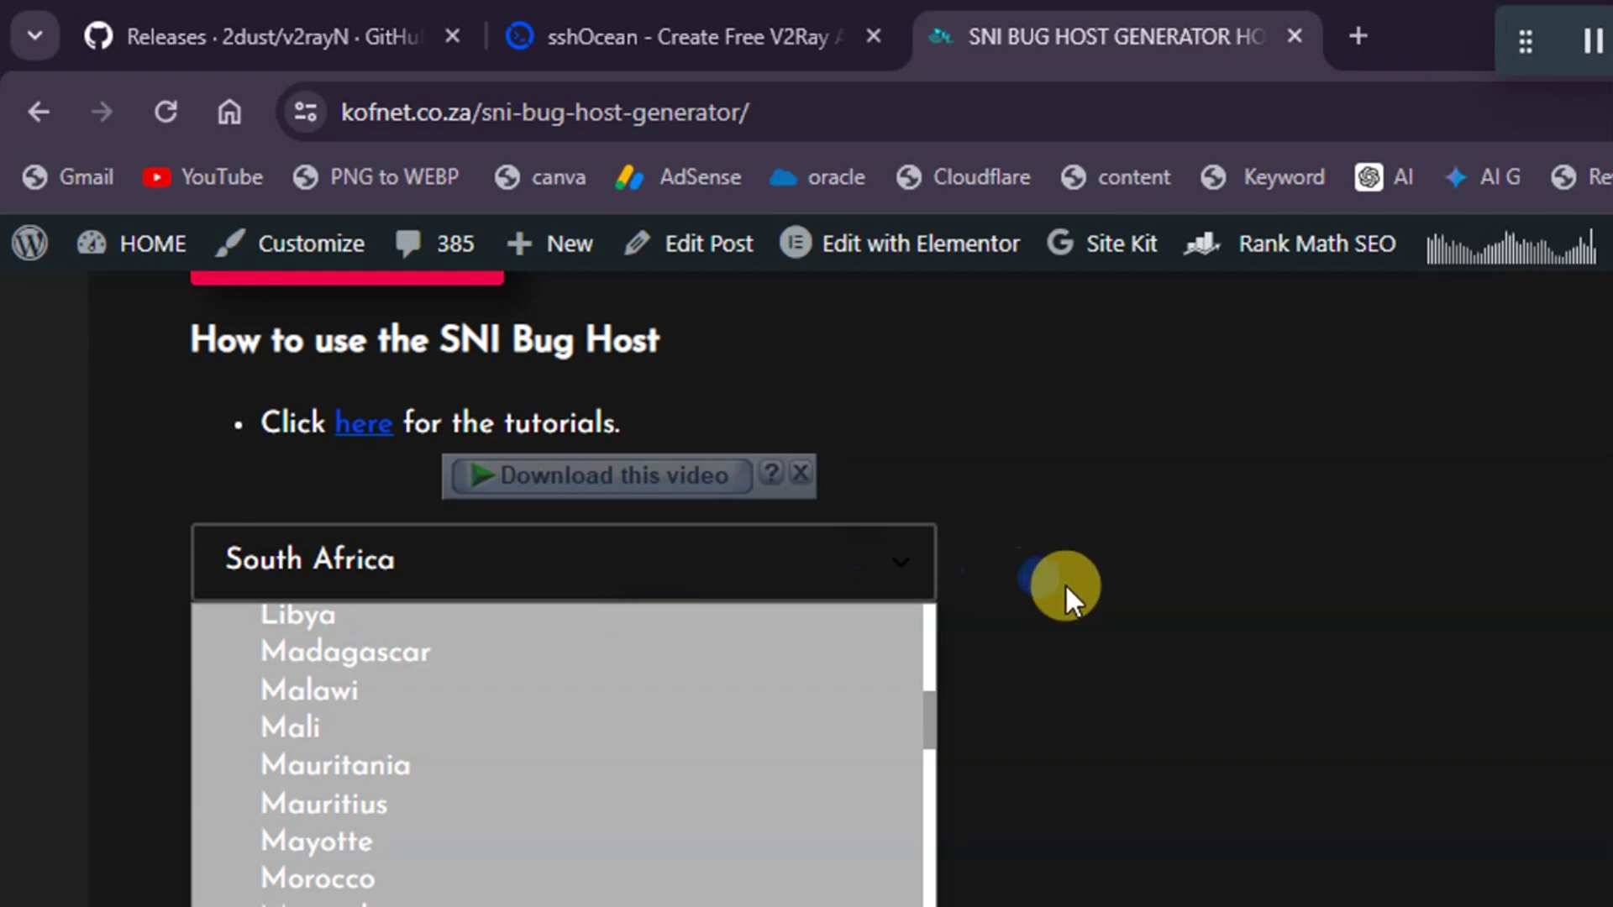
{"action": "left_click", "coordinate": [1076, 588]}
{"action": "scroll", "coordinate": [758, 674], "scroll_direction": "down", "scroll_amount": 4}
{"action": "scroll", "coordinate": [758, 674], "scroll_direction": "down", "scroll_amount": 1}
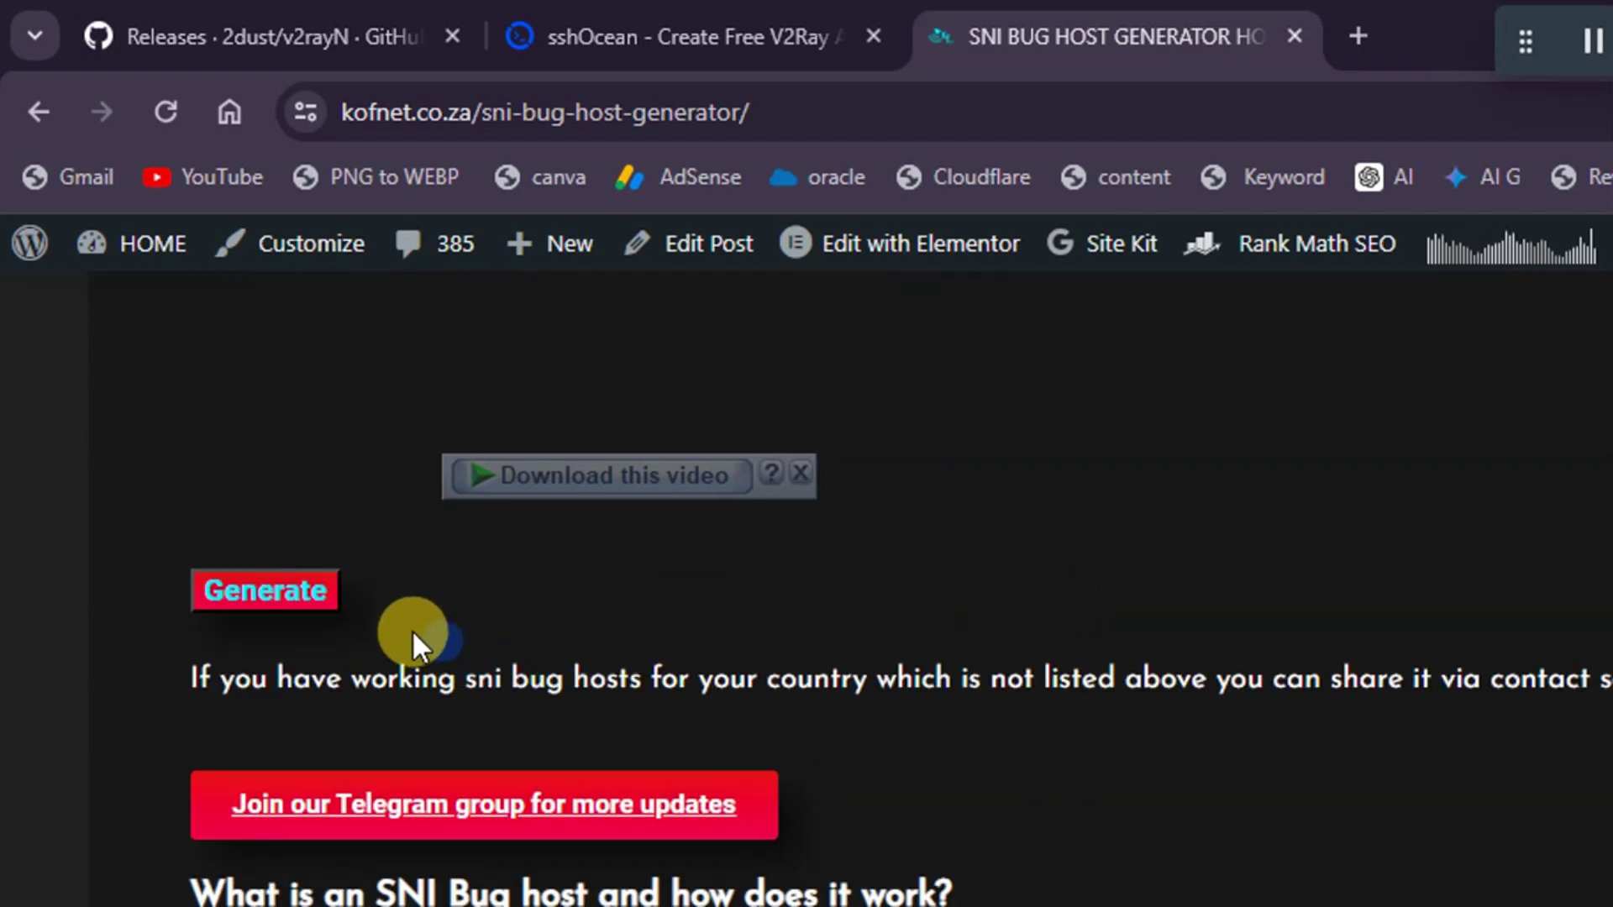
{"action": "left_click", "coordinate": [295, 588]}
- Copy the onlinecms.mtn.co.za hostname and go back to the sshOcean tab
{"action": "scroll", "coordinate": [693, 654], "scroll_direction": "down", "scroll_amount": 3}
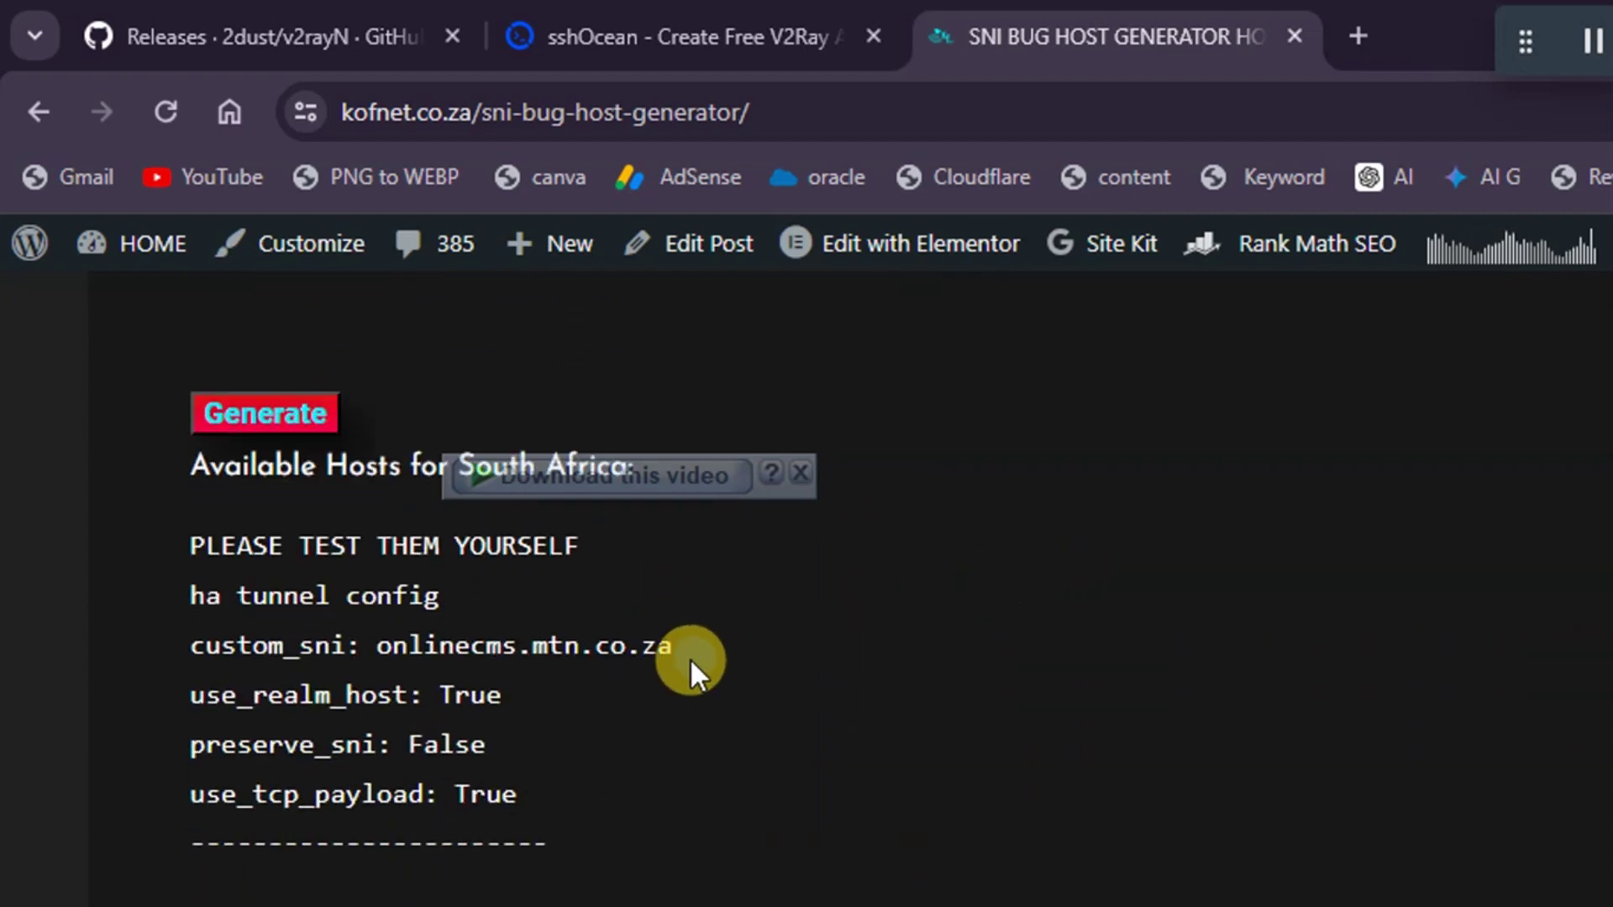
{"action": "left_click_drag", "start_coordinate": [370, 644], "coordinate": [663, 637]}
{"action": "right_click", "coordinate": [783, 635]}
{"action": "left_click", "coordinate": [777, 682]}
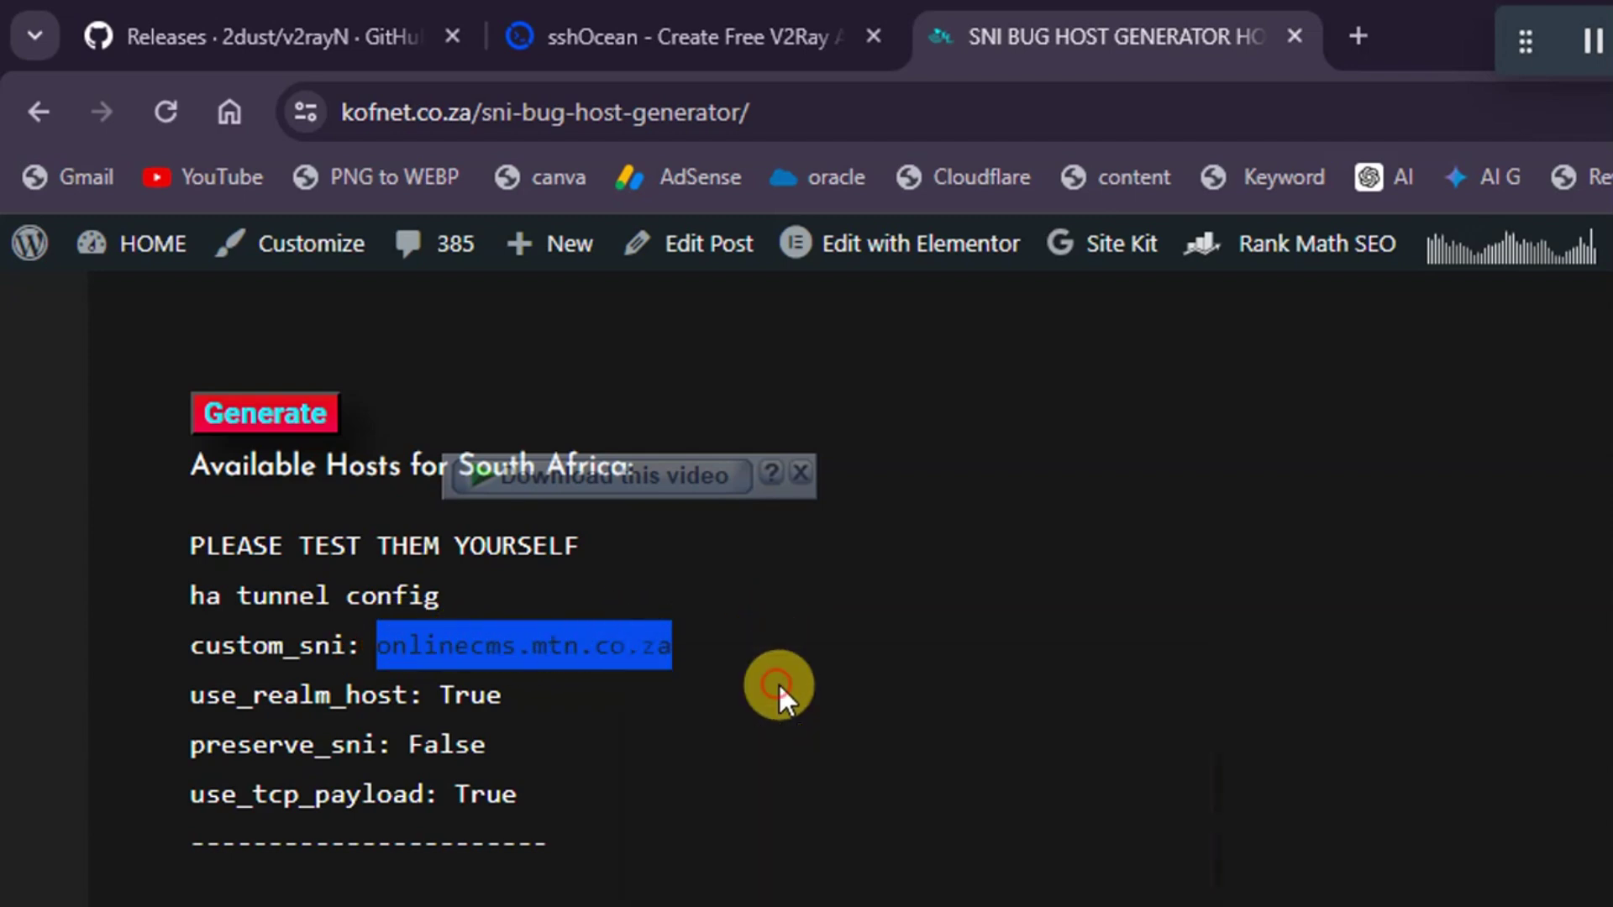
{"action": "left_click", "coordinate": [735, 15]}
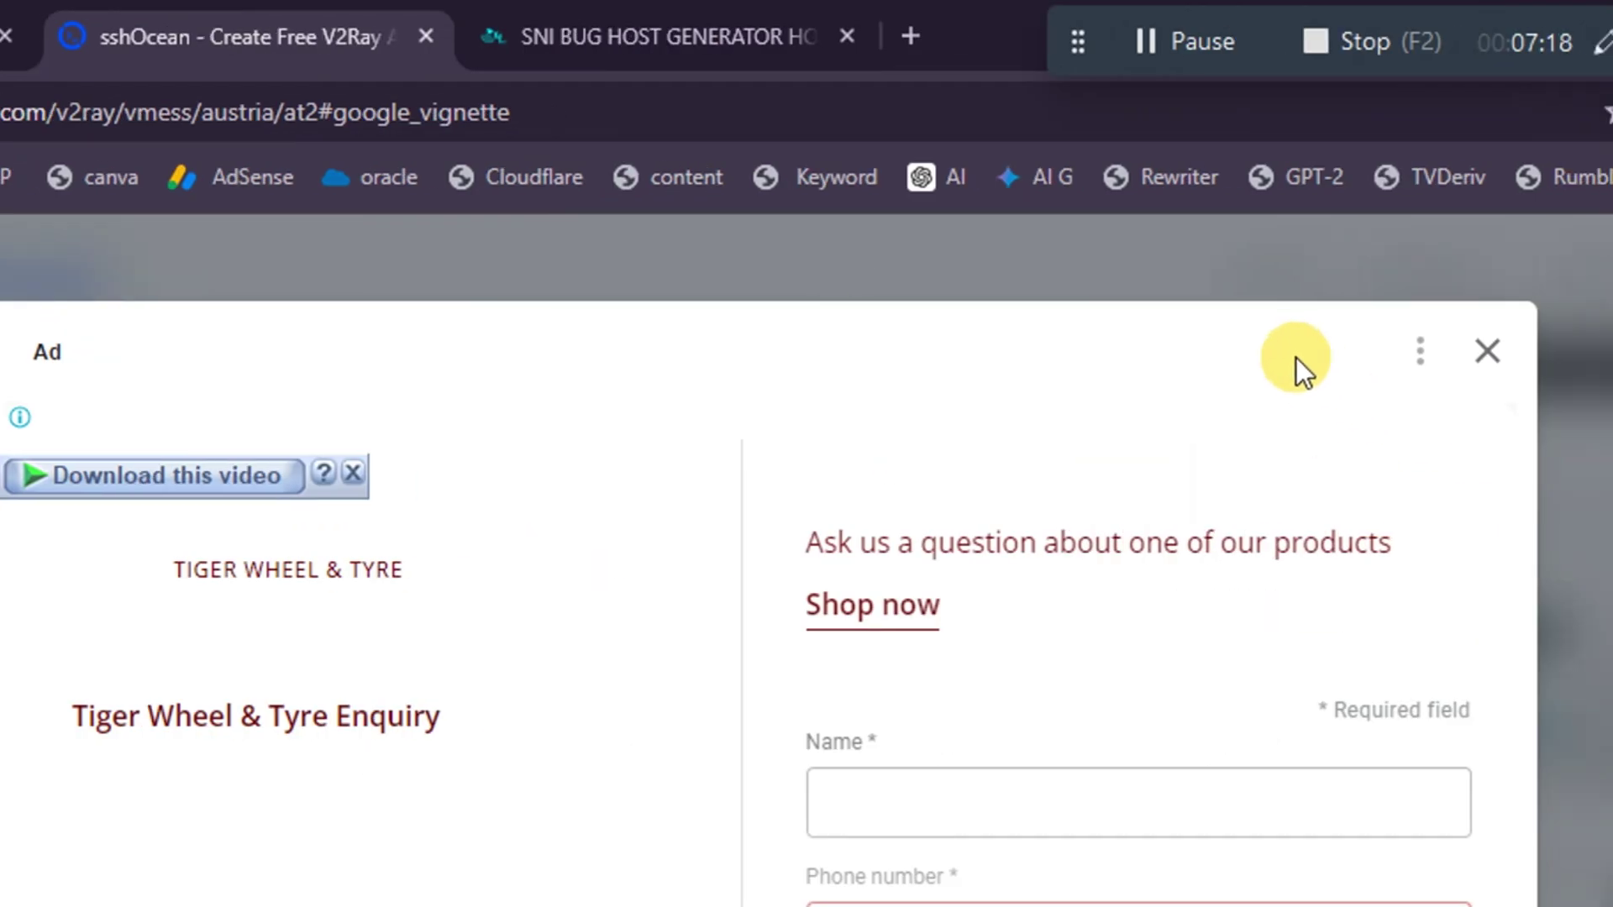
- Paste onlinecms.mtn.co.za as the SNI bug host and choose reverse SNI/Bug as address
{"action": "left_click", "coordinate": [1612, 349]}
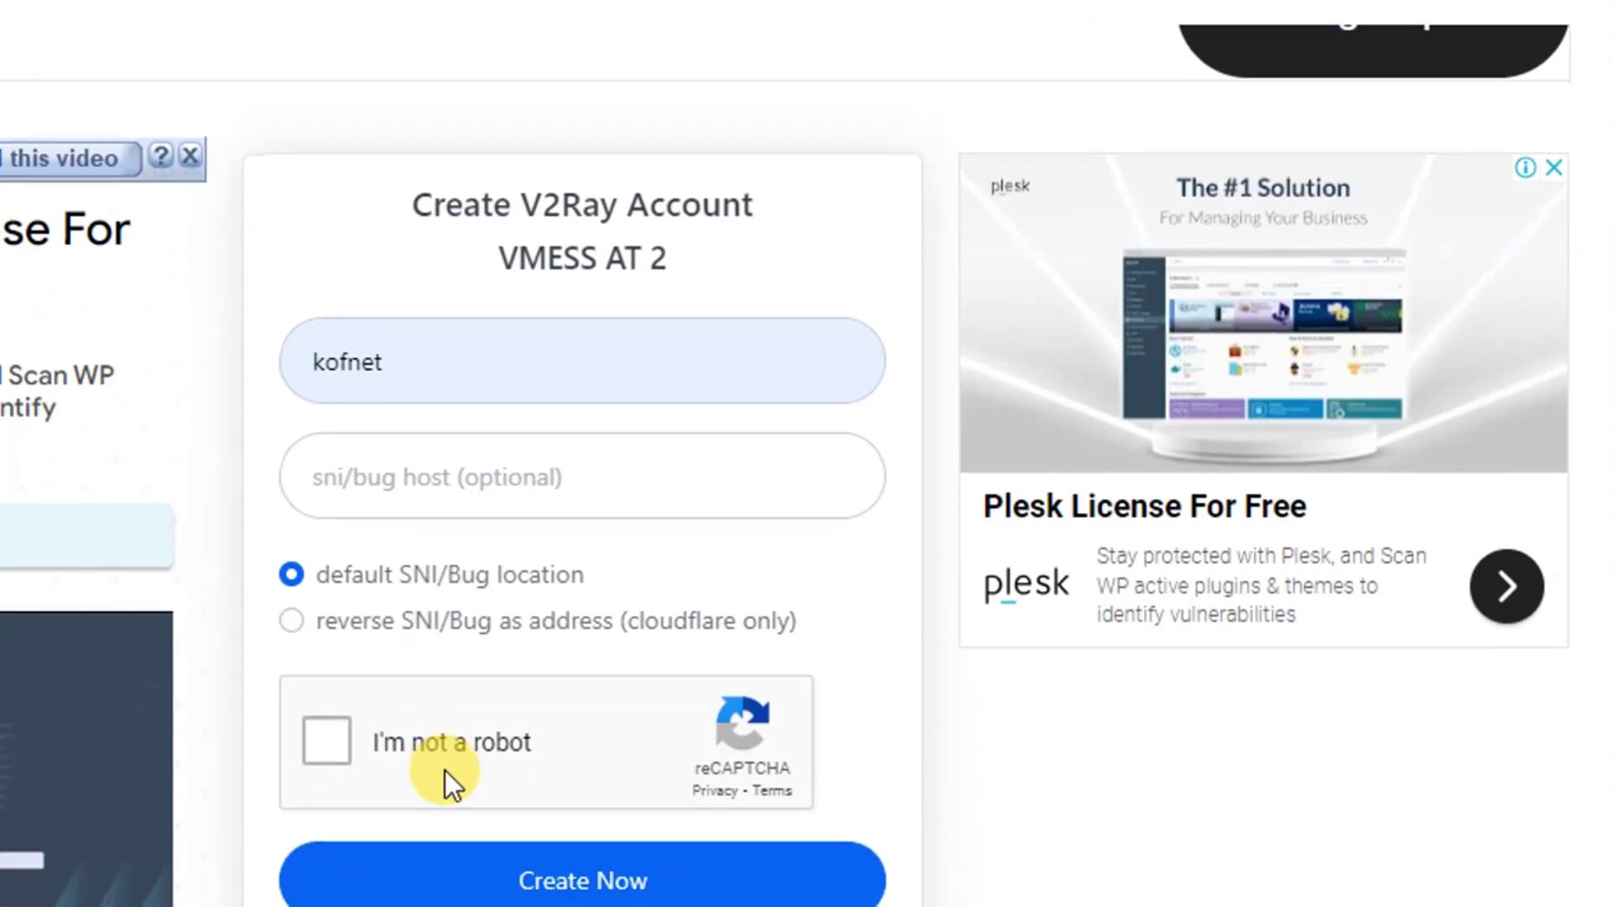
{"action": "left_click", "coordinate": [437, 485]}
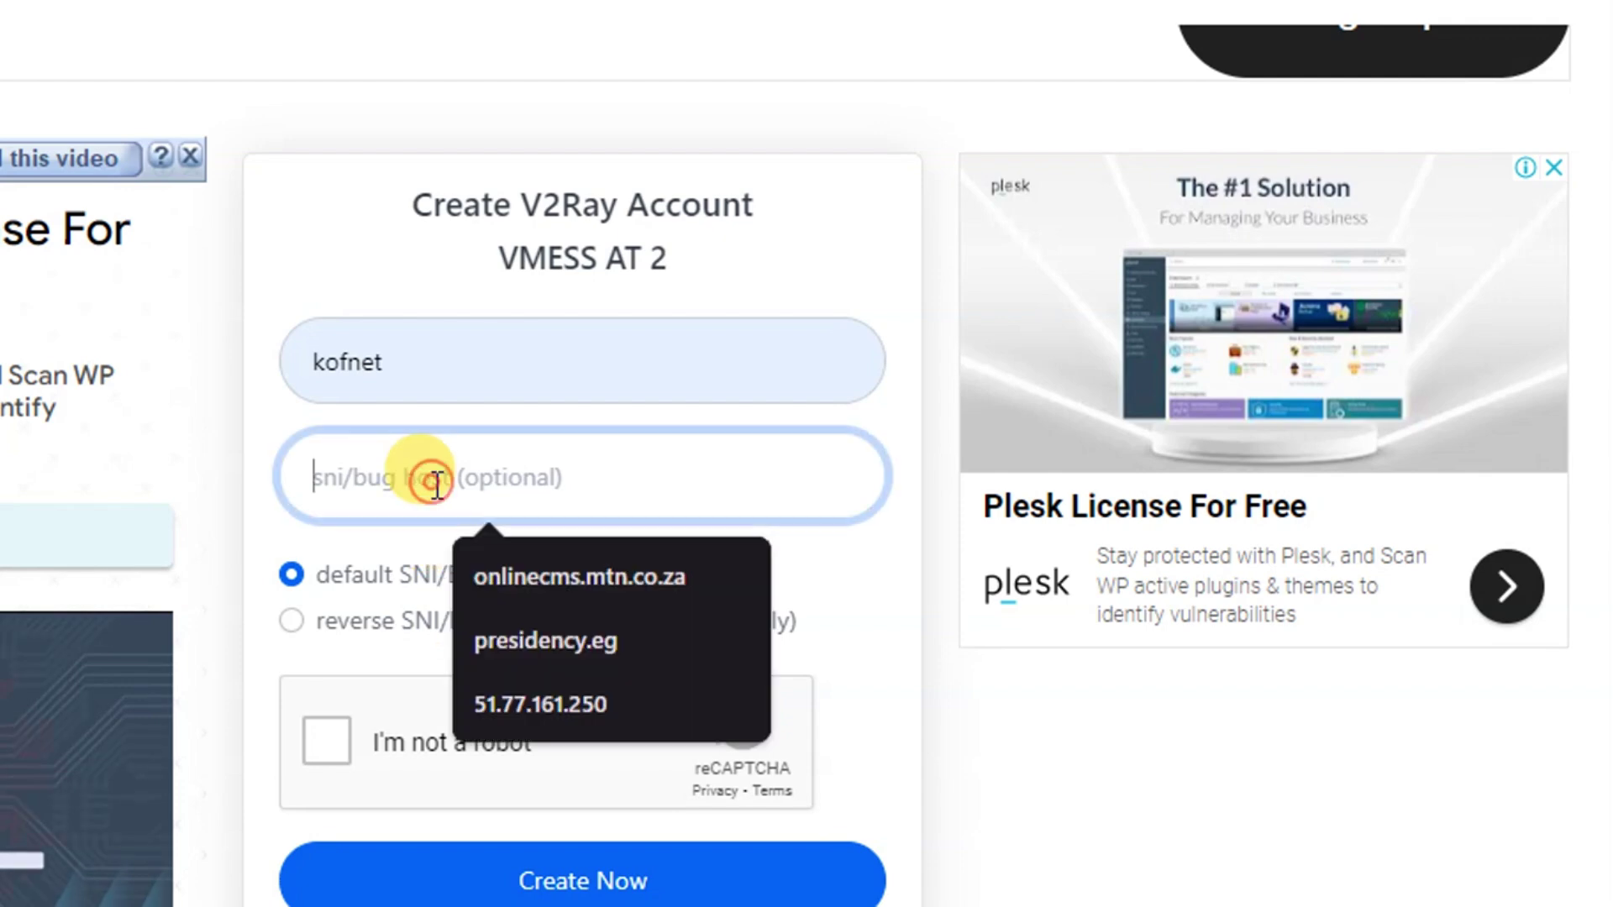
{"action": "right_click", "coordinate": [492, 484]}
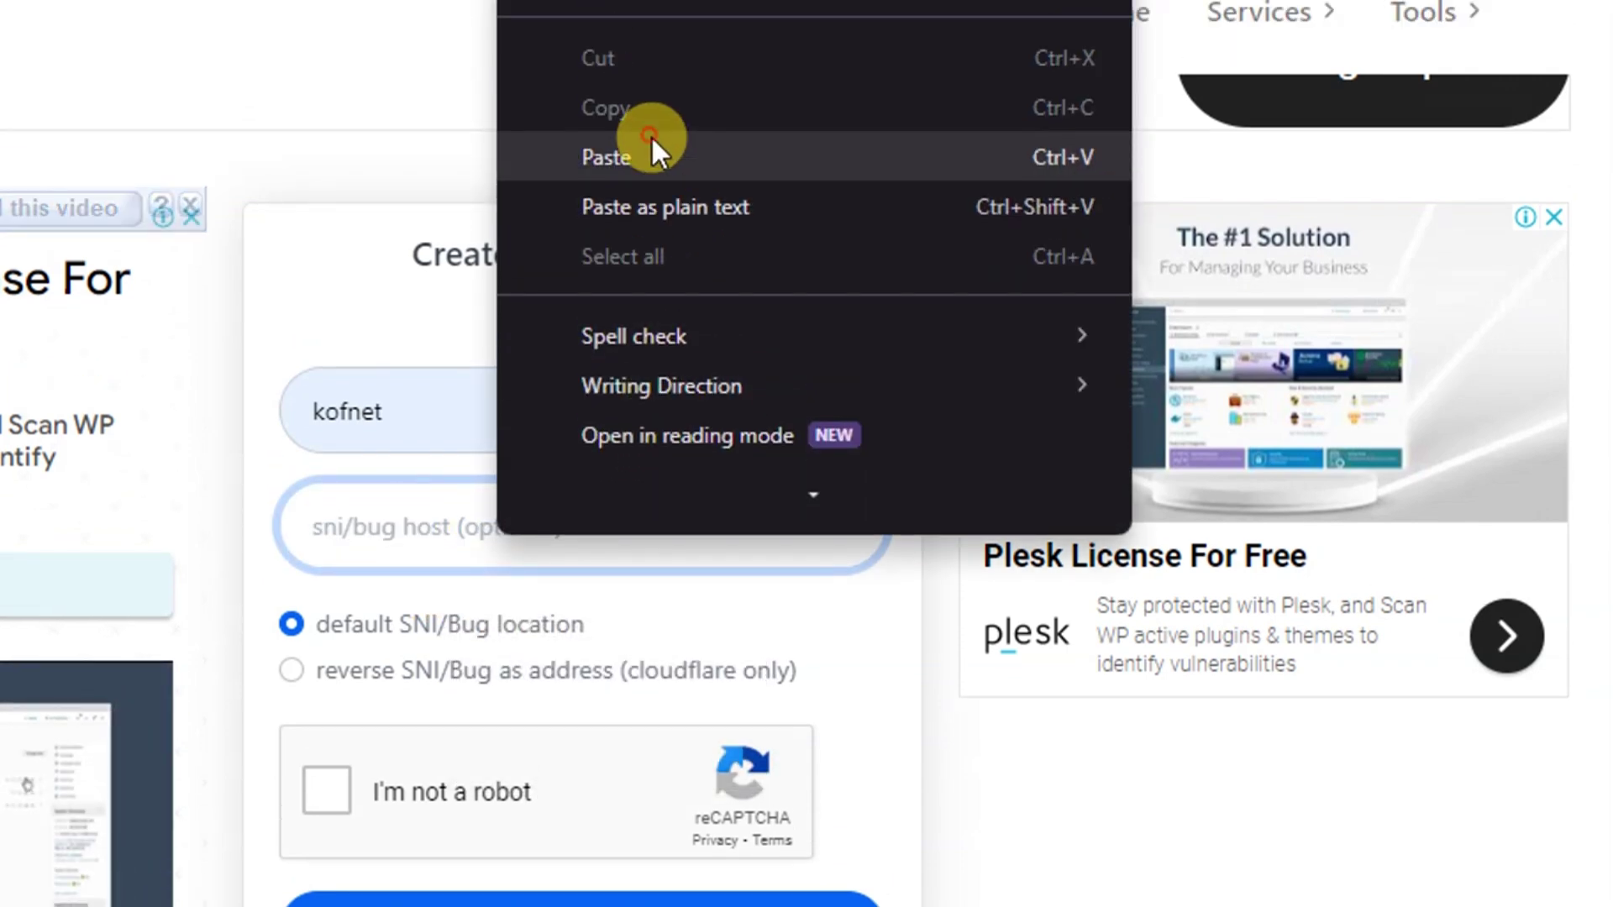
{"action": "left_click", "coordinate": [653, 141]}
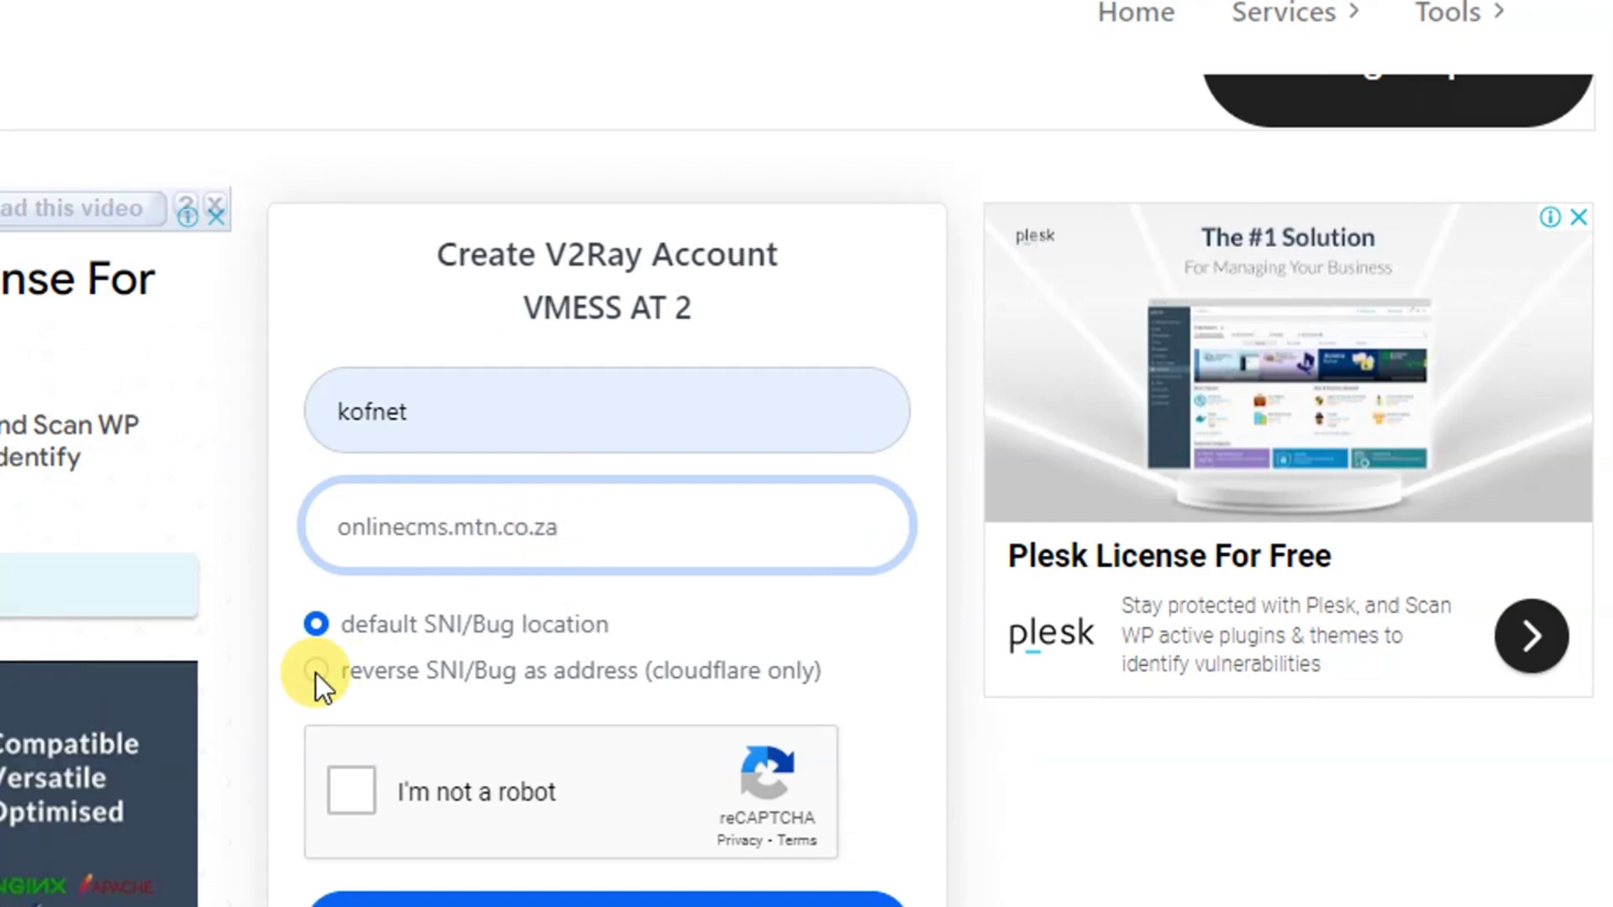
{"action": "left_click", "coordinate": [316, 670]}
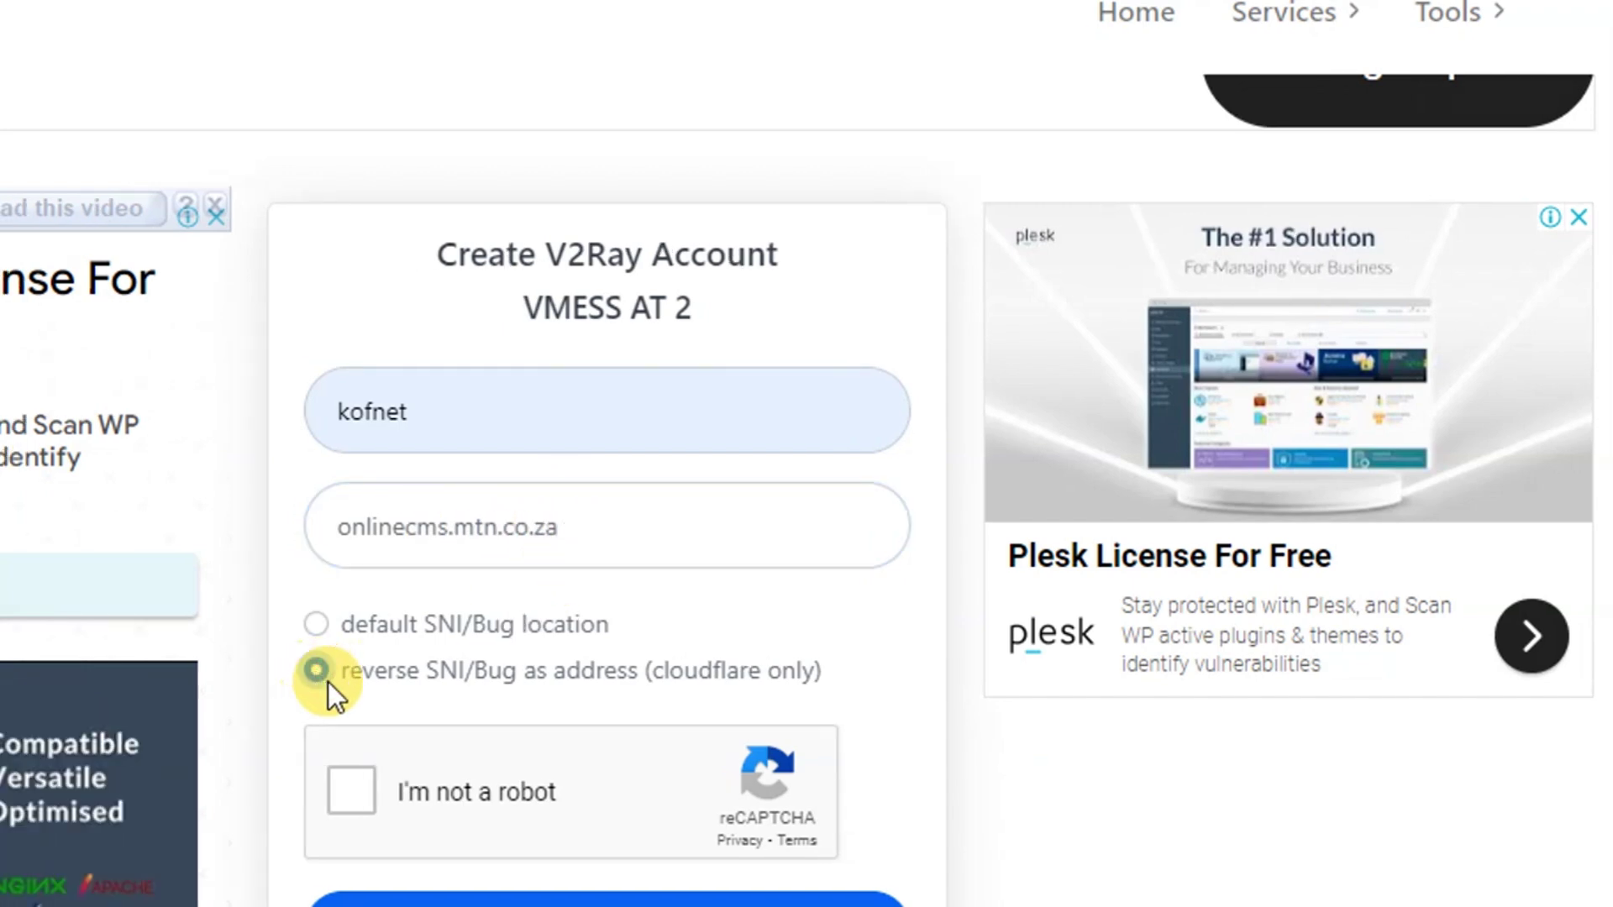
- Tick the 'I'm not a robot' box and click Create Now
{"action": "left_click", "coordinate": [349, 790]}
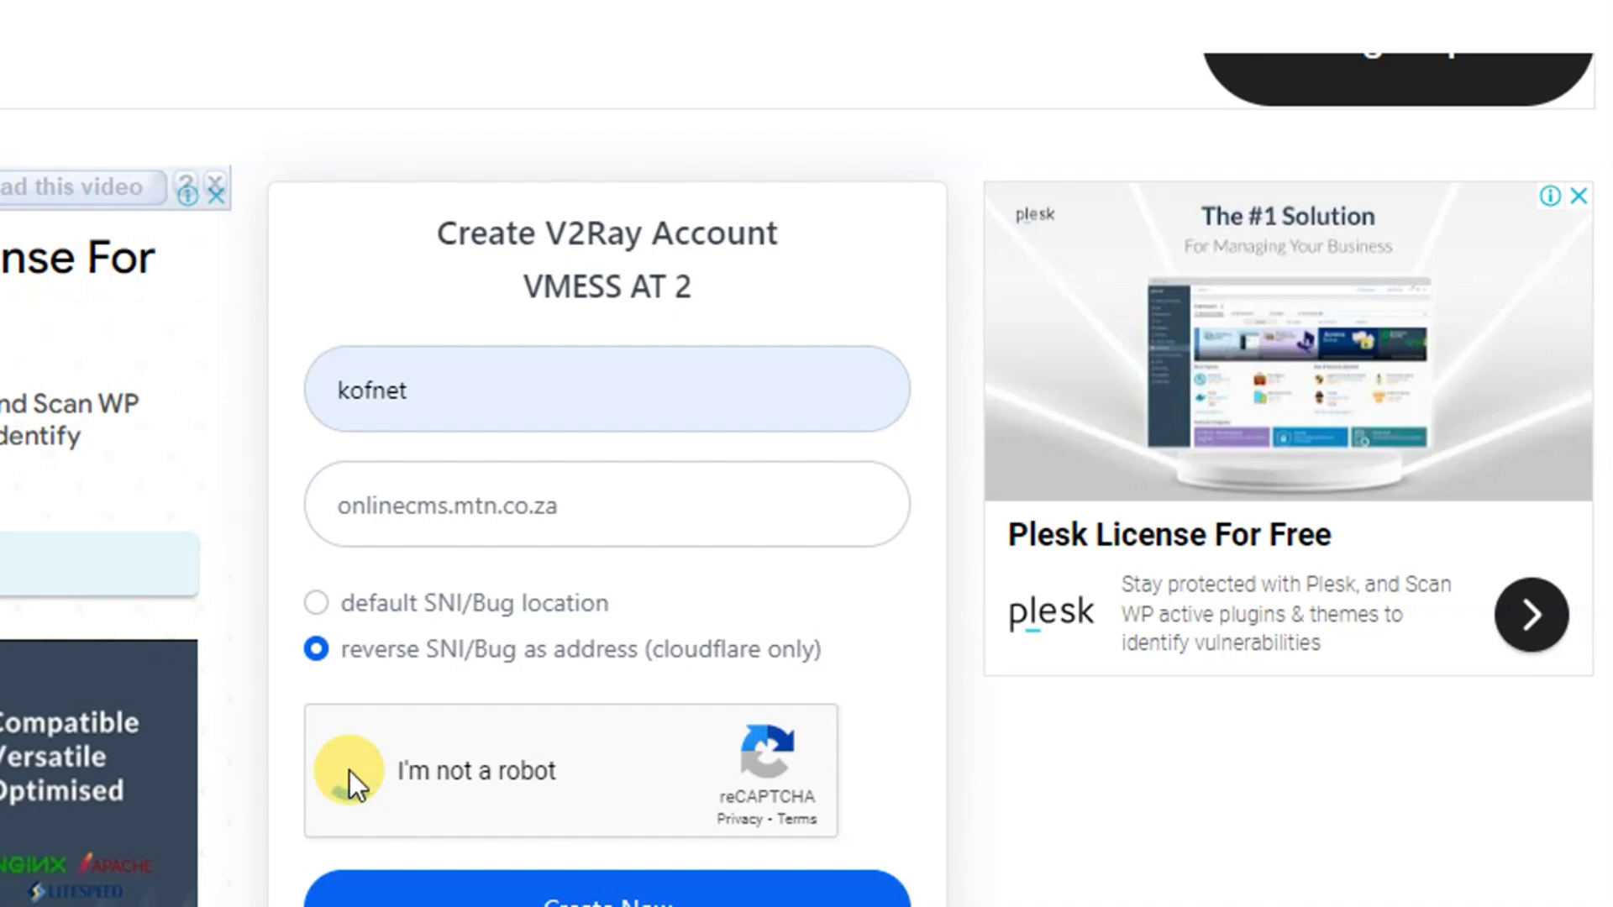
{"action": "scroll", "coordinate": [647, 782], "scroll_direction": "down", "scroll_amount": 2}
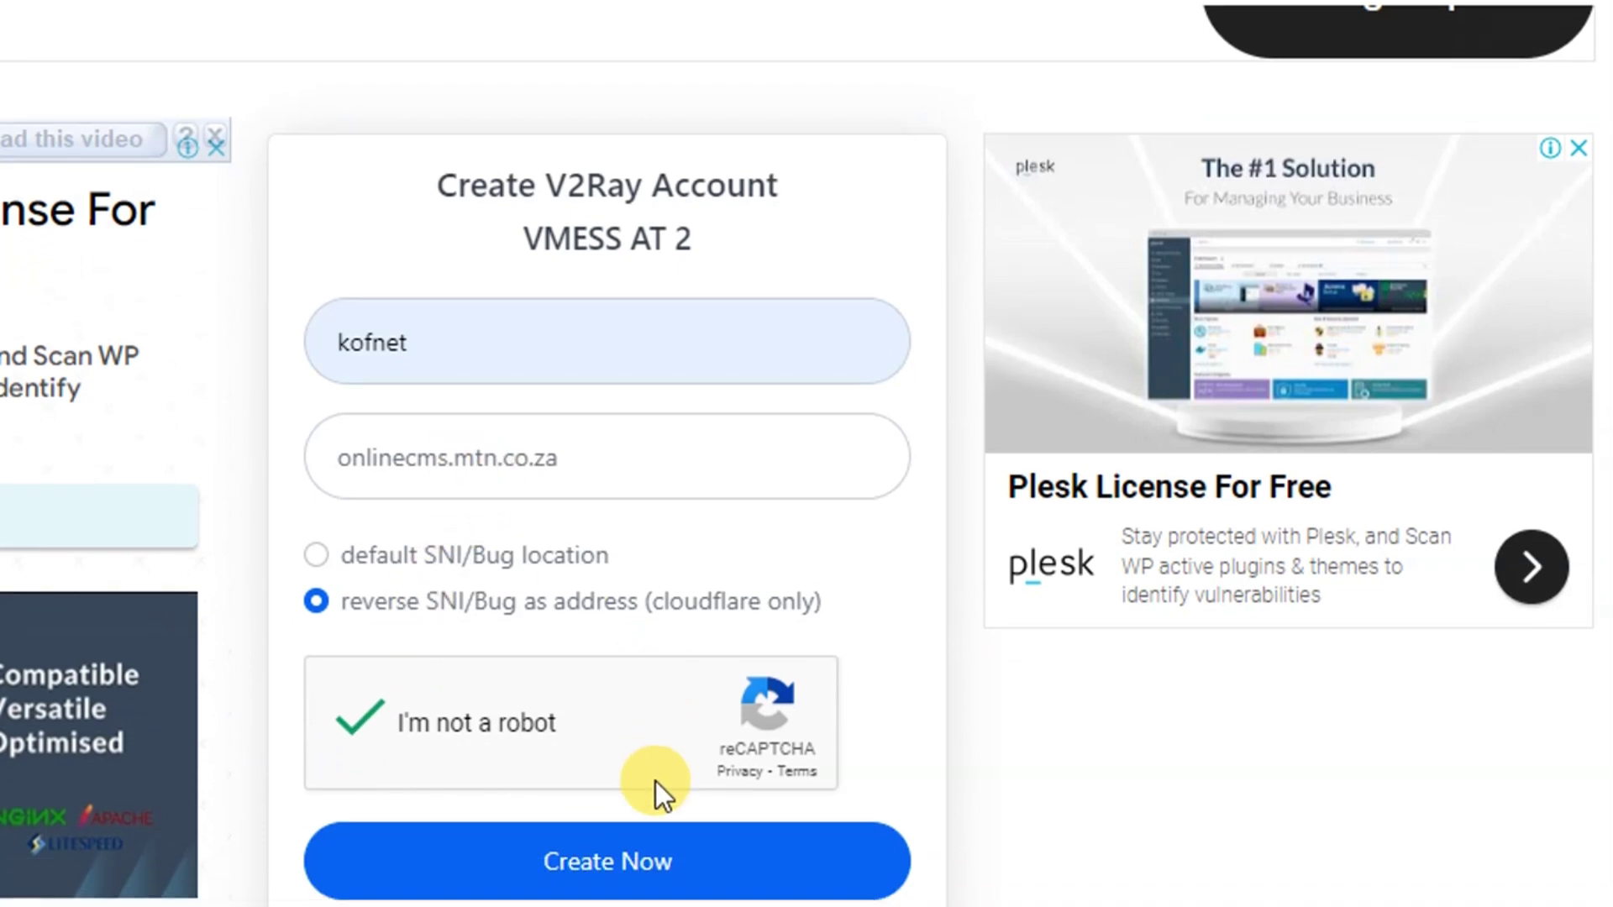
{"action": "left_click", "coordinate": [636, 771]}
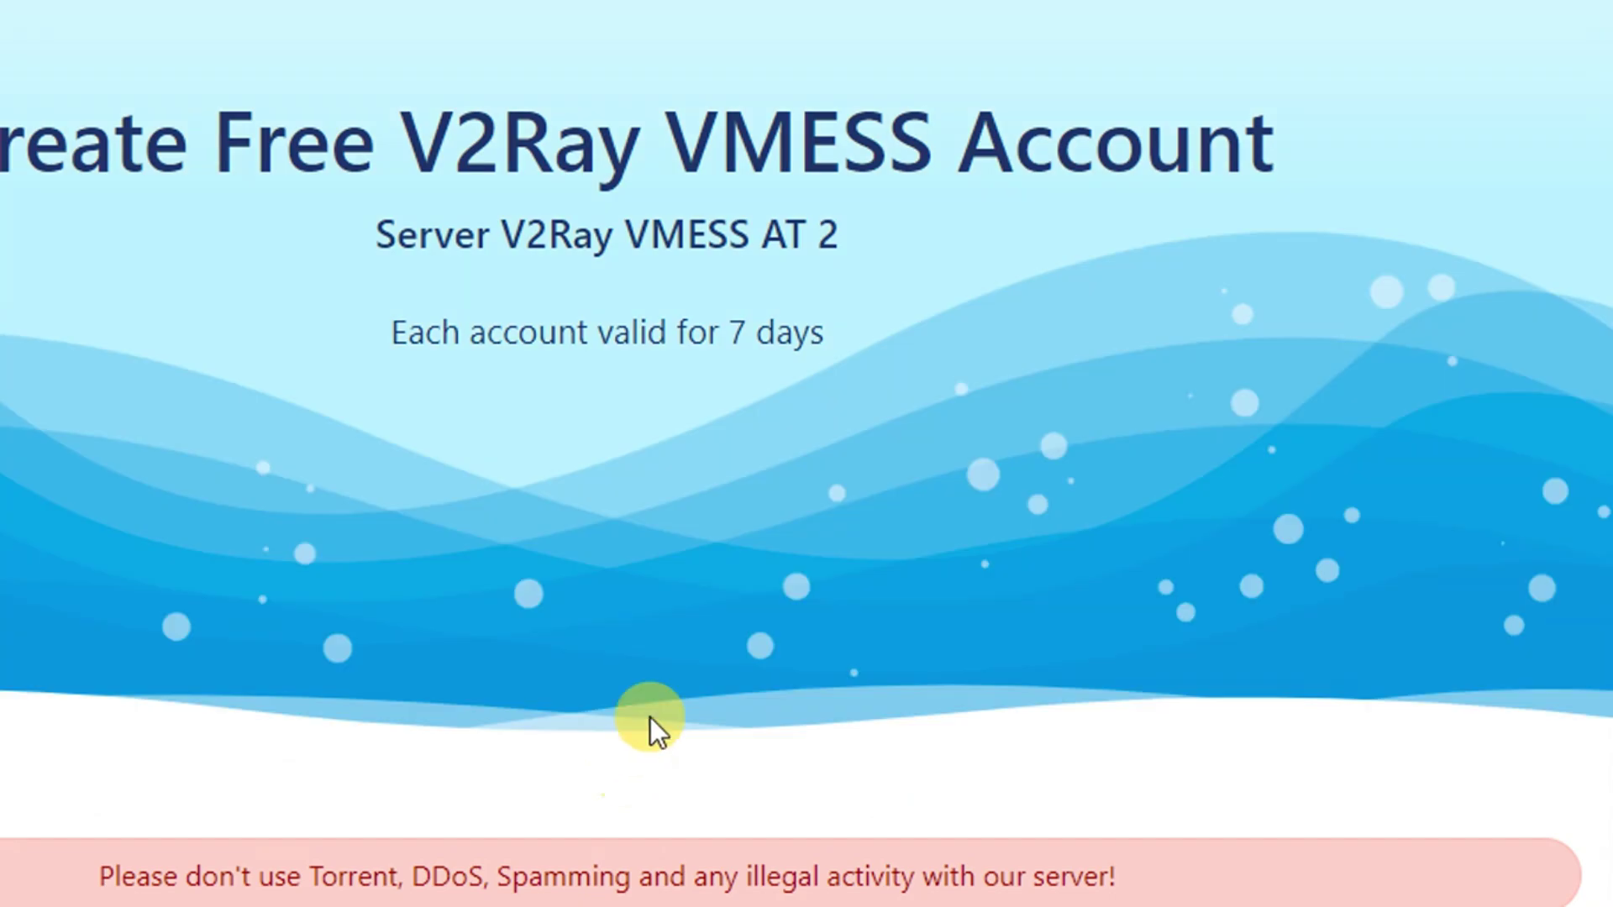
- Copy the WS config of the new VMESS AT 2 account on at2.v2vmess.site
{"action": "scroll", "coordinate": [269, 395], "scroll_direction": "down", "scroll_amount": 20}
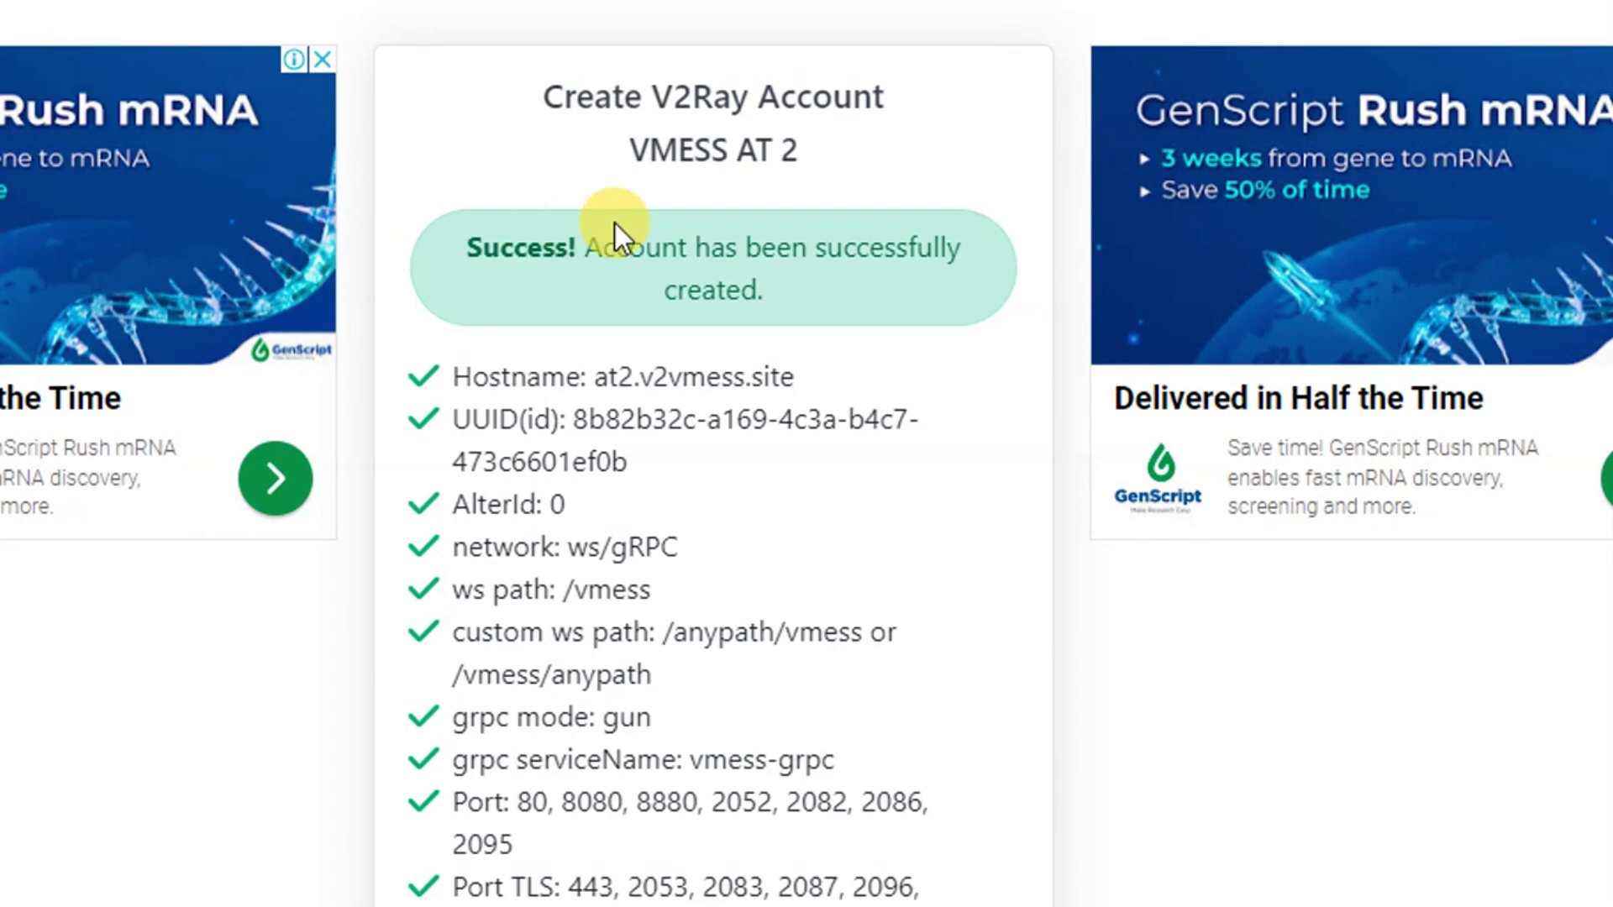
{"action": "scroll", "coordinate": [788, 371], "scroll_direction": "down", "scroll_amount": 5}
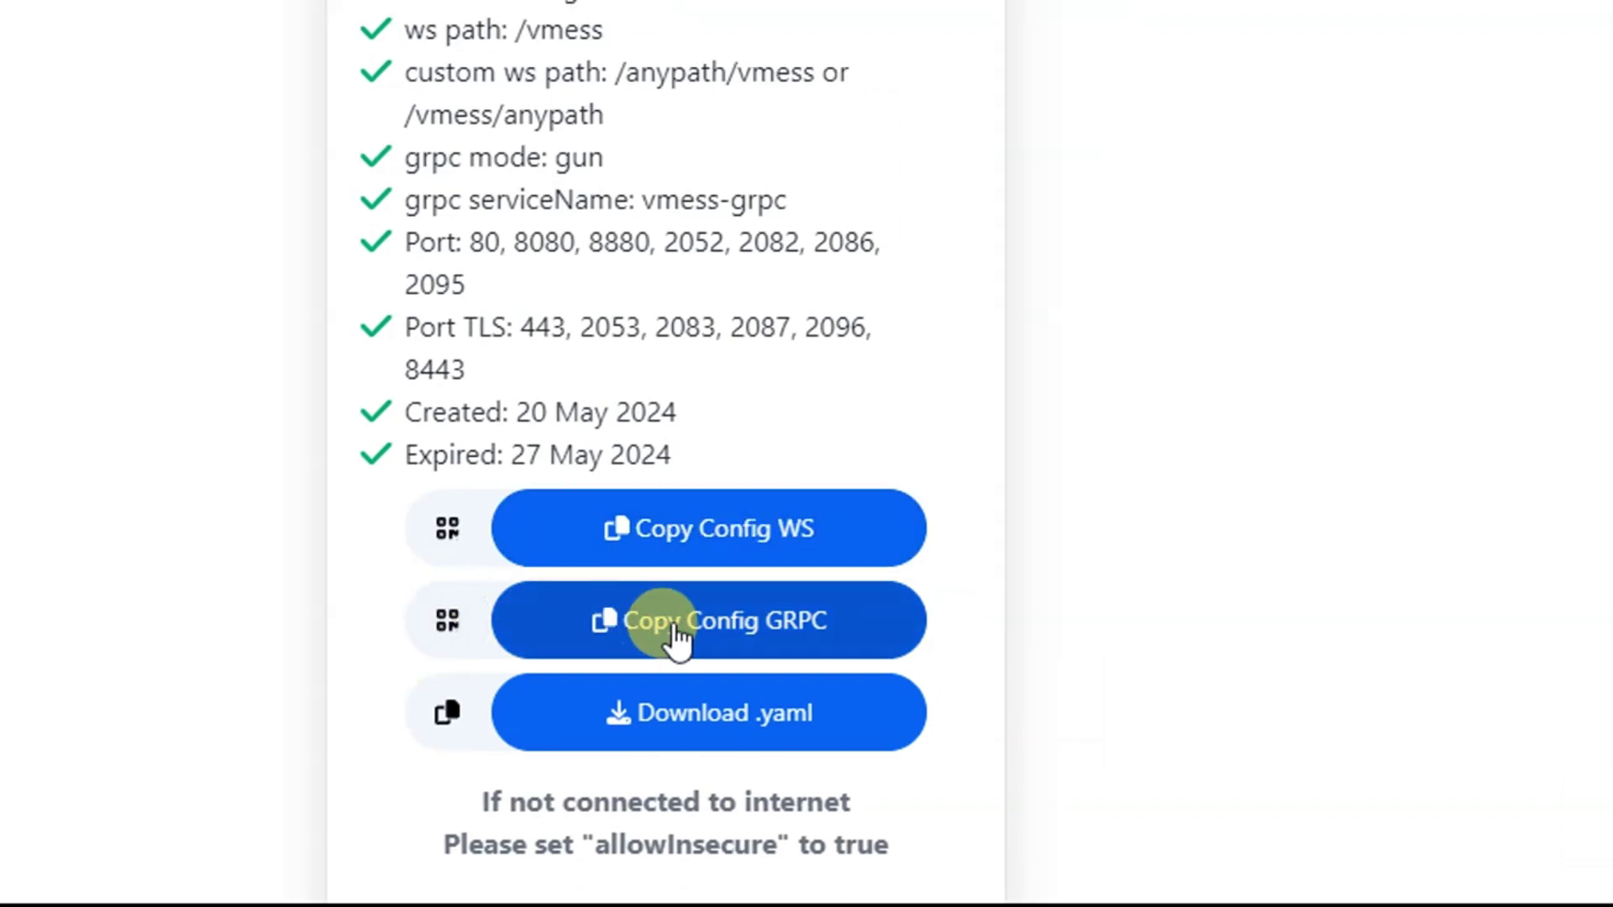
{"action": "left_click", "coordinate": [766, 572]}
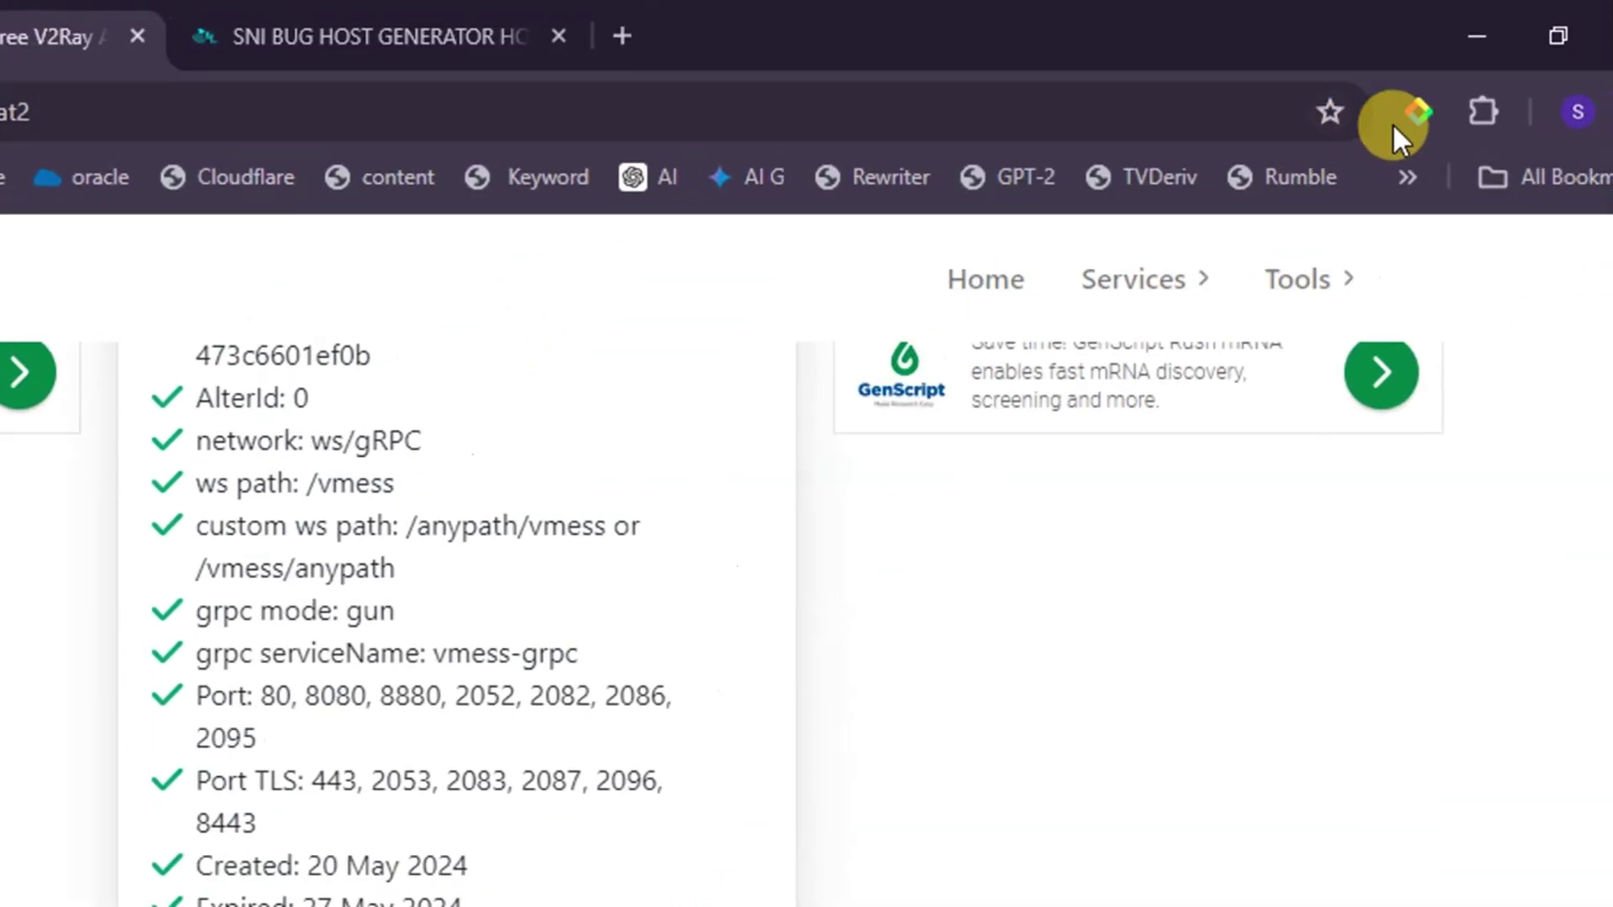
- Import sshocean-kofnet-ws (onlinecms.mtn.co.za, 443, ws, tls) from the clipboard and confirm the geoip download finished
{"action": "left_click", "coordinate": [1405, 33]}
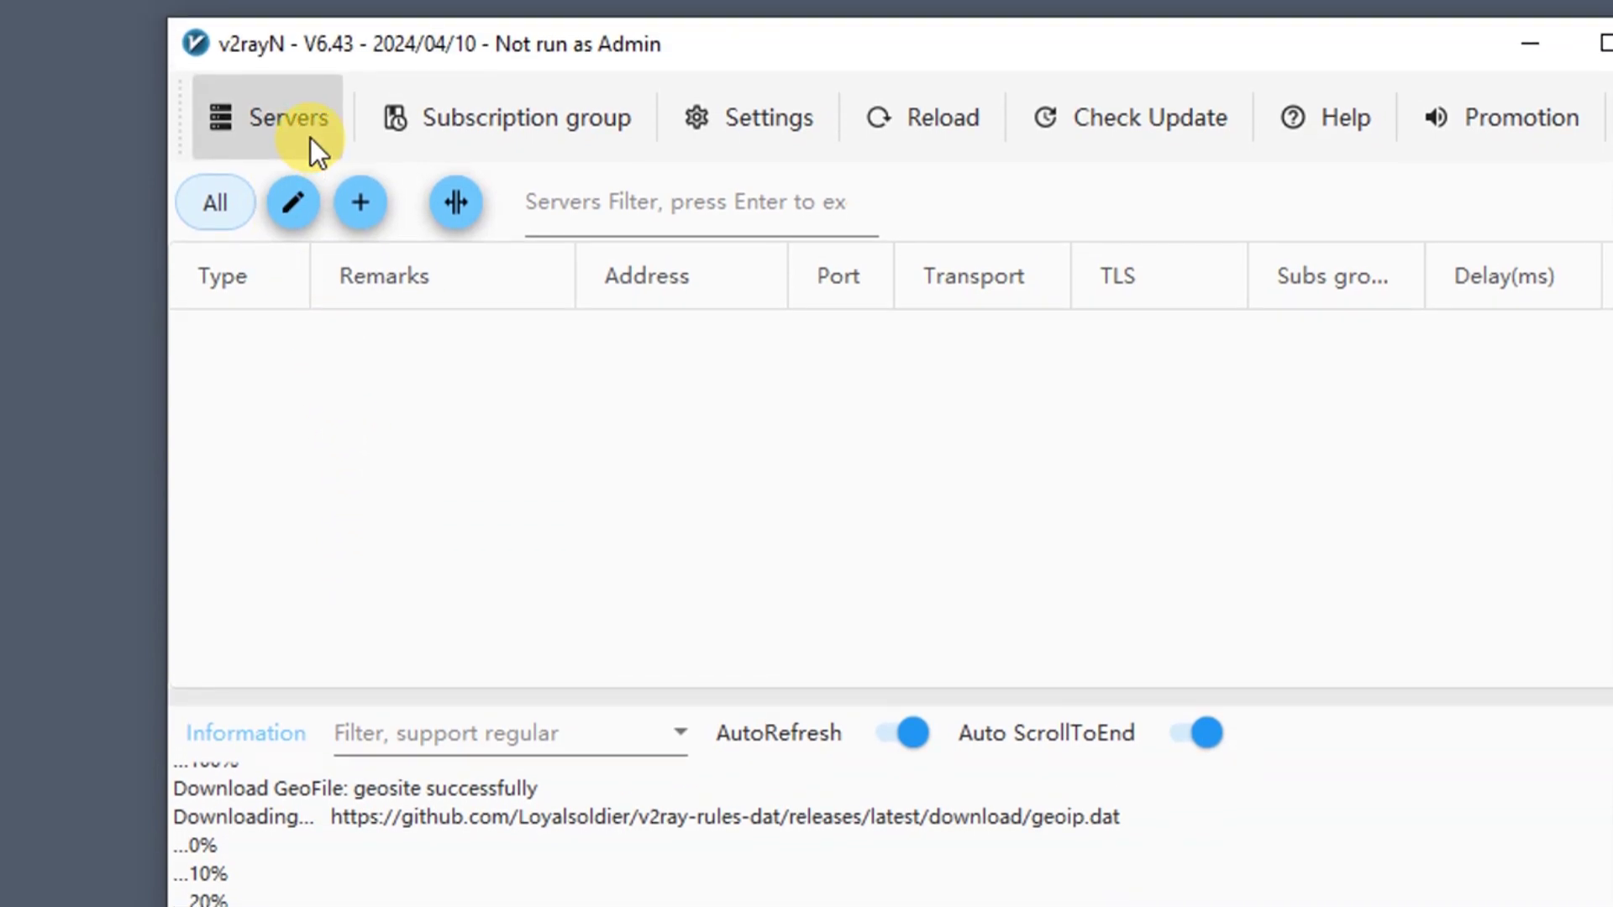
{"action": "left_click", "coordinate": [309, 138]}
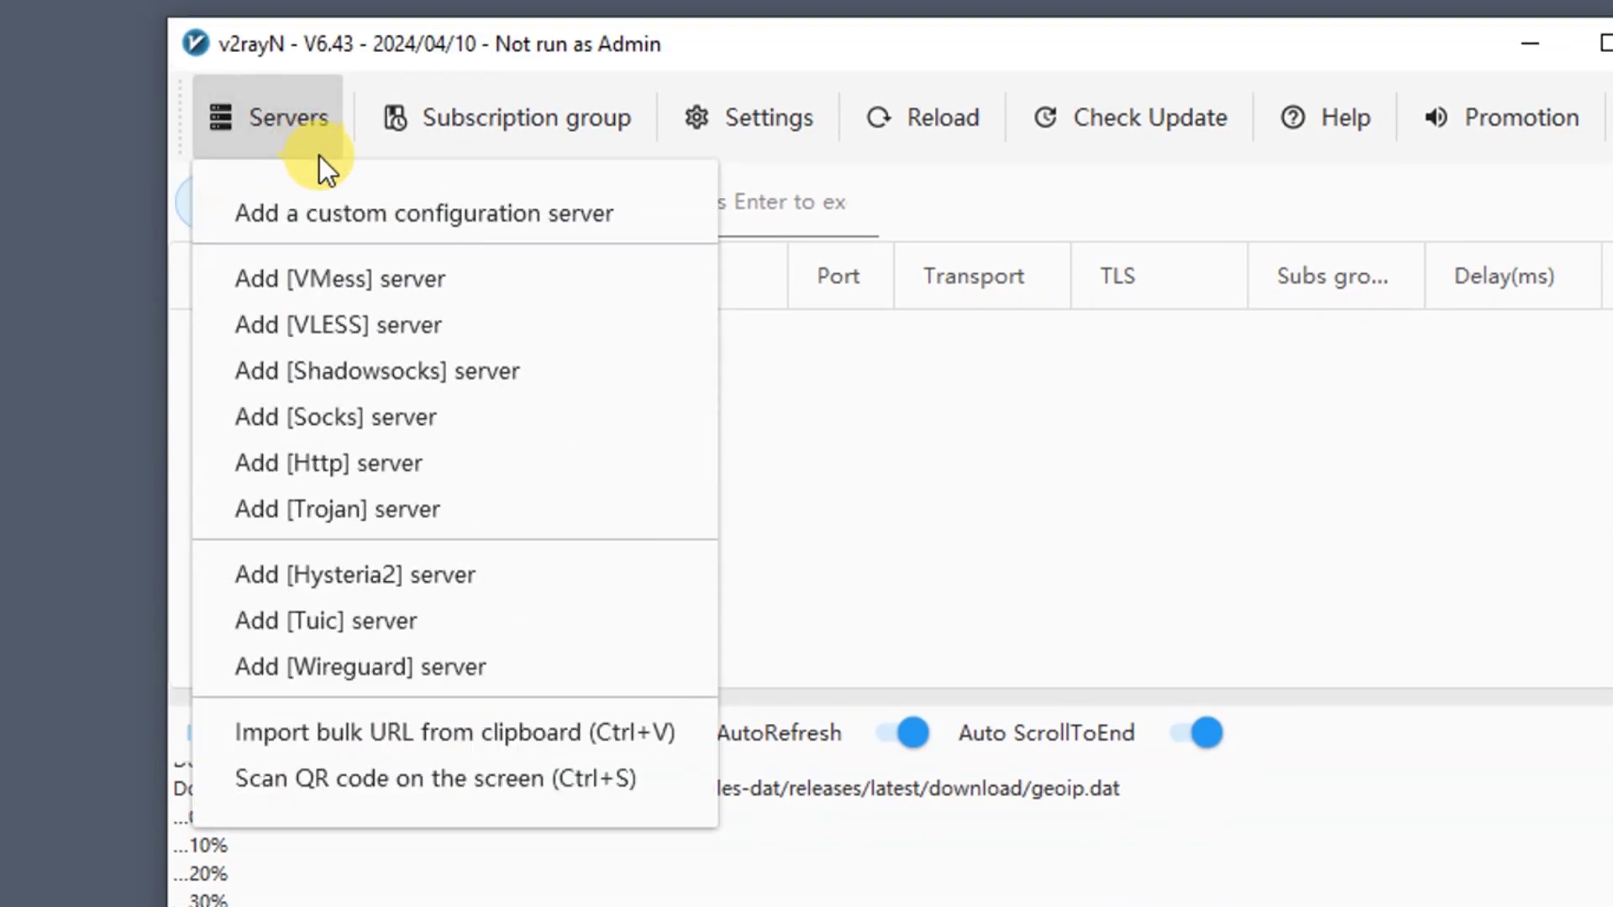
{"action": "left_click", "coordinate": [375, 732]}
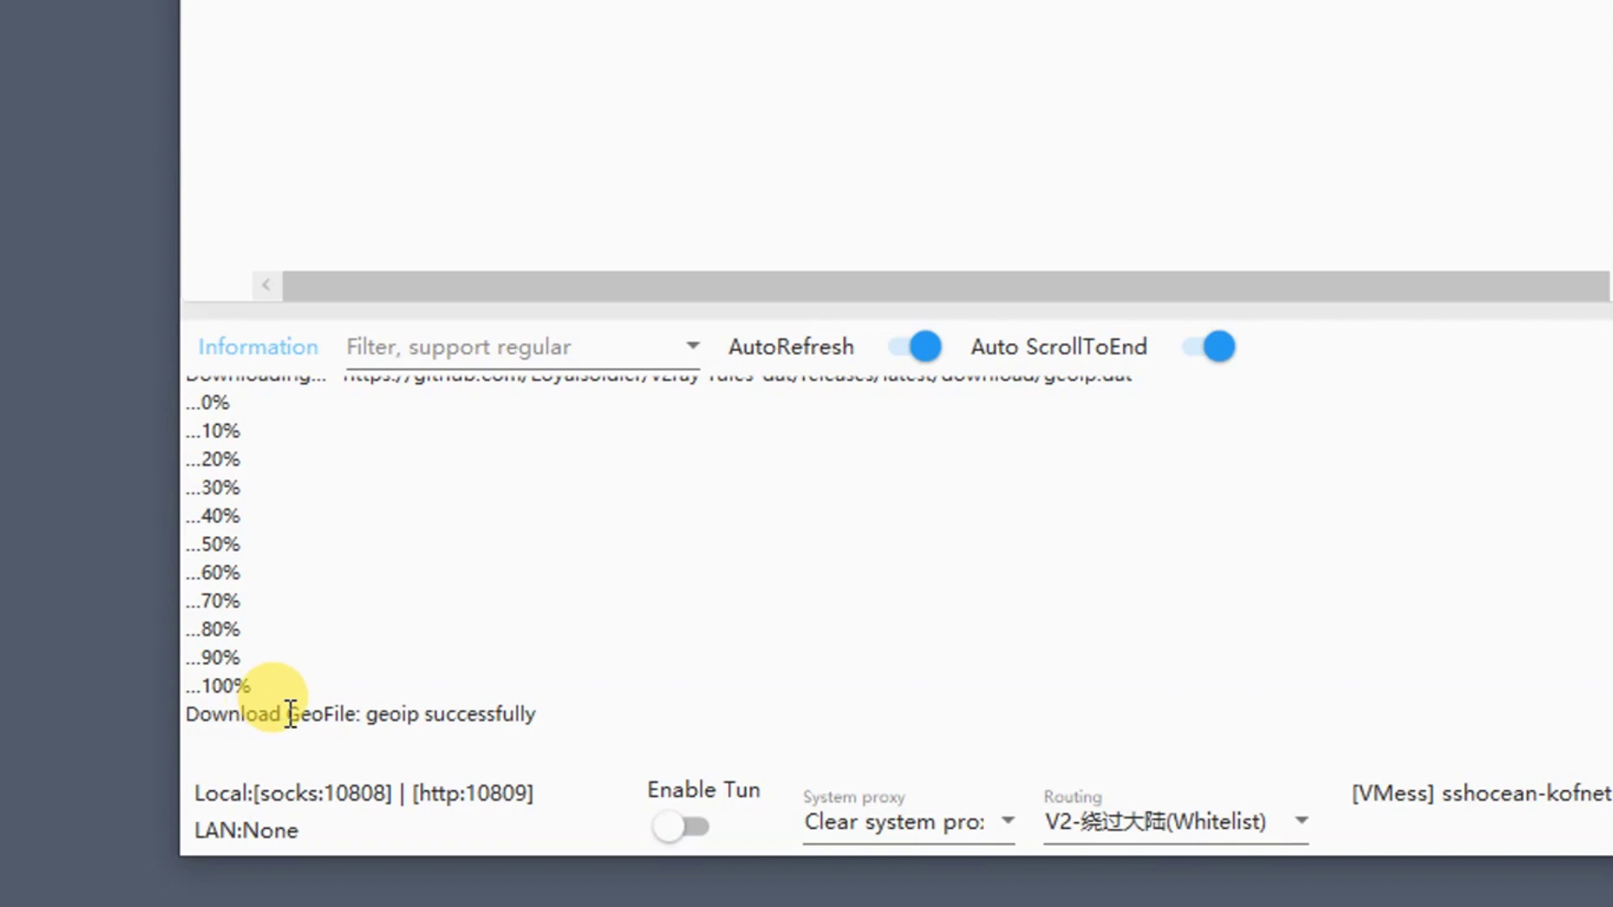
{"action": "left_click_drag", "start_coordinate": [287, 714], "coordinate": [347, 714]}
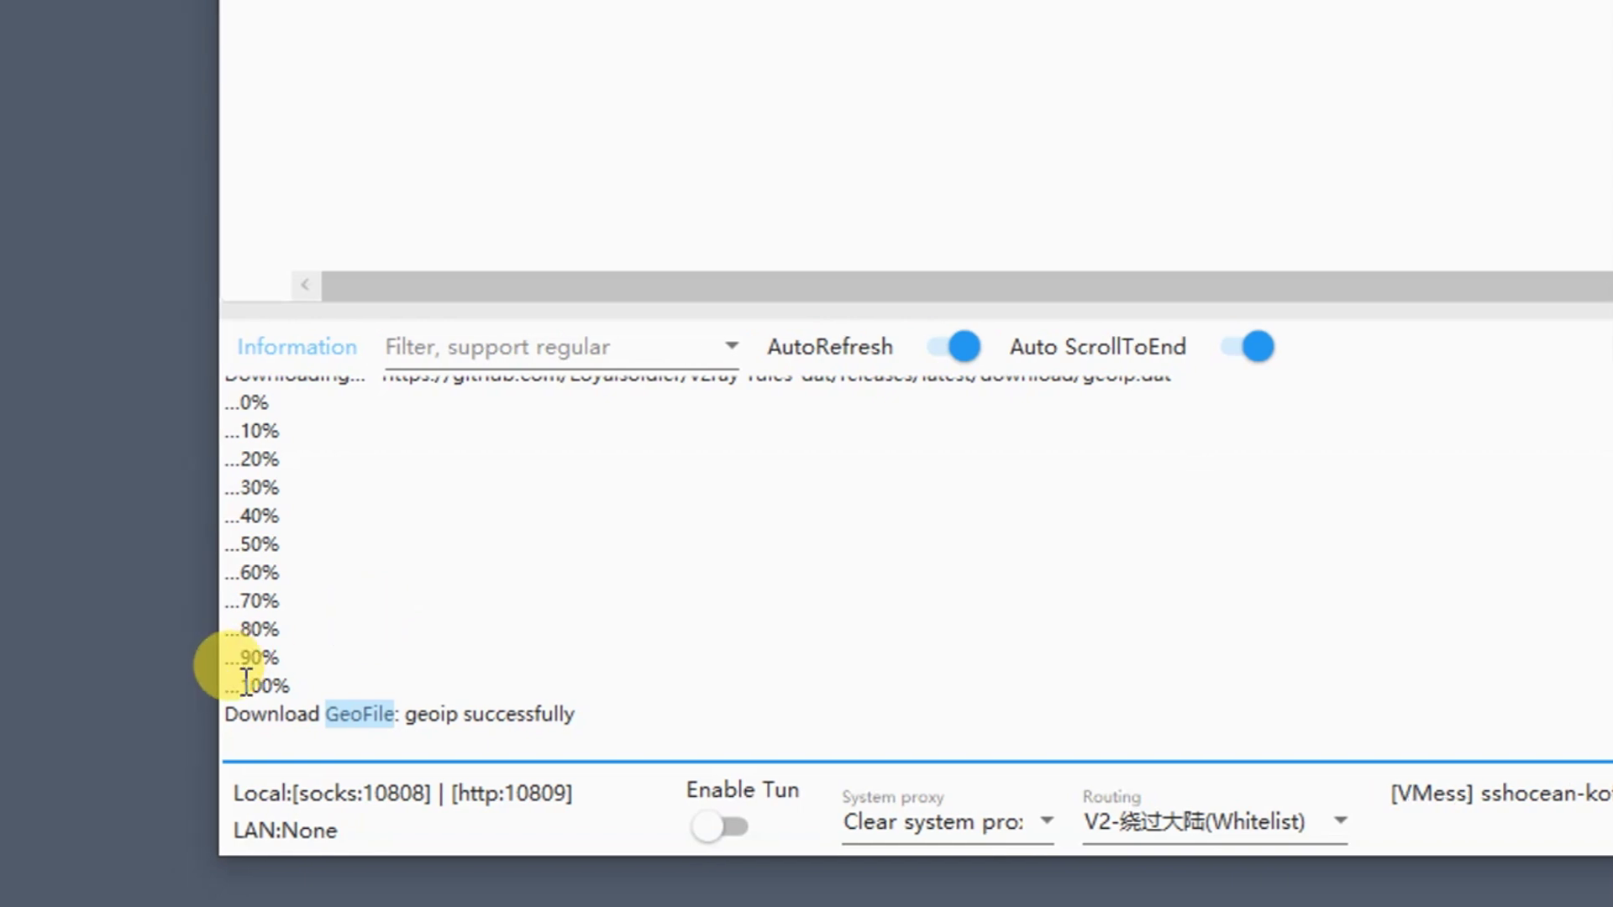
{"action": "left_click_drag", "start_coordinate": [216, 685], "coordinate": [382, 713]}
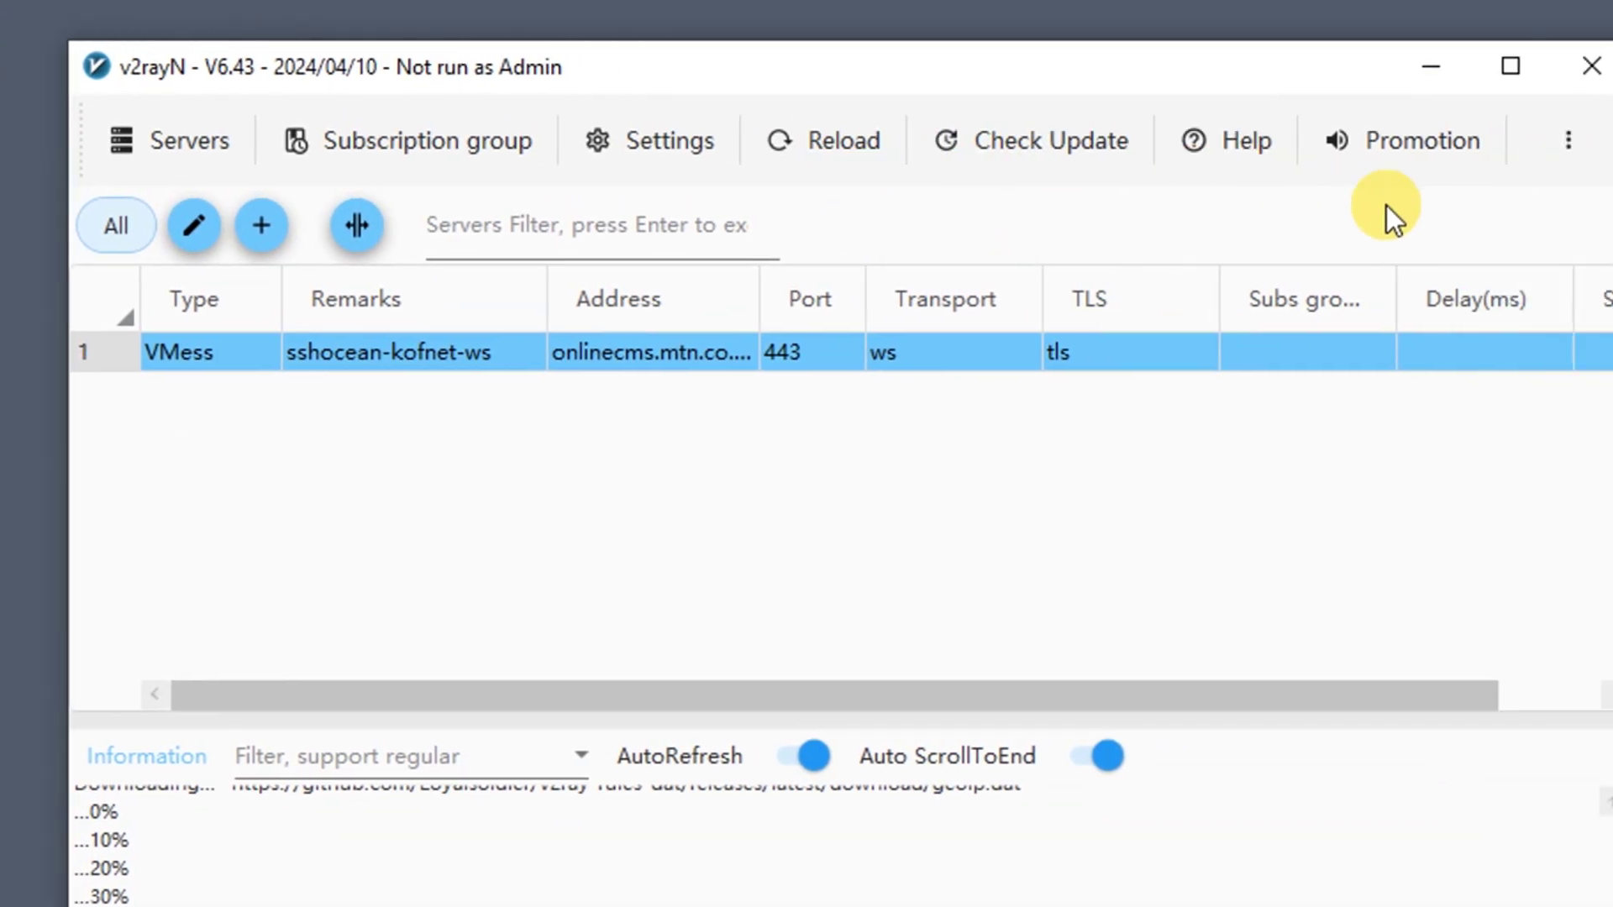
- Reload the service and confirm the Xray 1.8.10 core started with a 469 ms ping
{"action": "left_click", "coordinate": [1008, 150]}
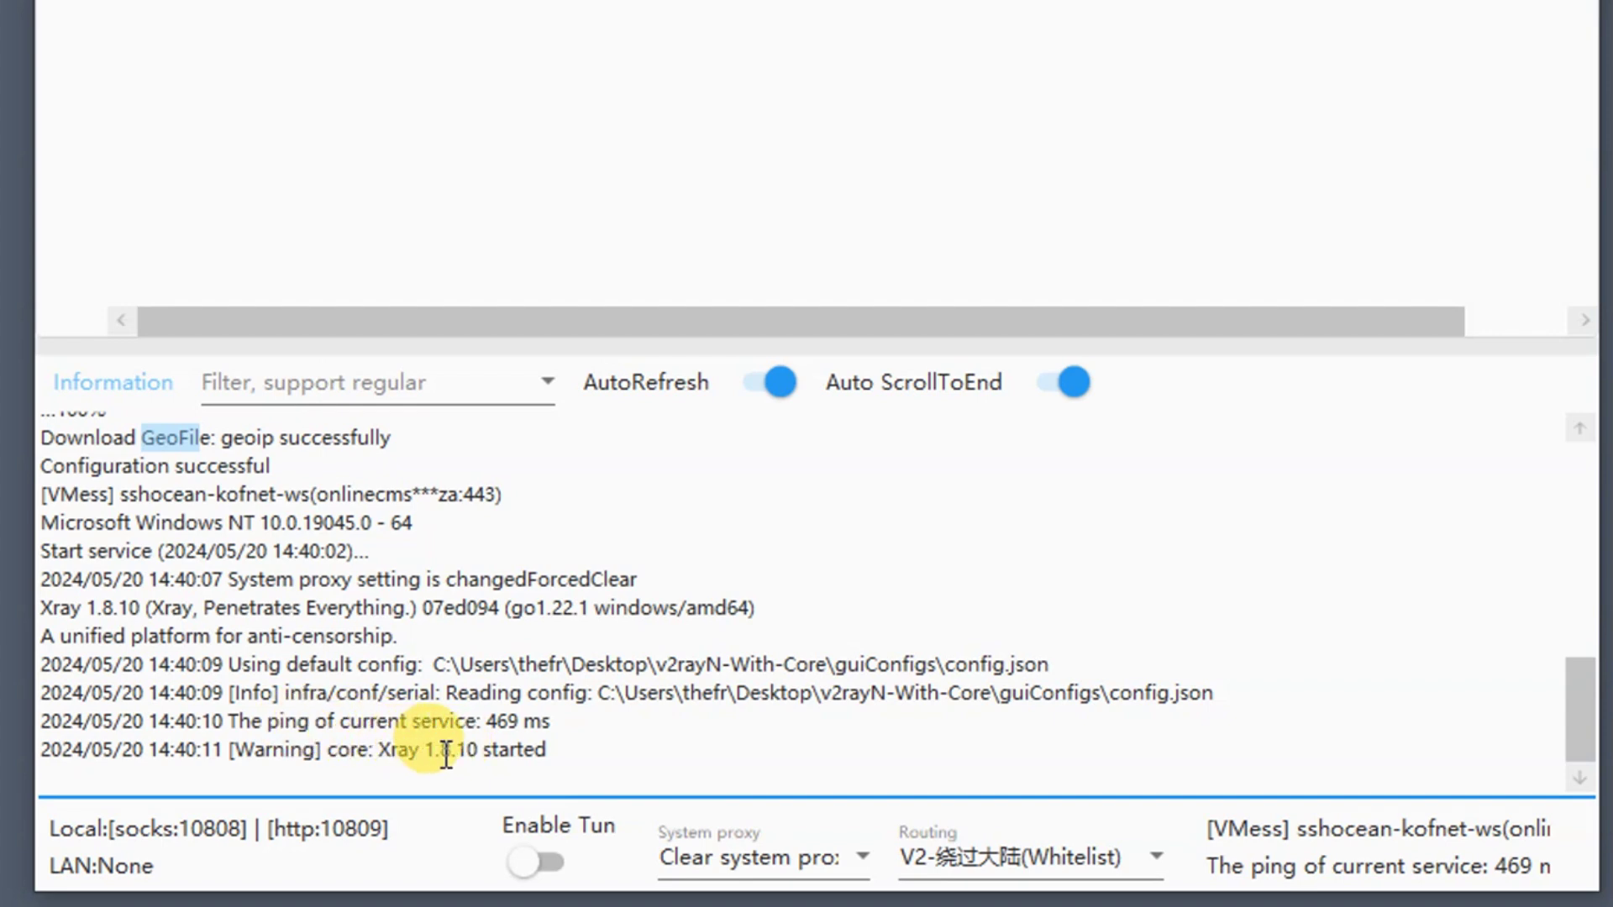
{"action": "left_click", "coordinate": [488, 753]}
{"action": "left_click_drag", "start_coordinate": [255, 721], "coordinate": [489, 722]}
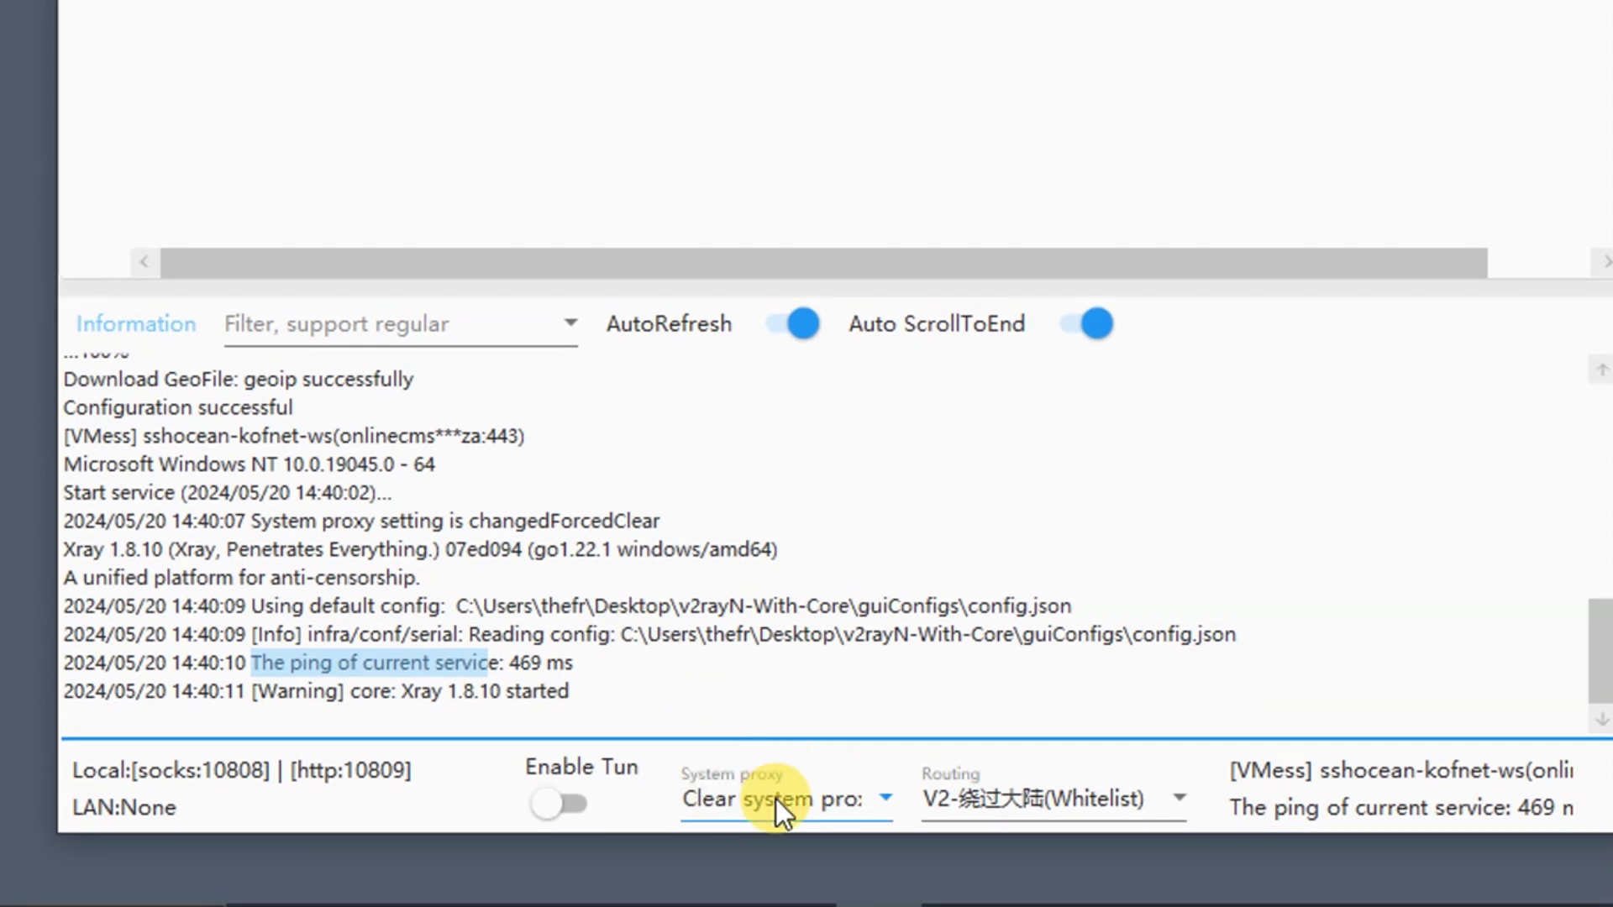
- Choose Set system proxy from v2rayN's System proxy dropdown
{"action": "left_click", "coordinate": [774, 798]}
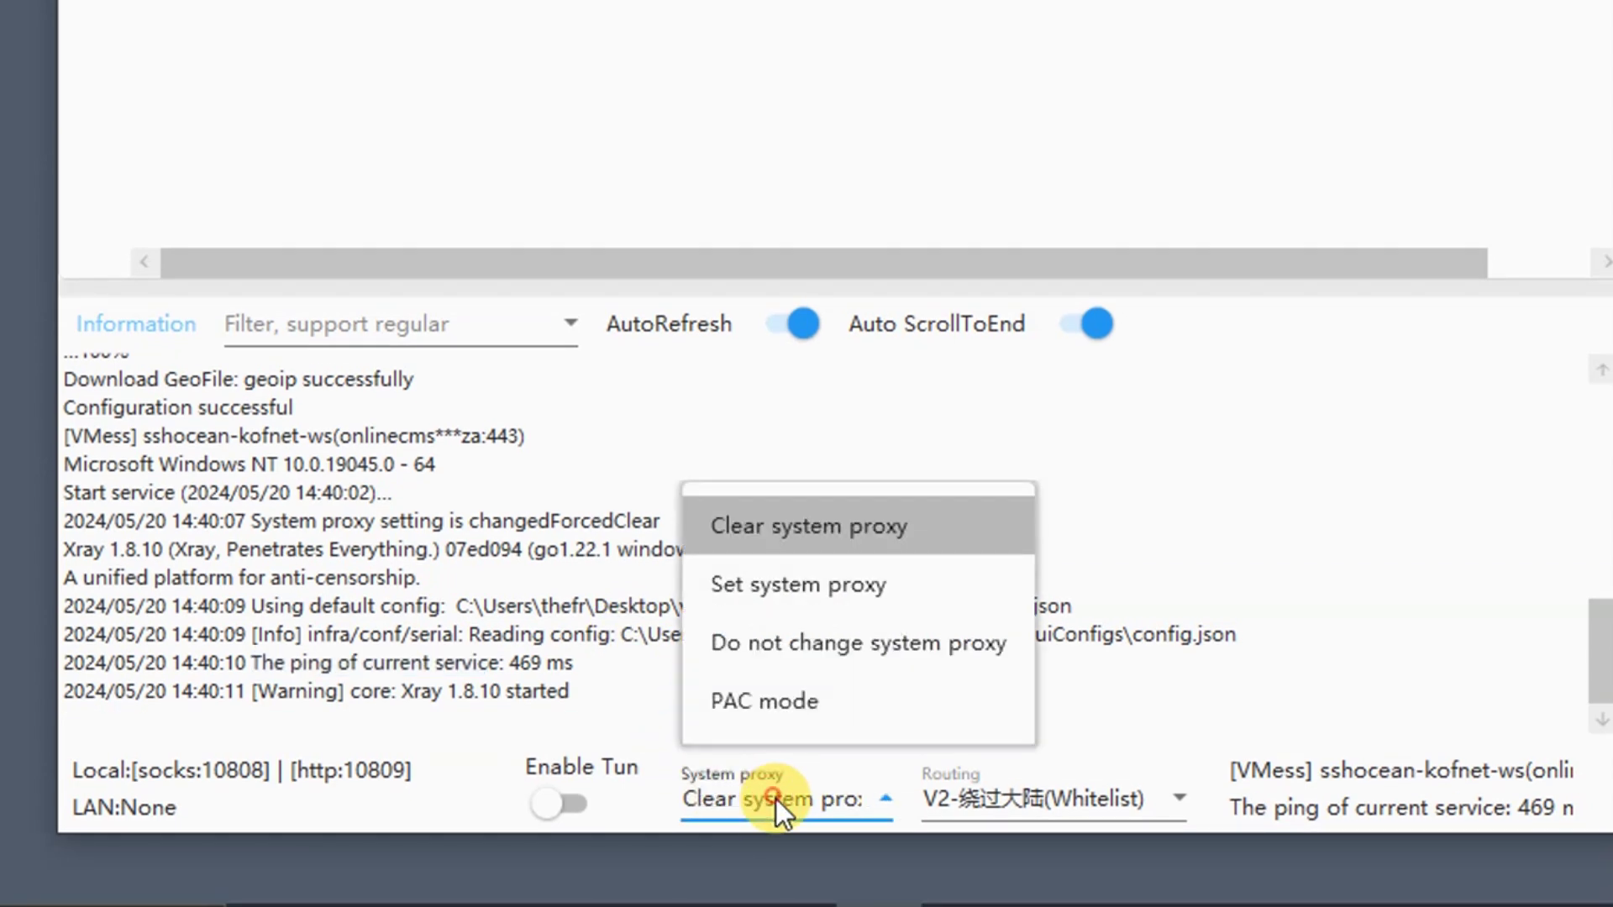
{"action": "left_click", "coordinate": [833, 603]}
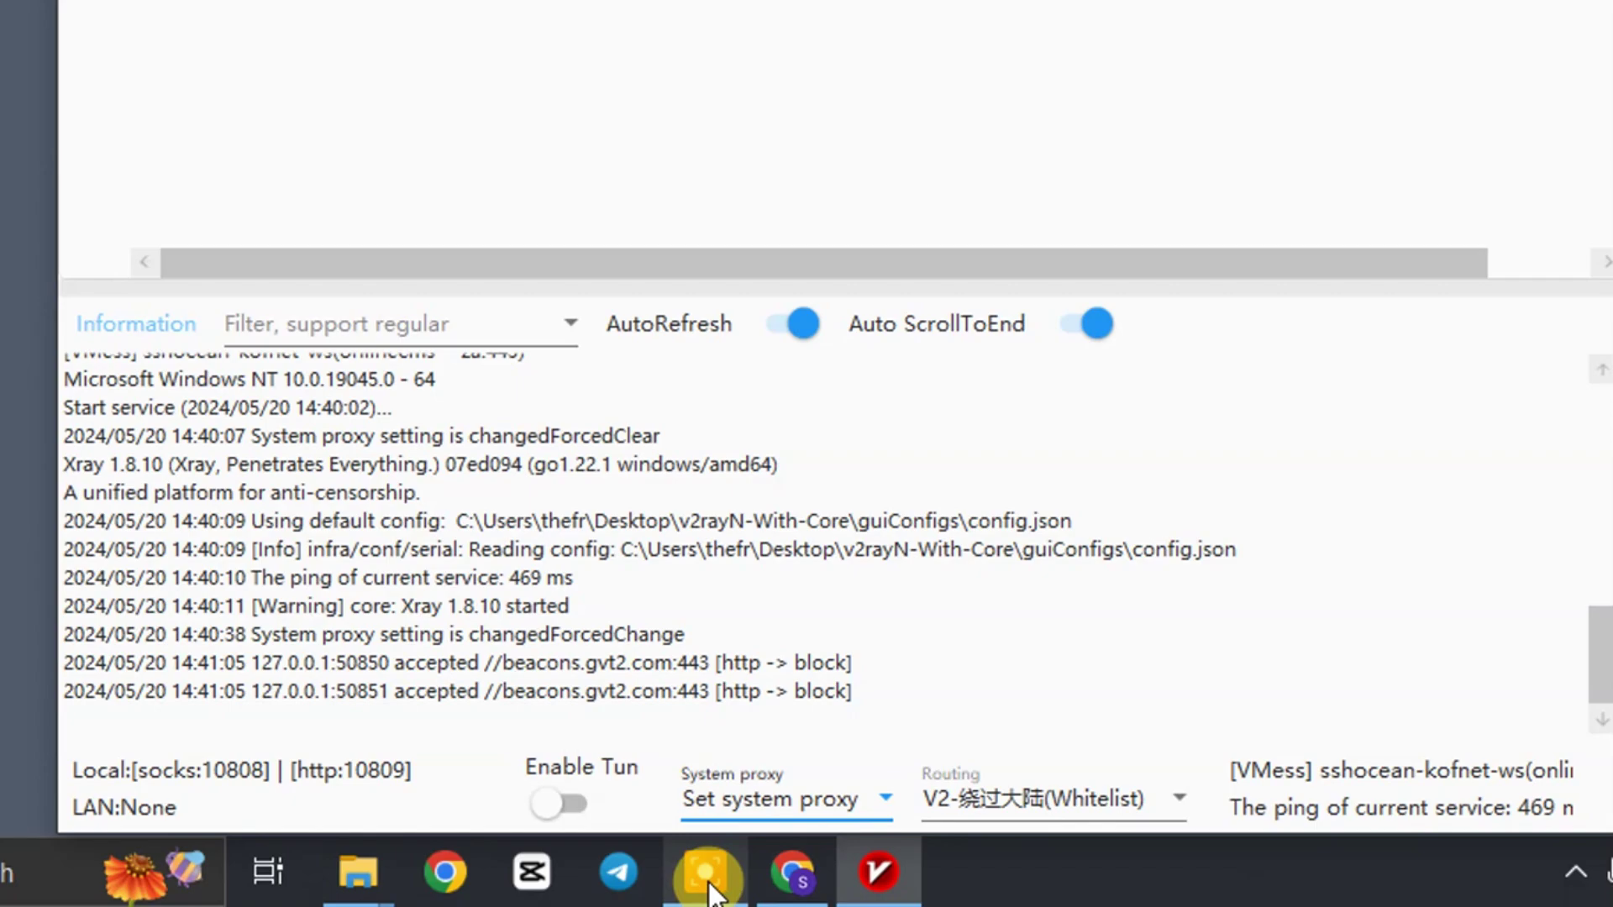
{"action": "left_click", "coordinate": [792, 871]}
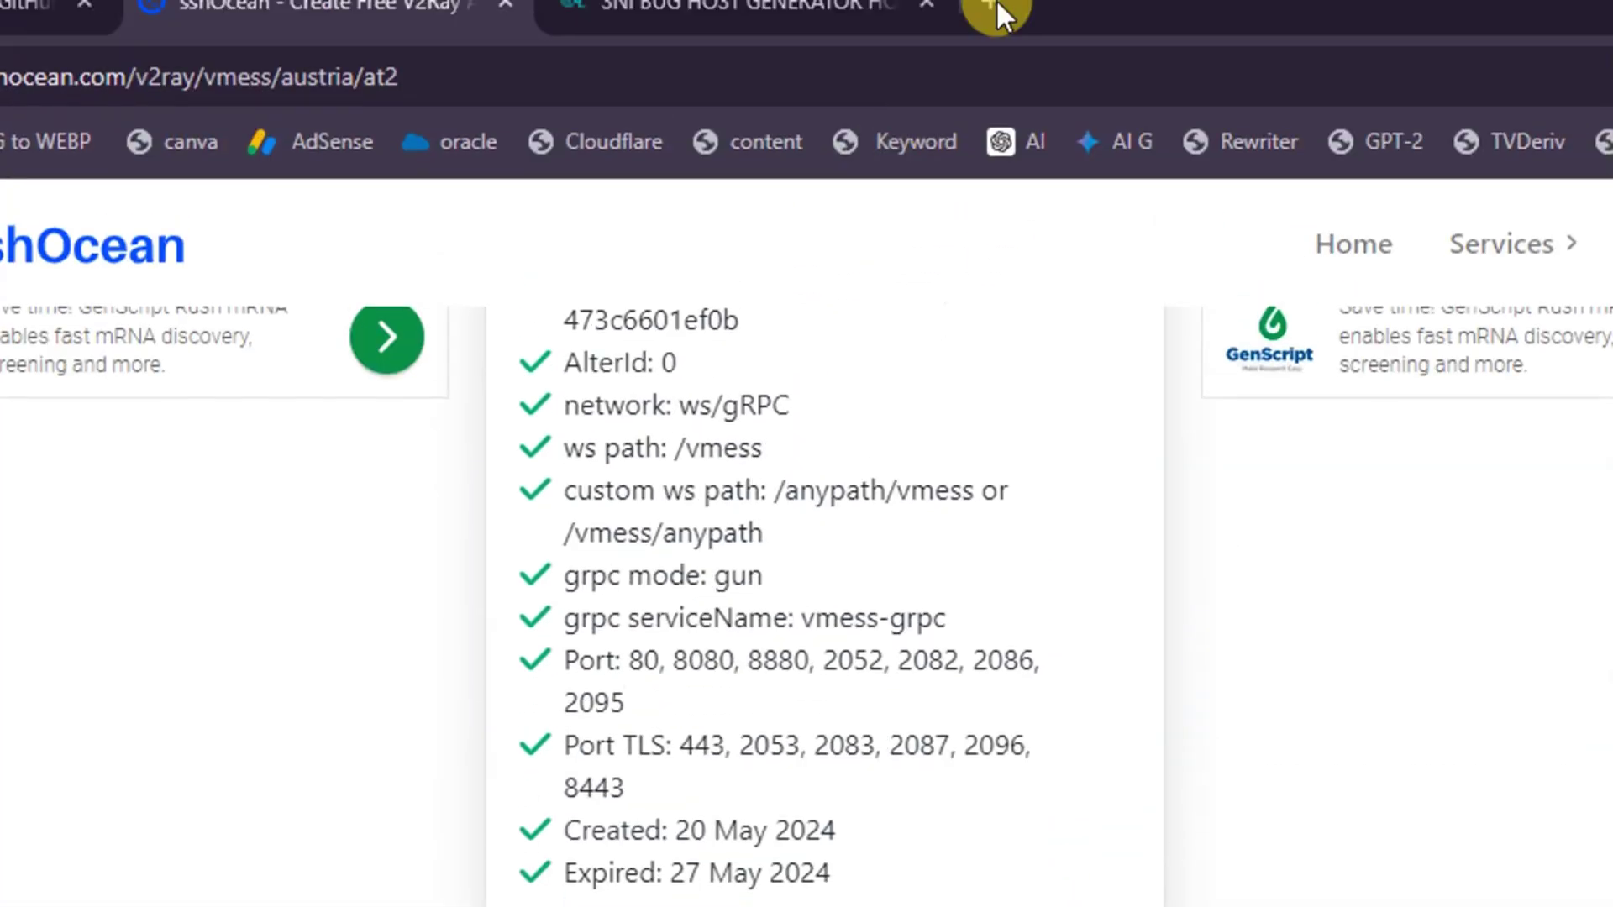
- In a new tab, search Google for 'whats my location' using the suggestion for 'what'
{"action": "left_click", "coordinate": [993, 3]}
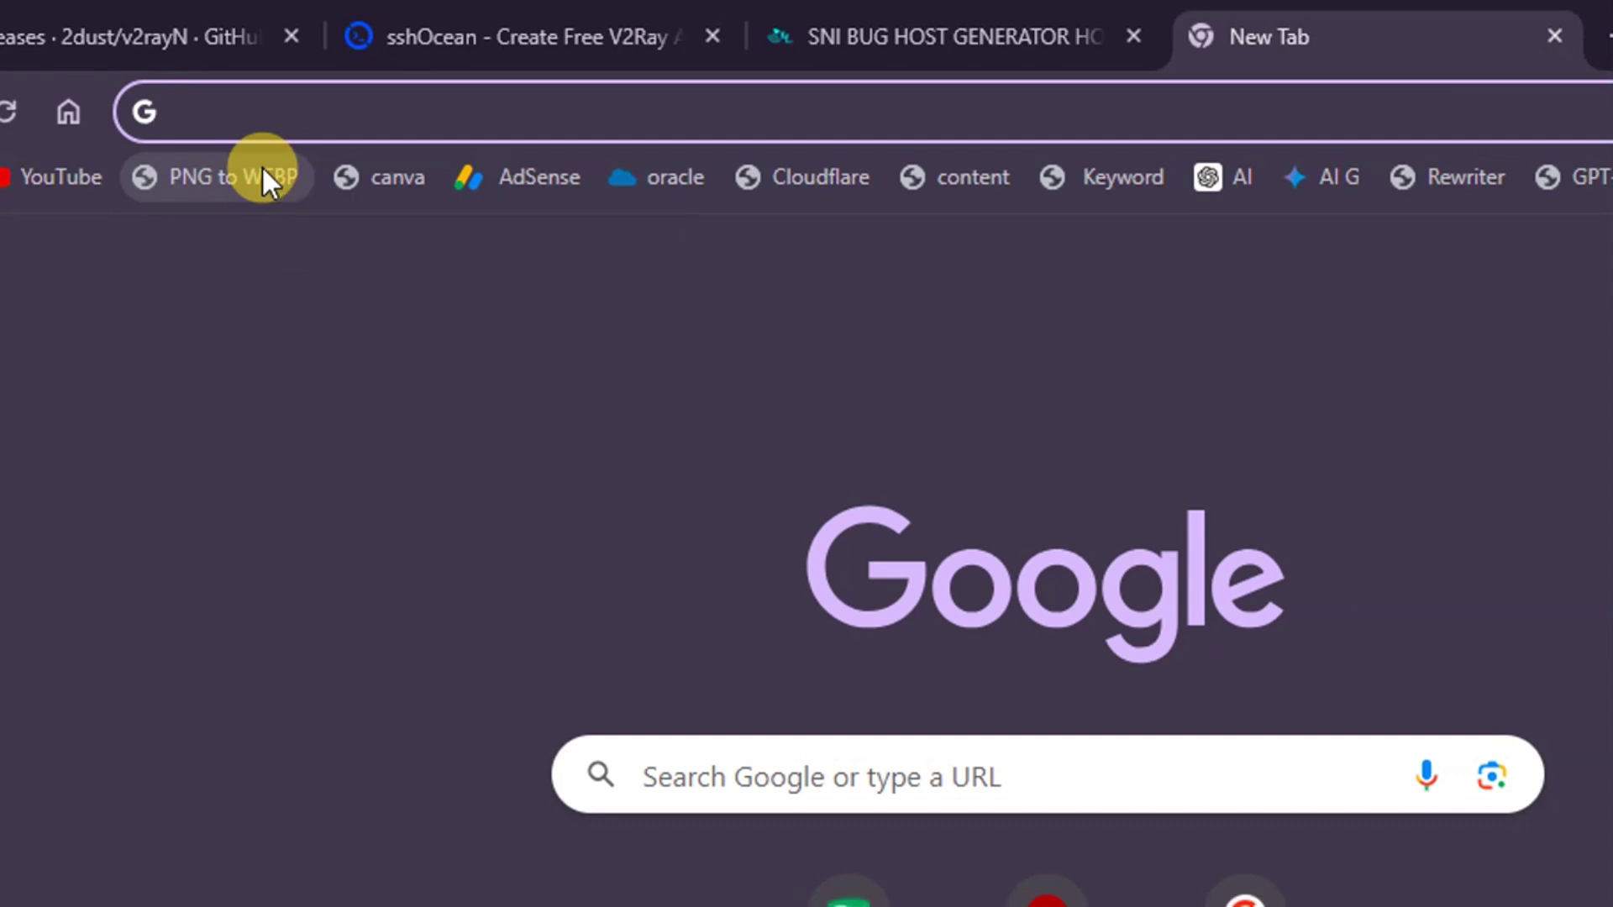
{"action": "type", "text": "what"}
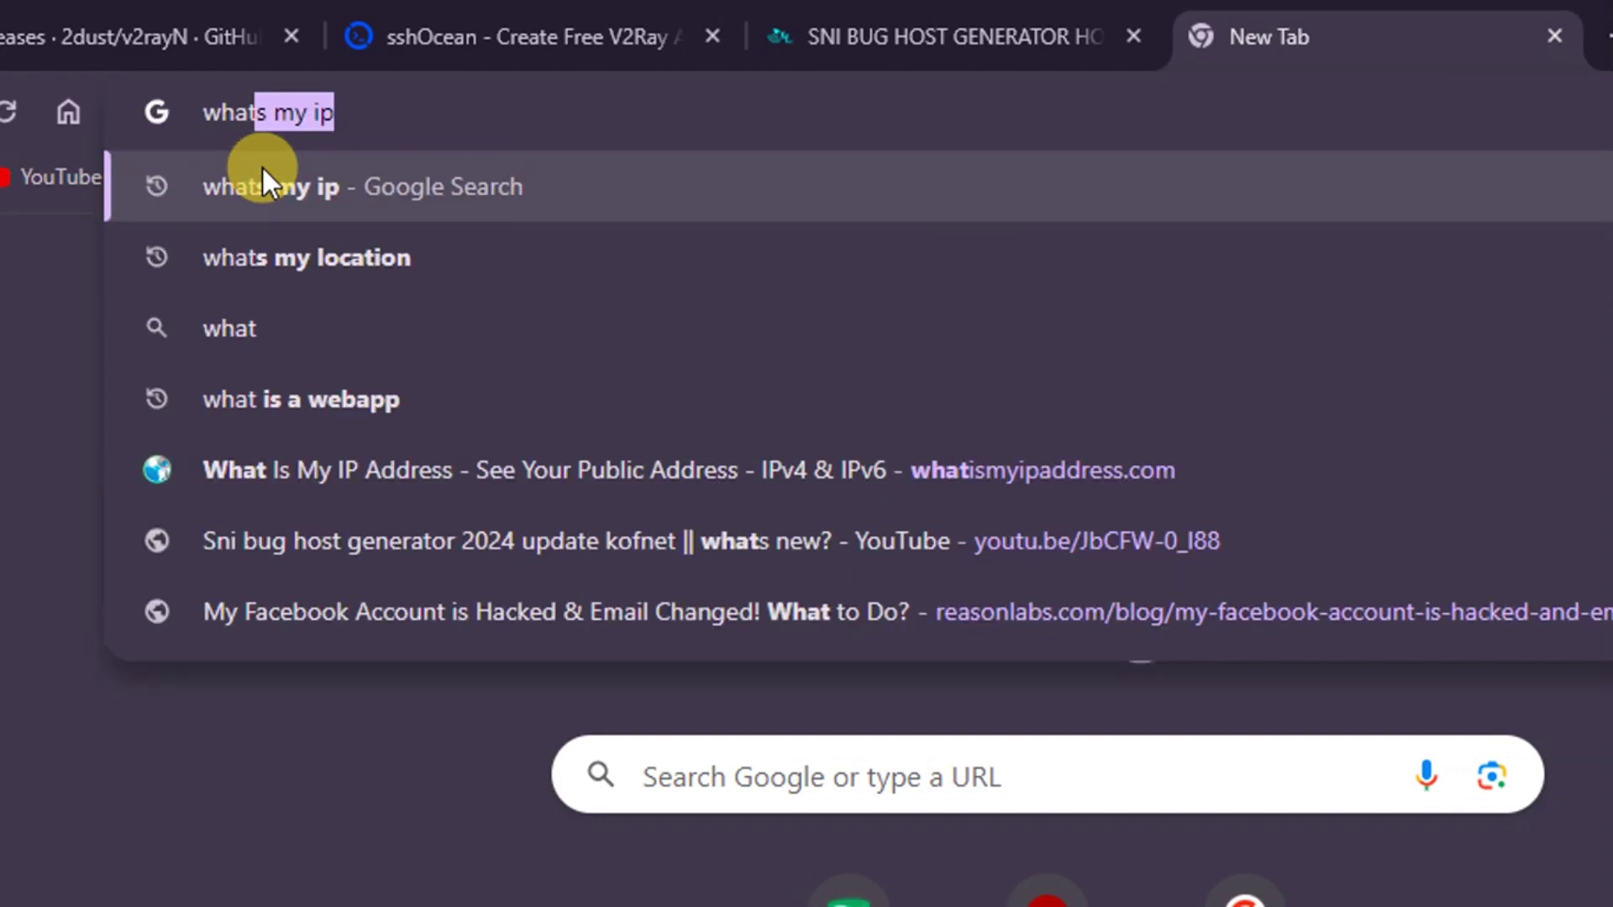
{"action": "left_click", "coordinate": [355, 257]}
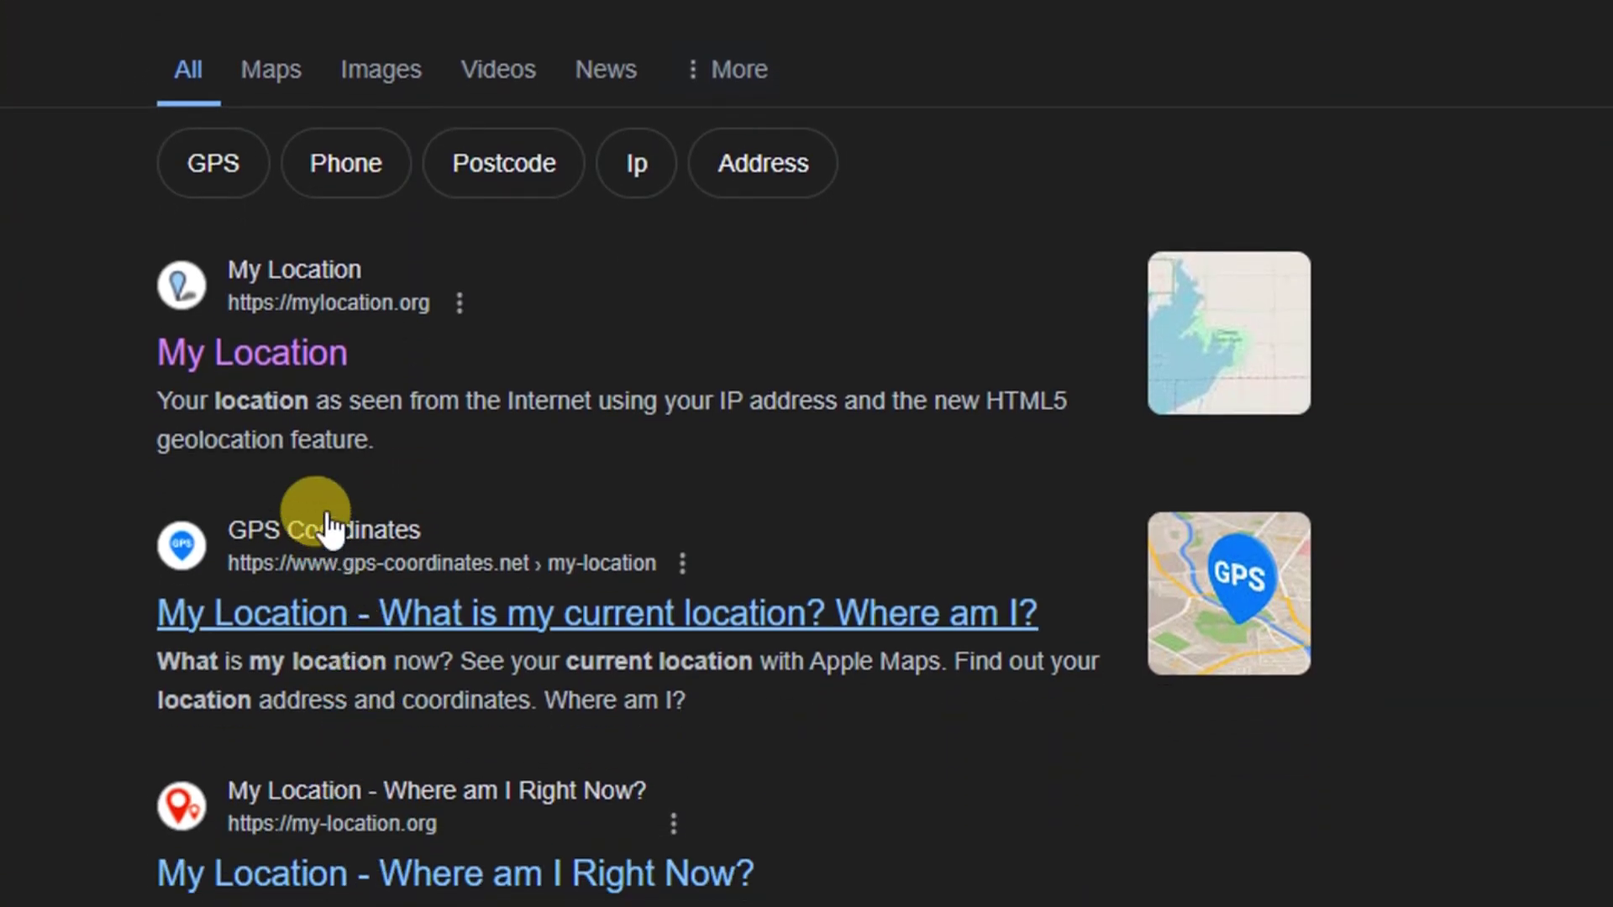
- Open the mylocation.org result and confirm the country shows Austria (Vienna)
{"action": "right_click", "coordinate": [307, 359]}
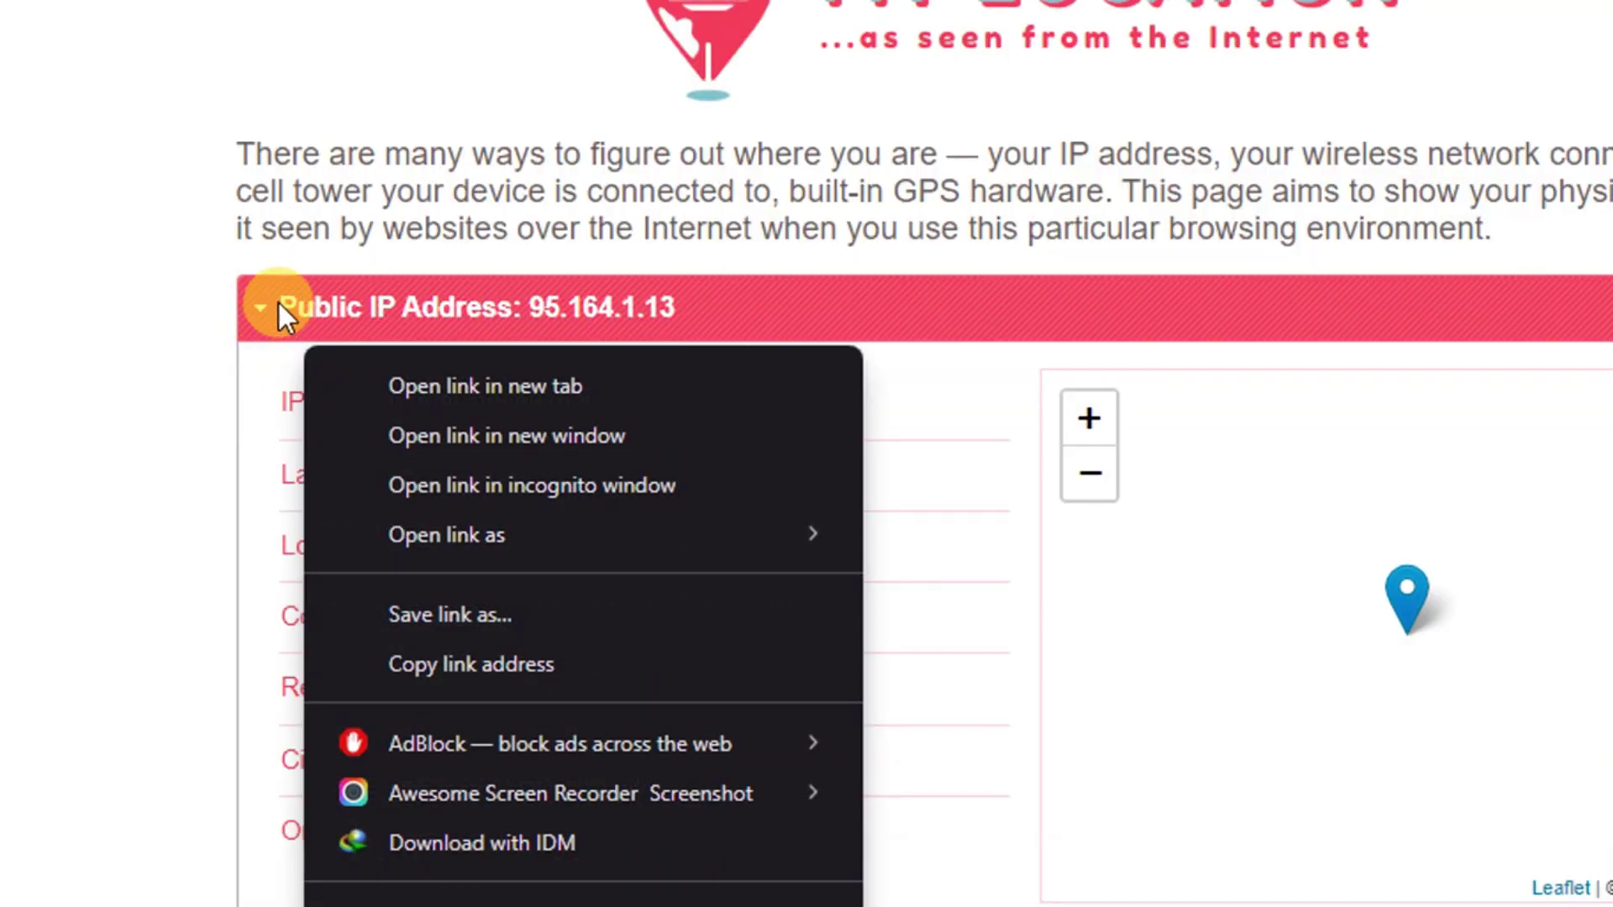
{"action": "left_click", "coordinate": [277, 308]}
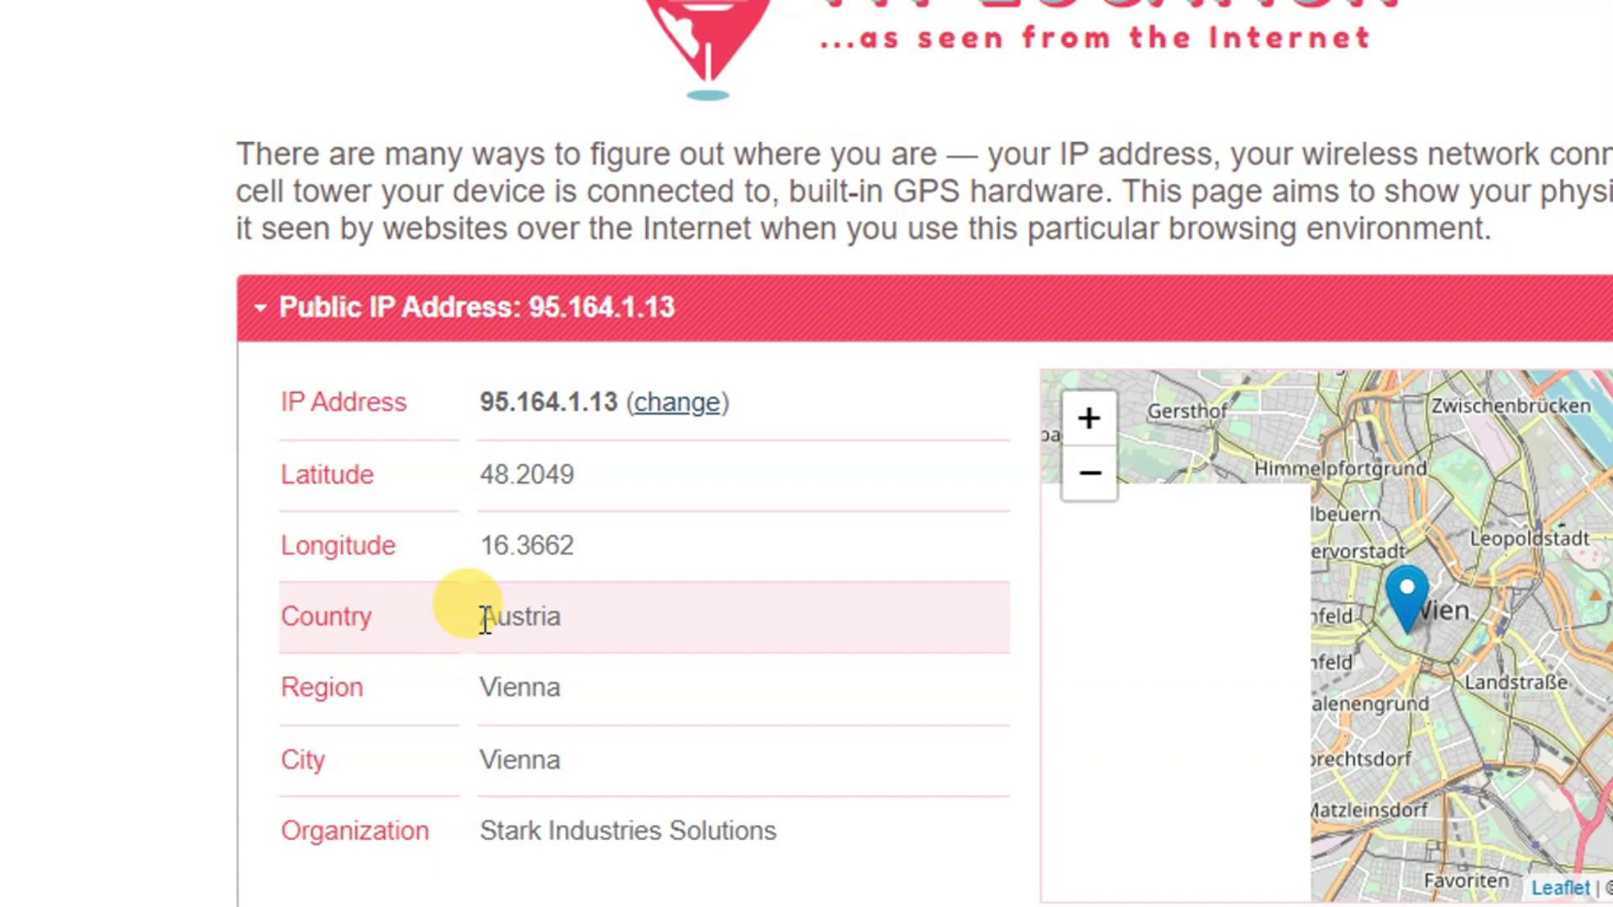
{"action": "left_click_drag", "start_coordinate": [485, 620], "coordinate": [570, 620]}
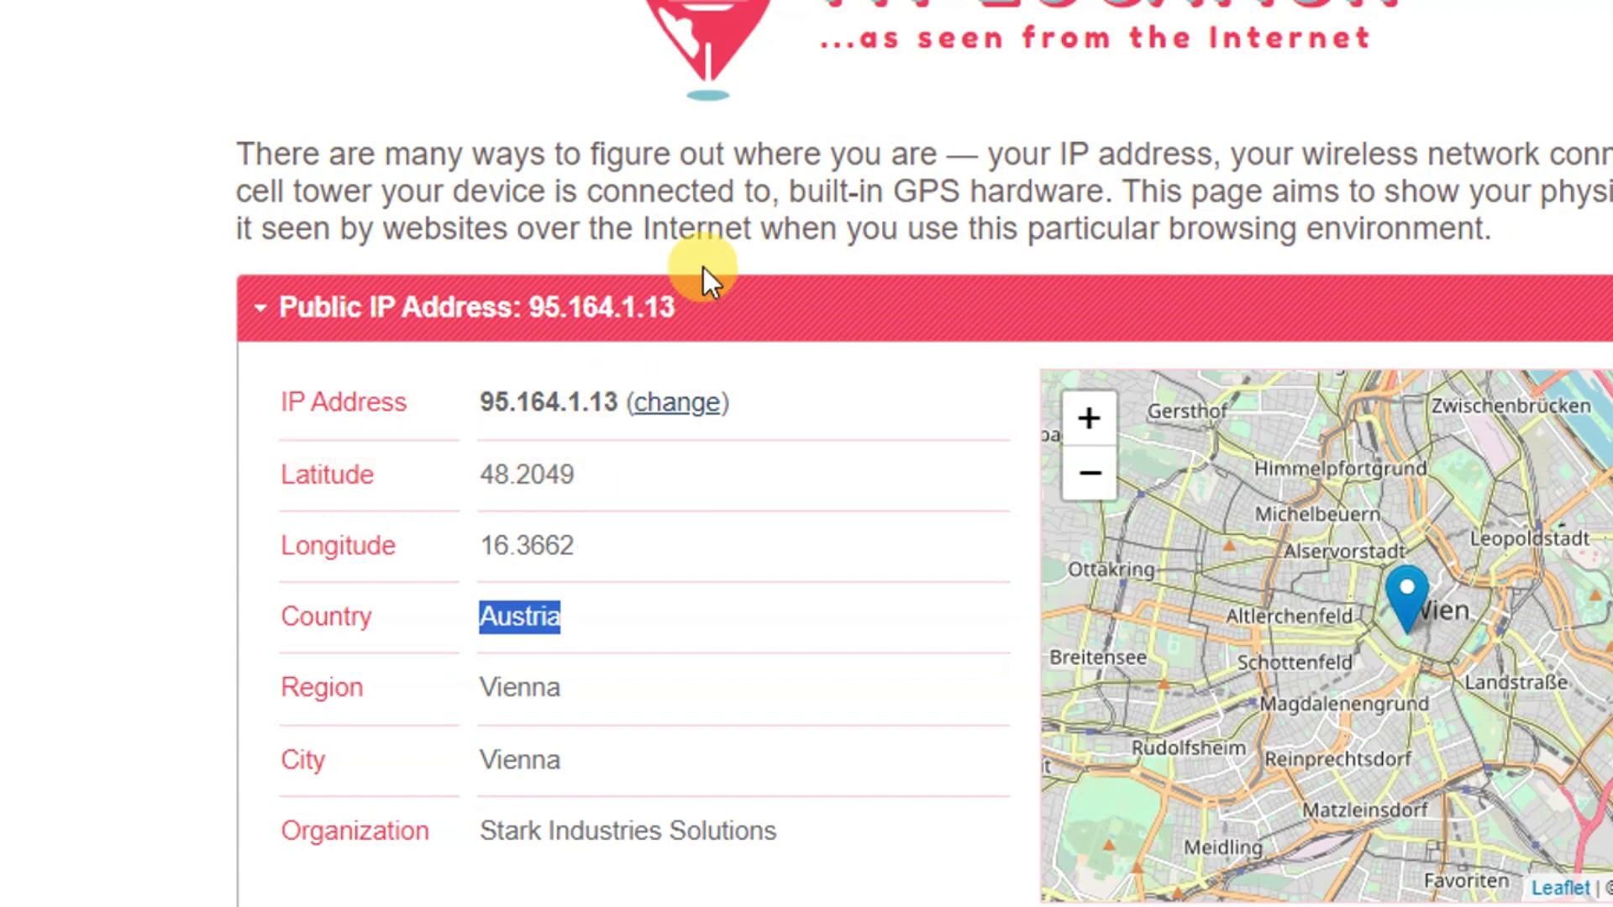
{"action": "scroll", "coordinate": [486, 131], "scroll_direction": "up", "scroll_amount": 2}
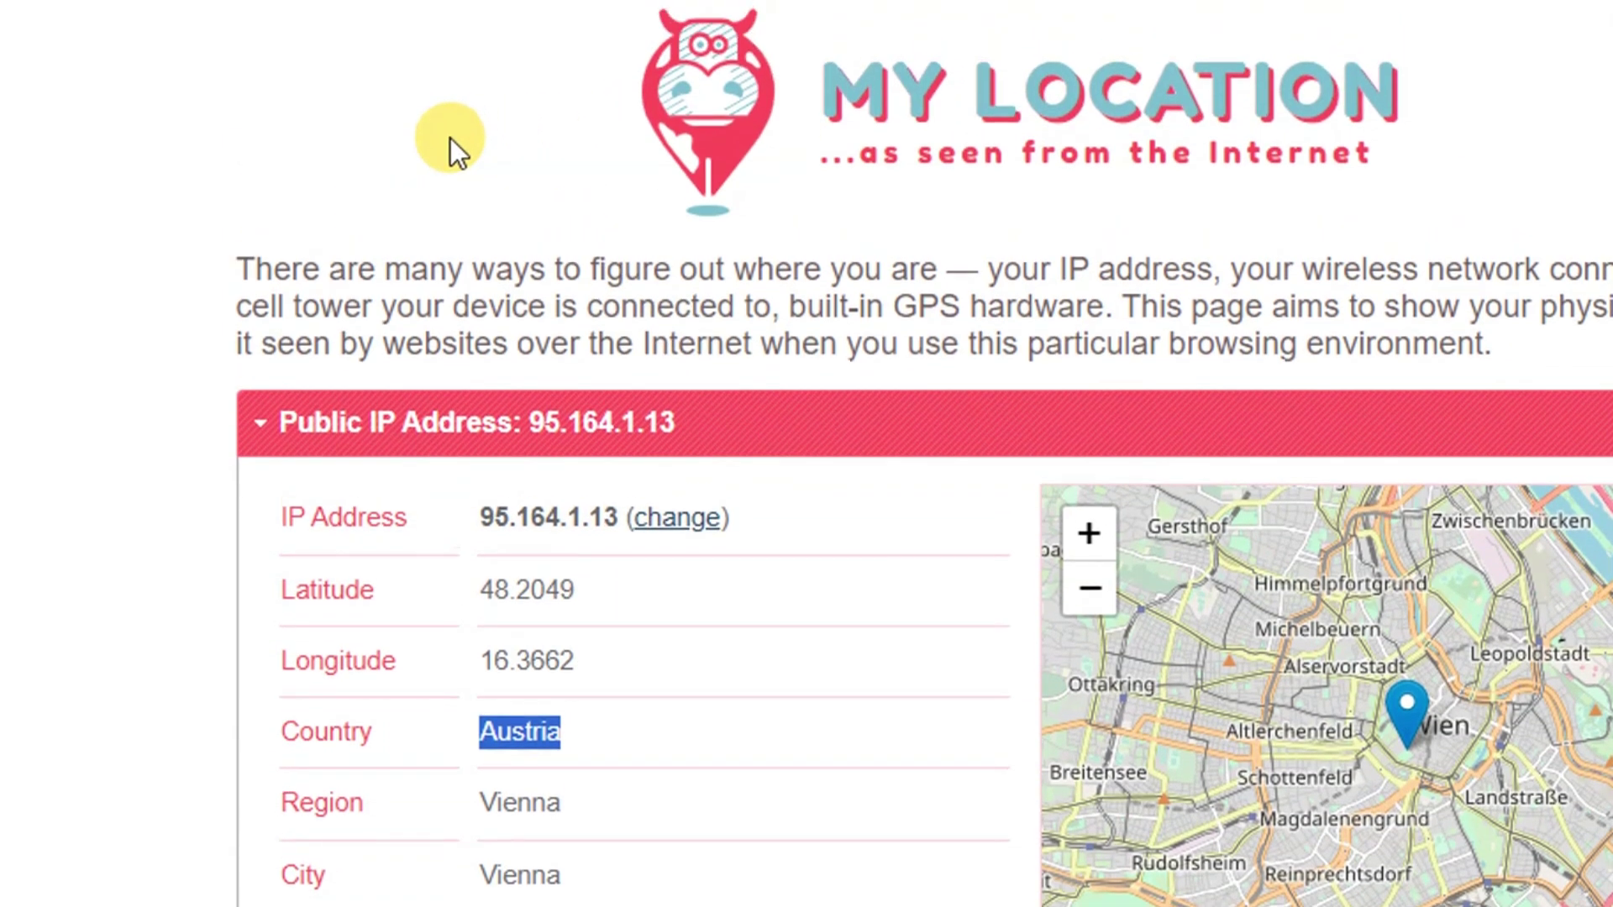
{"action": "scroll", "coordinate": [507, 590], "scroll_direction": "down", "scroll_amount": 3}
{"action": "left_click", "coordinate": [520, 571]}
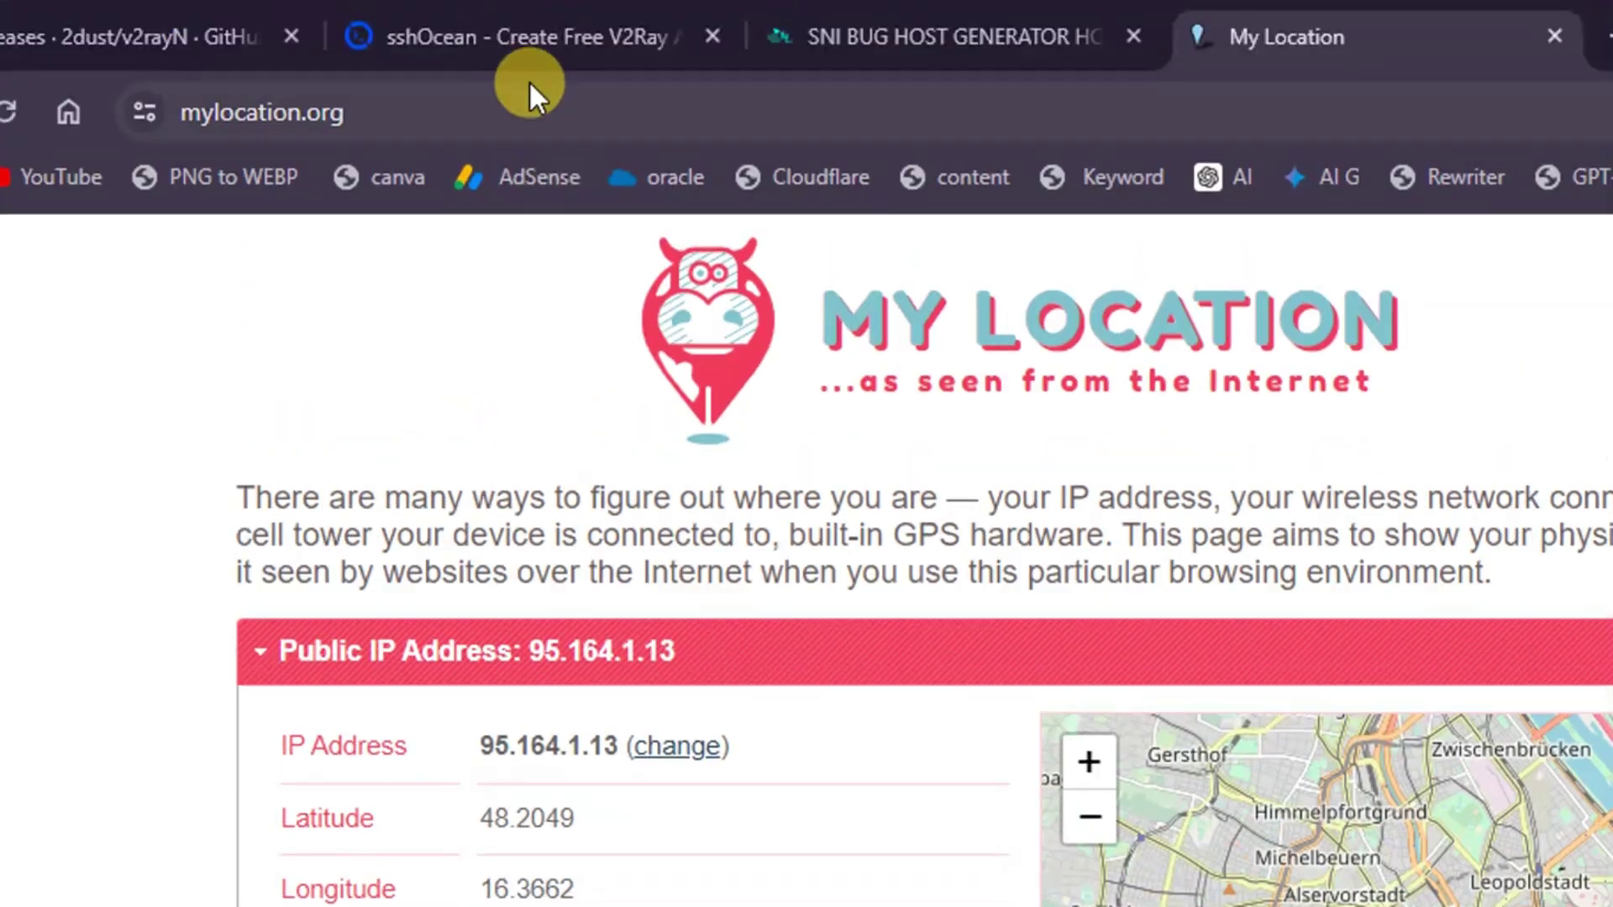
- Compare against the sshOcean AT 2 account page, then return to mylocation.org
{"action": "left_click", "coordinate": [523, 32]}
{"action": "scroll", "coordinate": [842, 619], "scroll_direction": "up", "scroll_amount": 6}
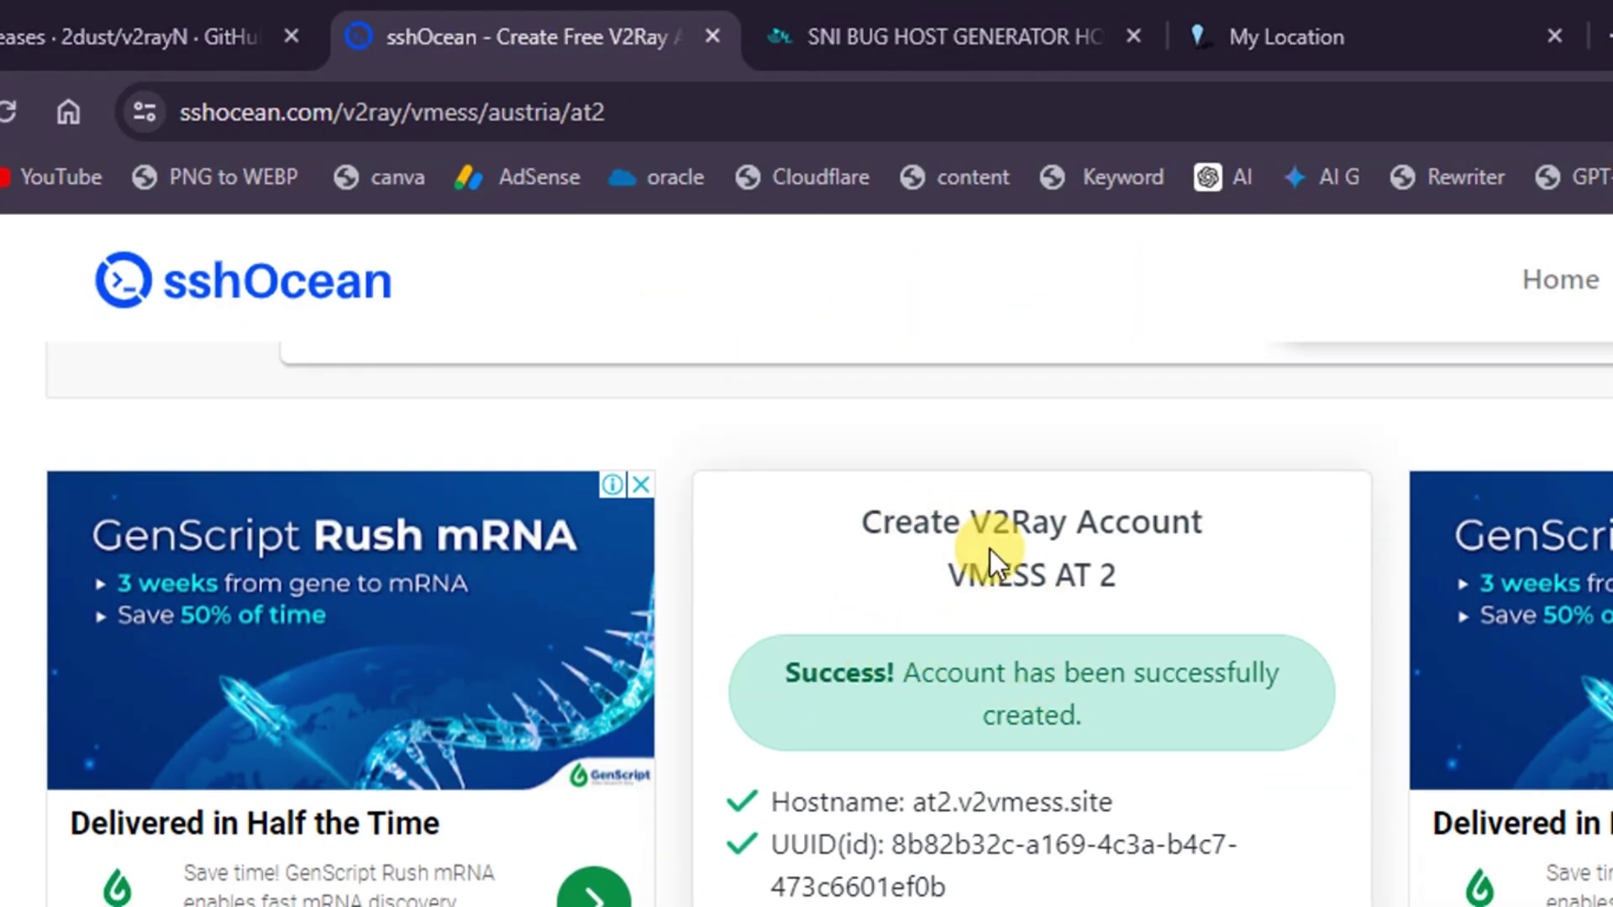
{"action": "scroll", "coordinate": [966, 672], "scroll_direction": "down", "scroll_amount": 5}
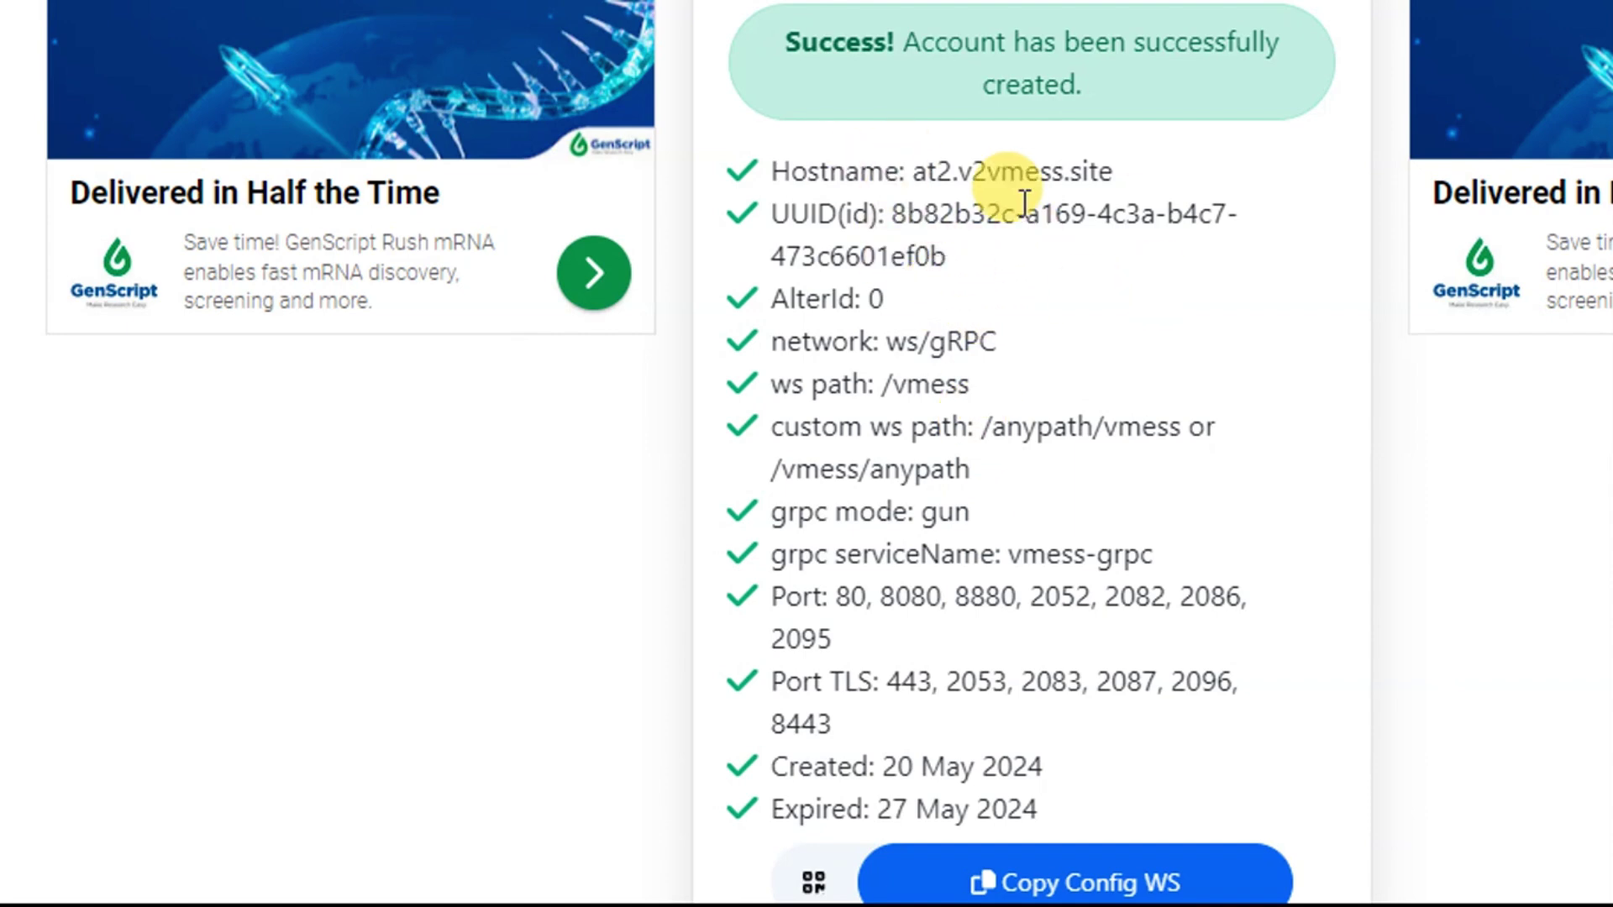
{"action": "scroll", "coordinate": [1092, 252], "scroll_direction": "up", "scroll_amount": 1}
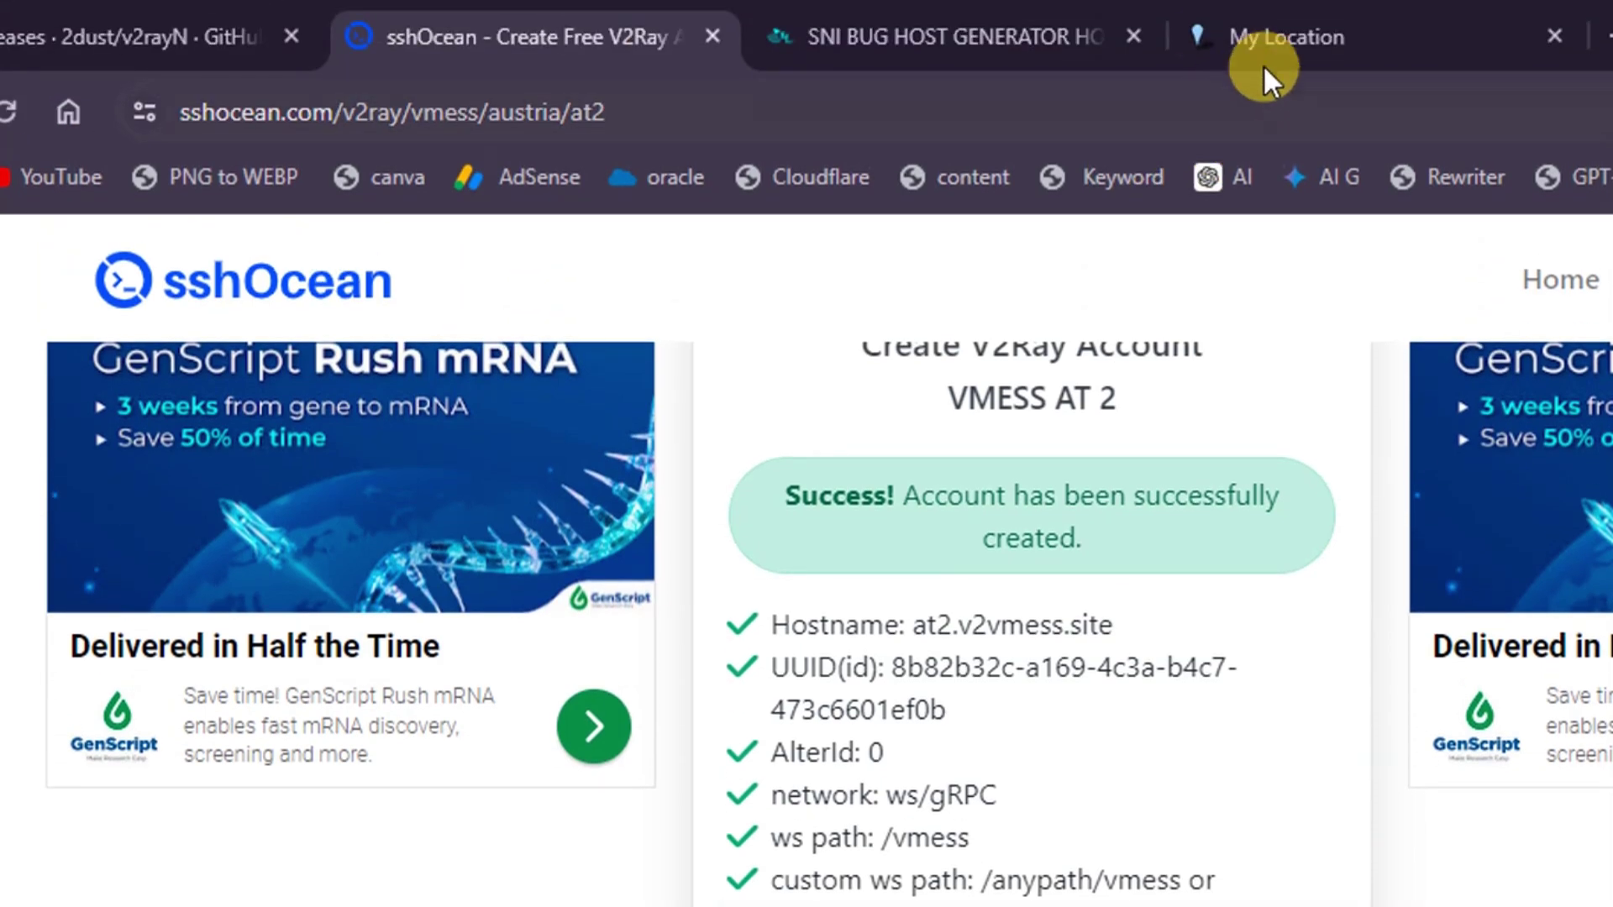
{"action": "left_click", "coordinate": [1270, 38]}
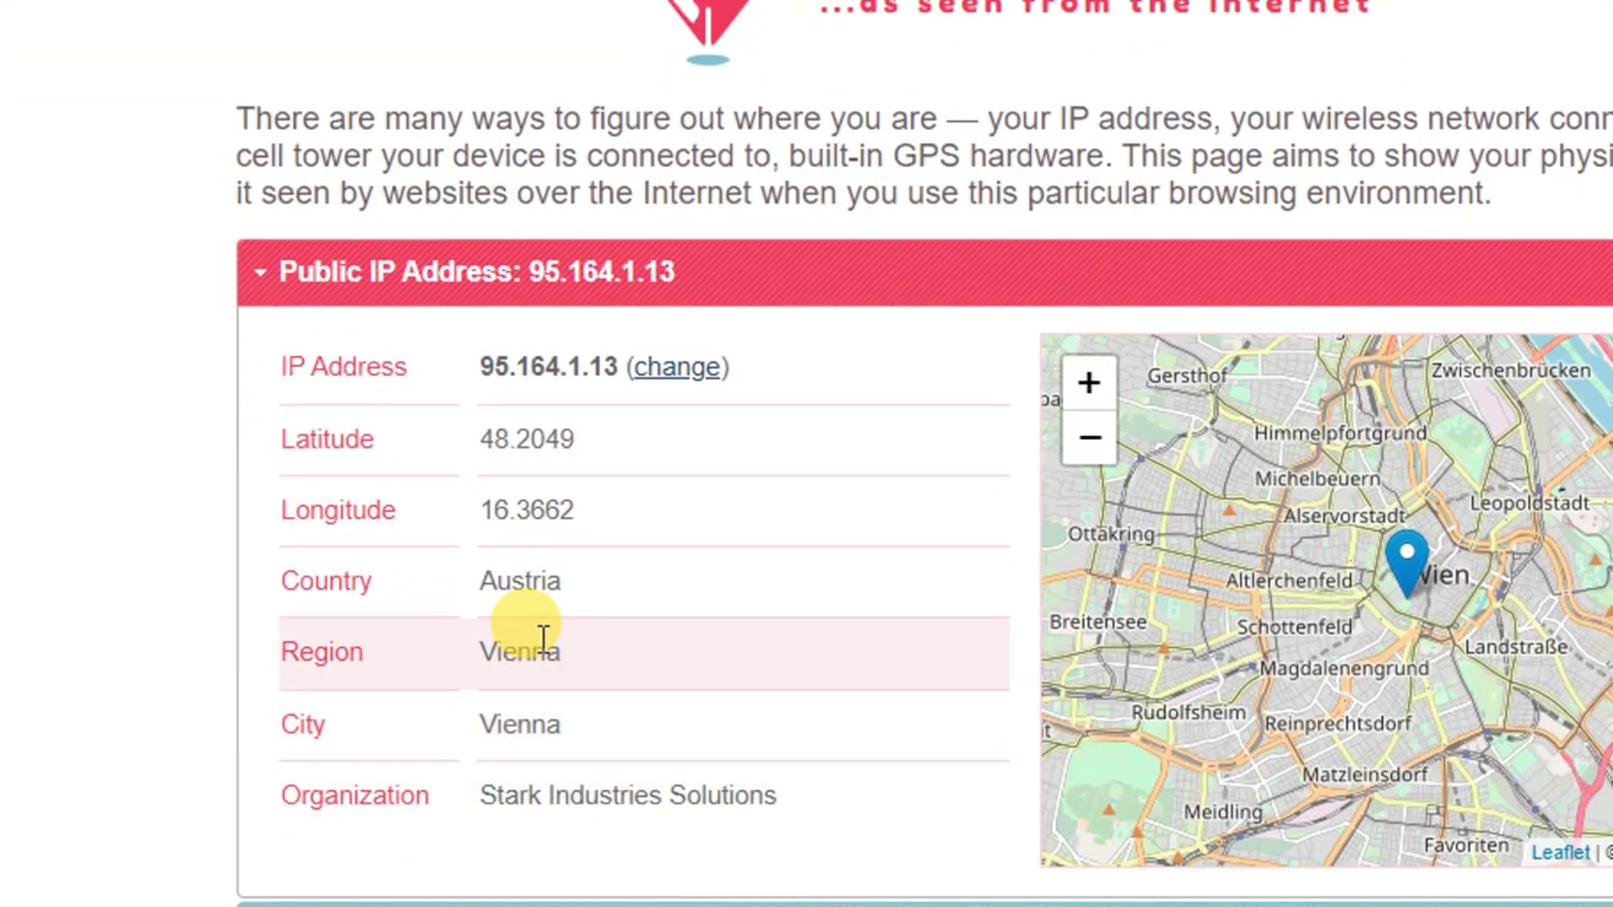